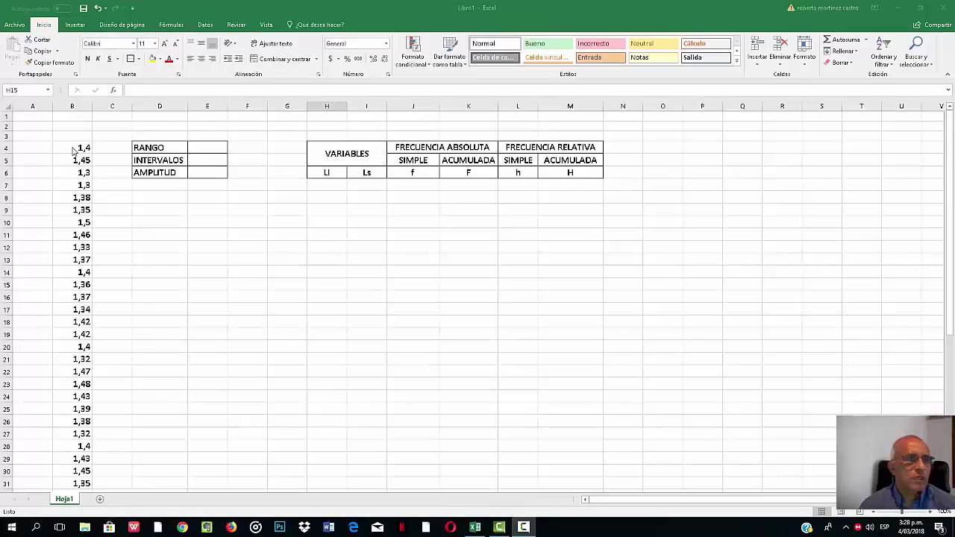
Format the column of data values in B4:B50 as numbers with two decimal places
left_click(74, 149)
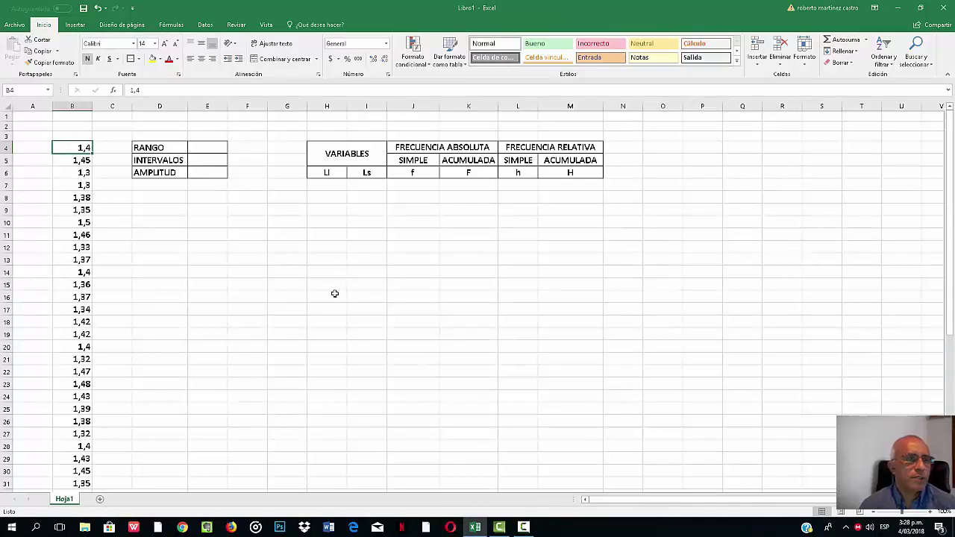
scroll(306, 311, "down", 8)
scroll(307, 311, "up", 8)
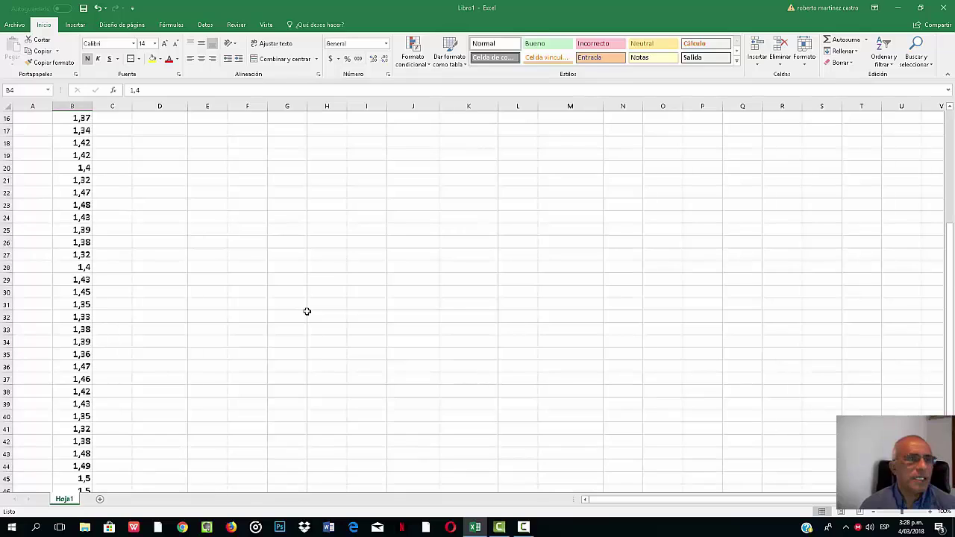
scroll(306, 312, "down", 10)
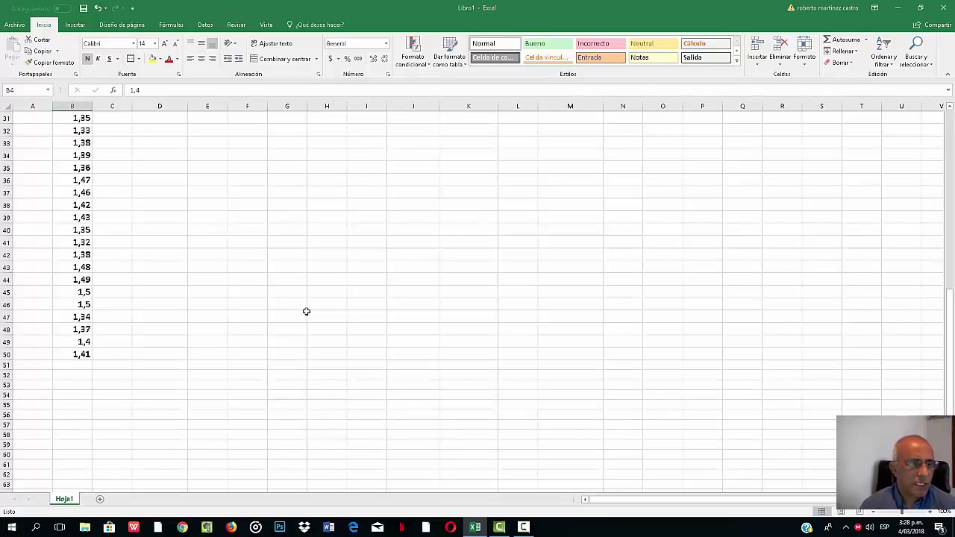
scroll(307, 312, "up", 10)
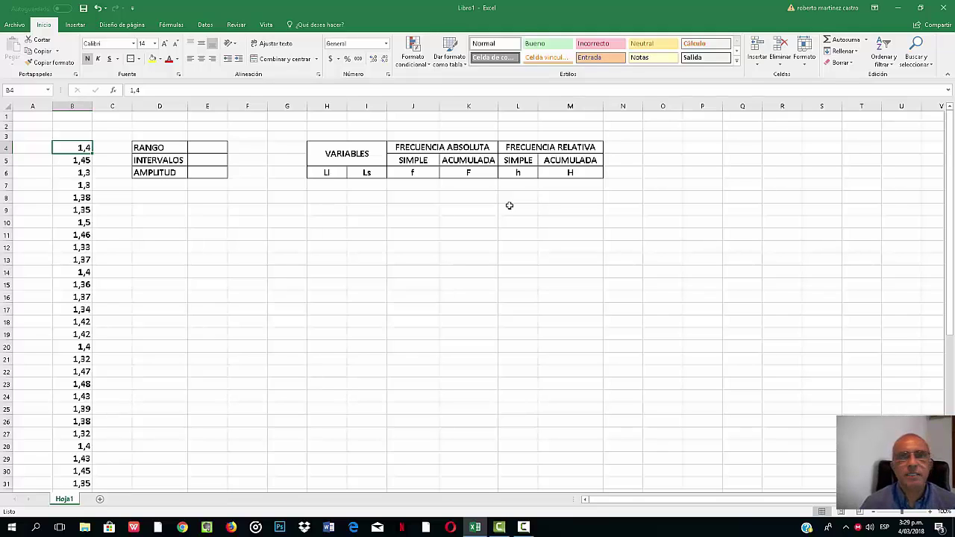
key("ctrl+shift+Down")
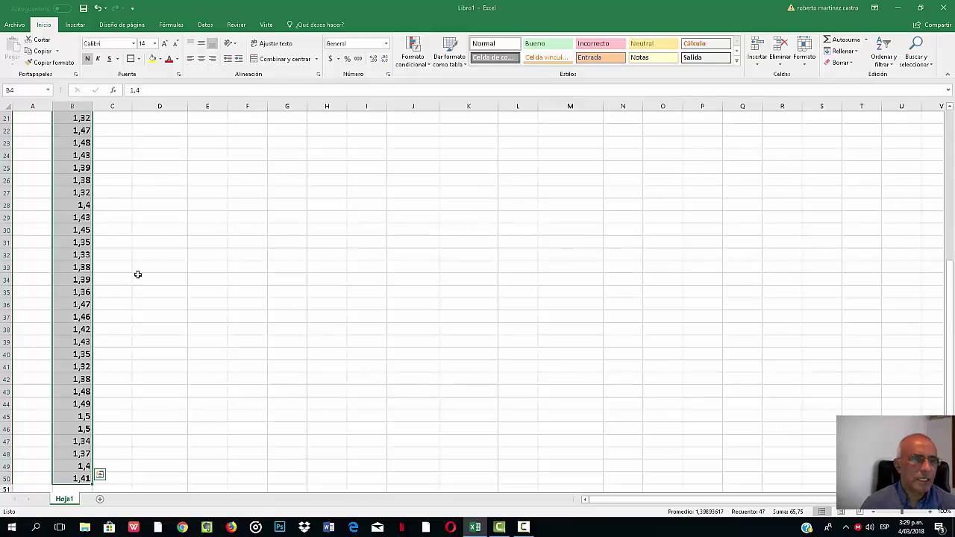
scroll(108, 227, "up", 4)
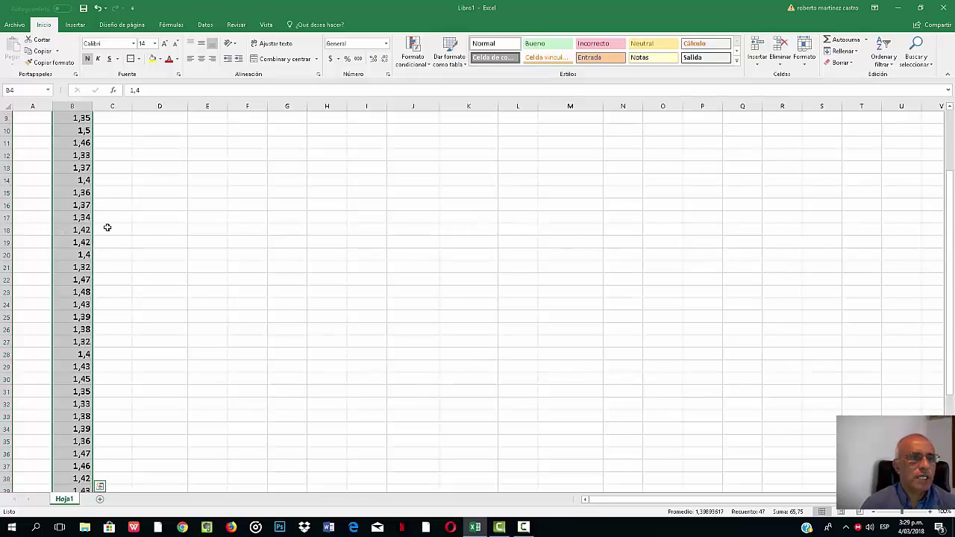
scroll(108, 227, "up", 3)
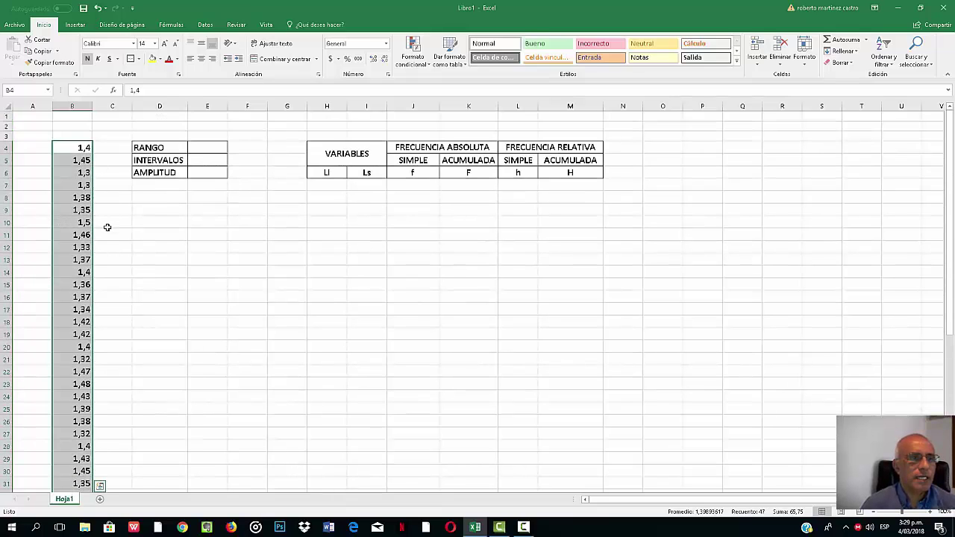
right_click(72, 159)
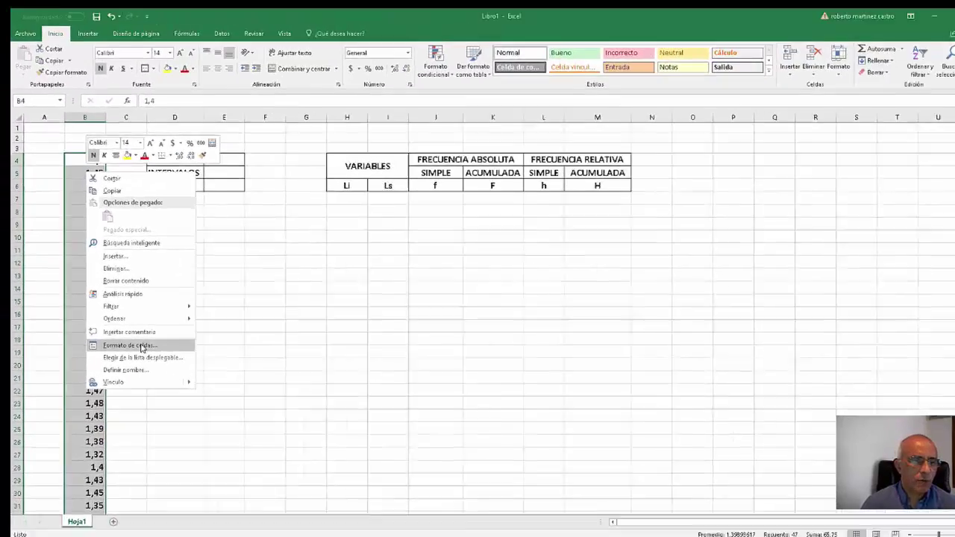
left_click(142, 347)
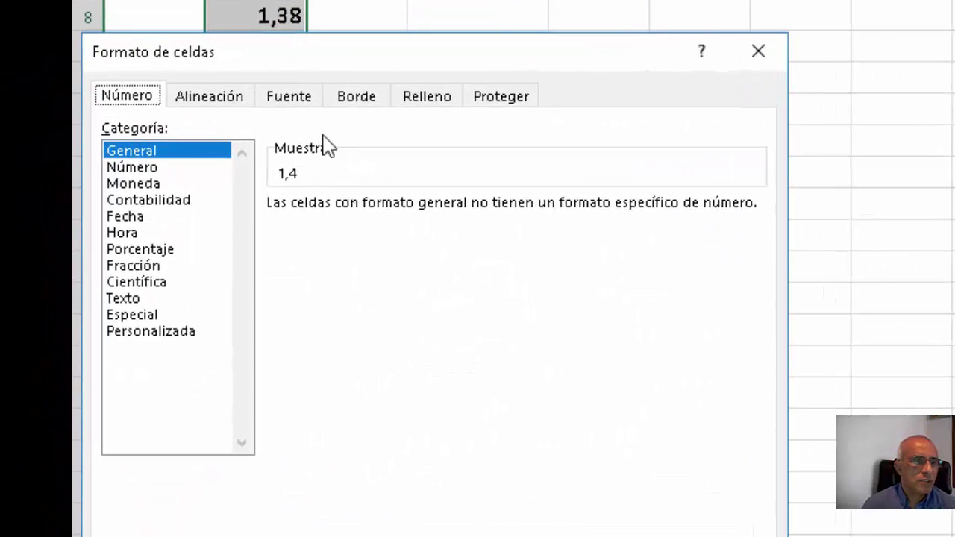
left_click(153, 171)
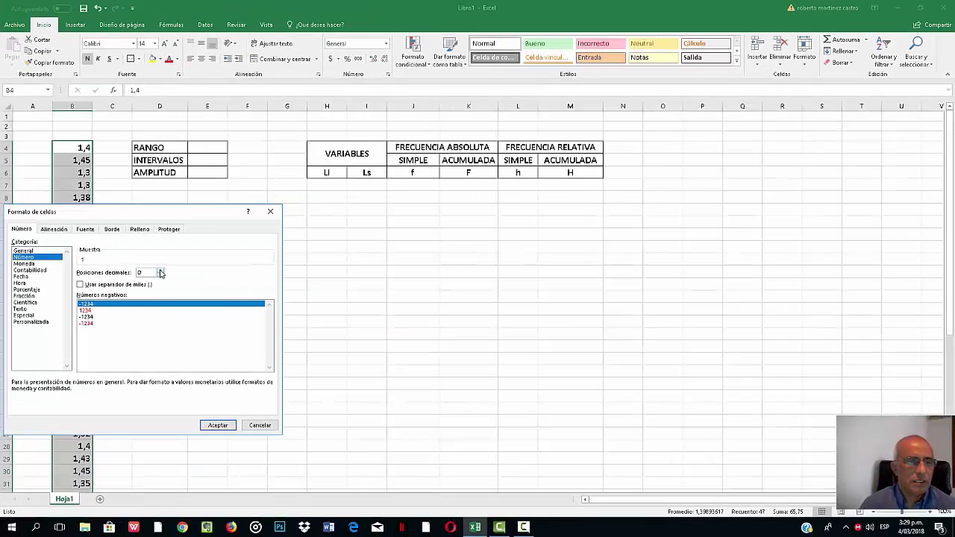
double_click(404, 217)
left_click(225, 430)
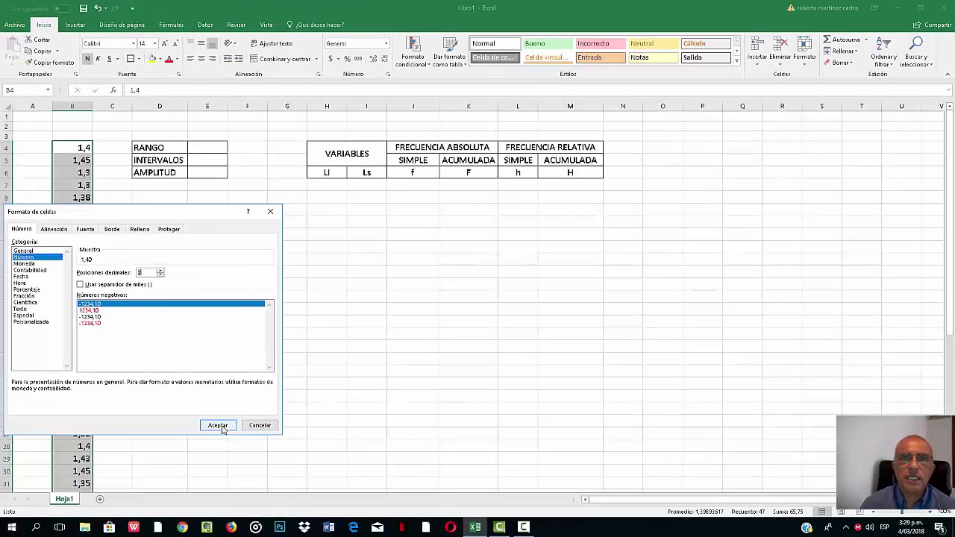
left_click(221, 430)
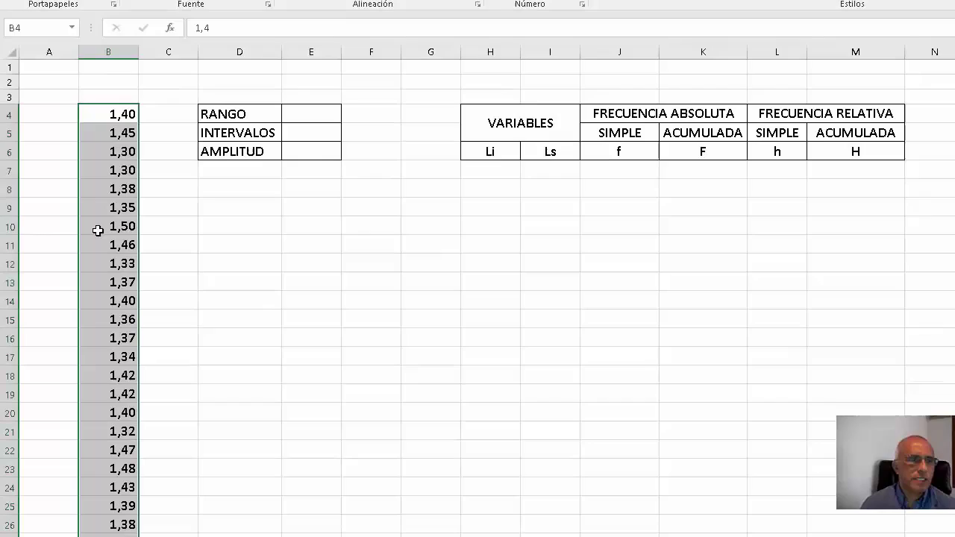
Sort the data in B4:B50 from smallest to largest
right_click(97, 113)
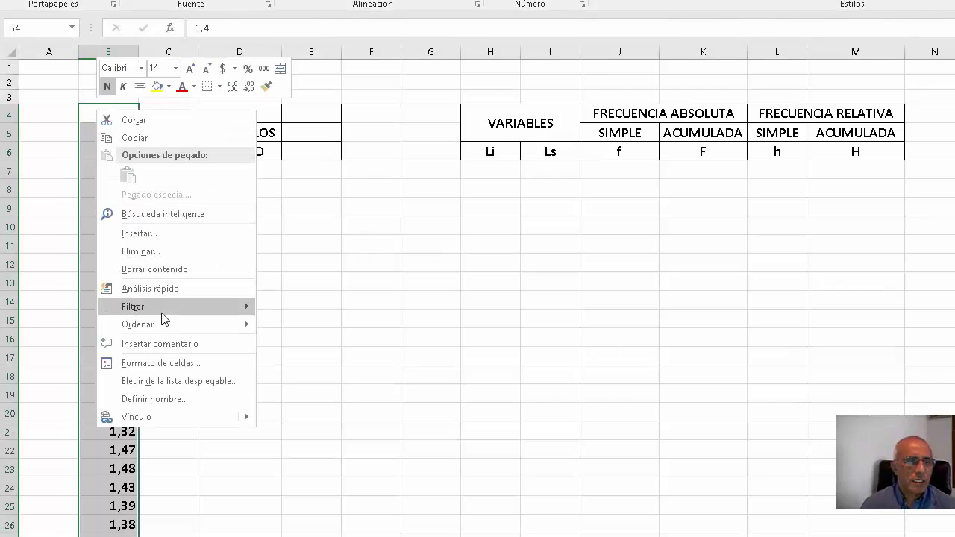
mouse_move(173, 323)
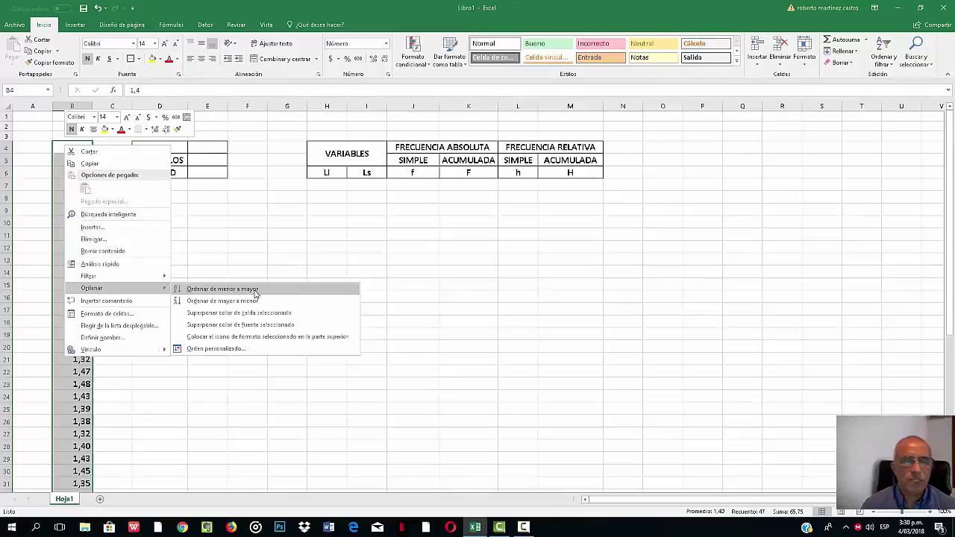
left_click(358, 321)
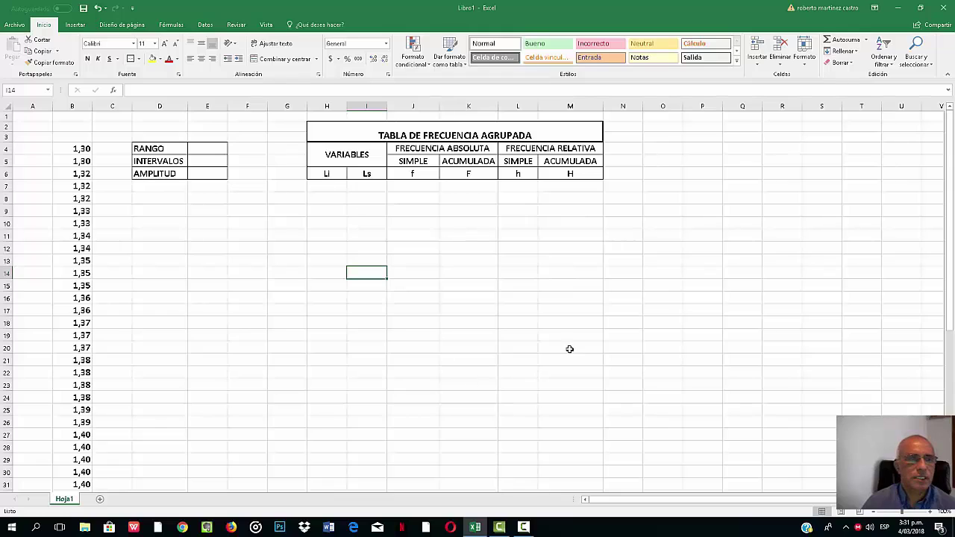
Calculate the RANGO in E4 with the formula +B50-B4, subtracting the smallest value from the largest
left_click(212, 151)
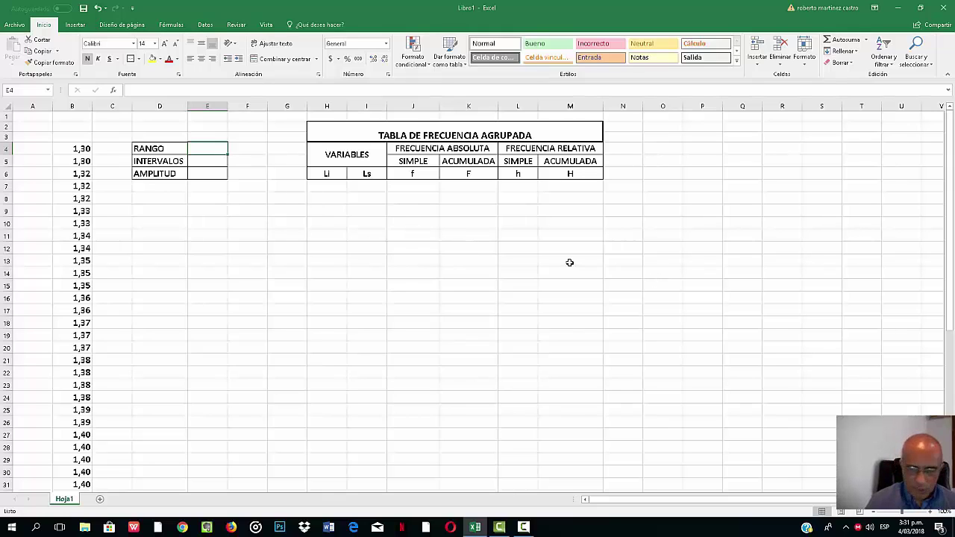
type("=")
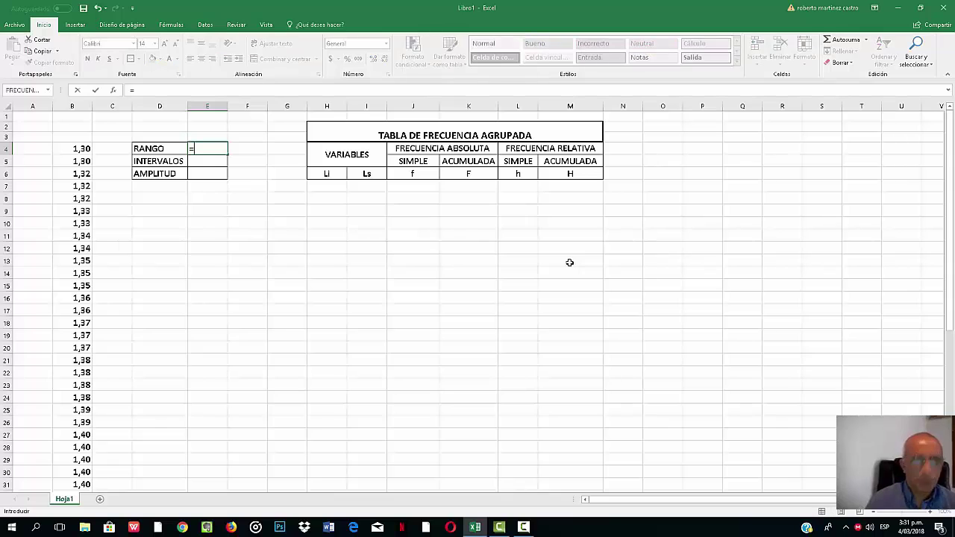
key("Escape")
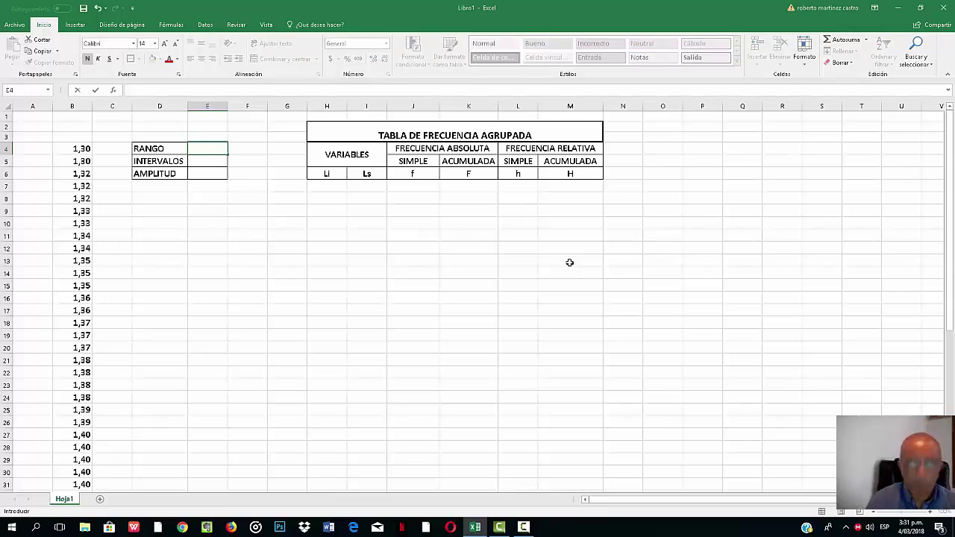
type("+")
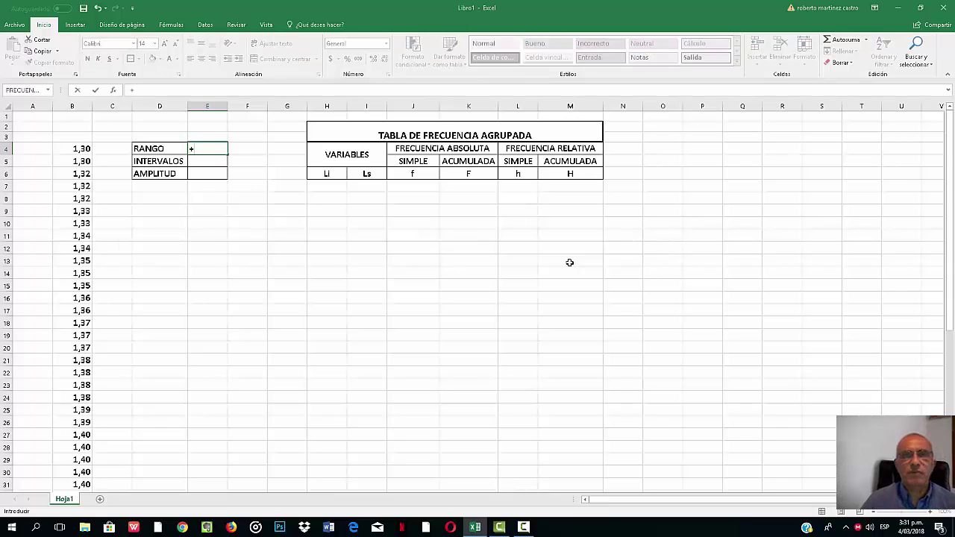
scroll(381, 258, "down", 6)
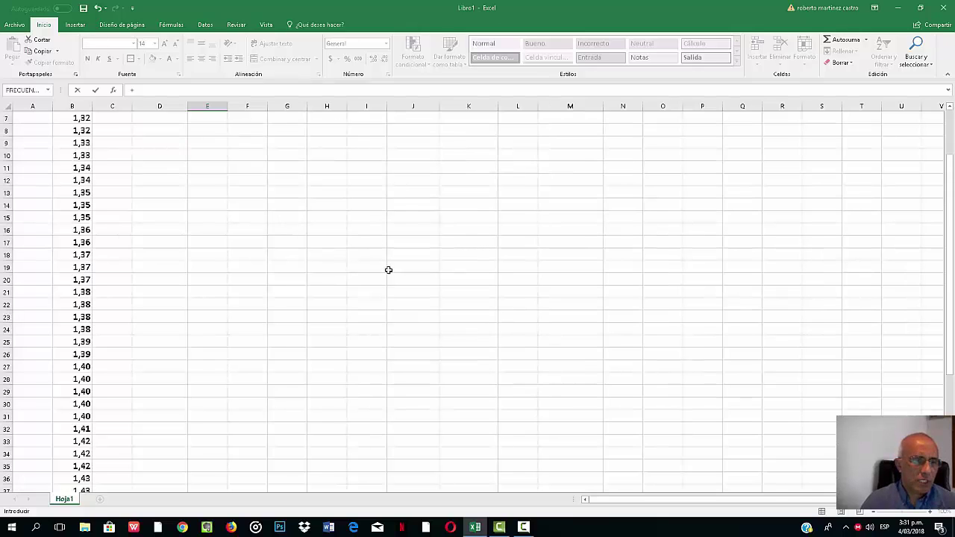
scroll(386, 271, "down", 4)
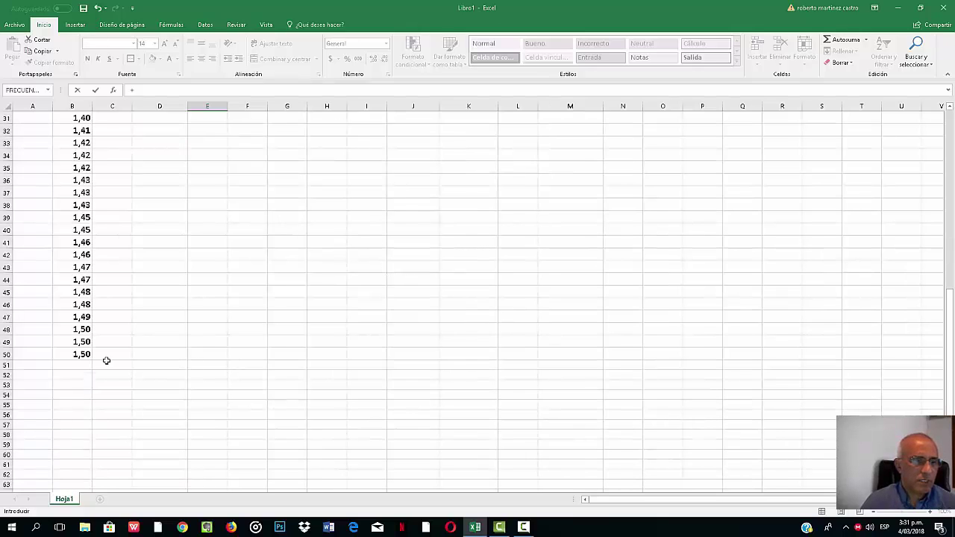
left_click(77, 355)
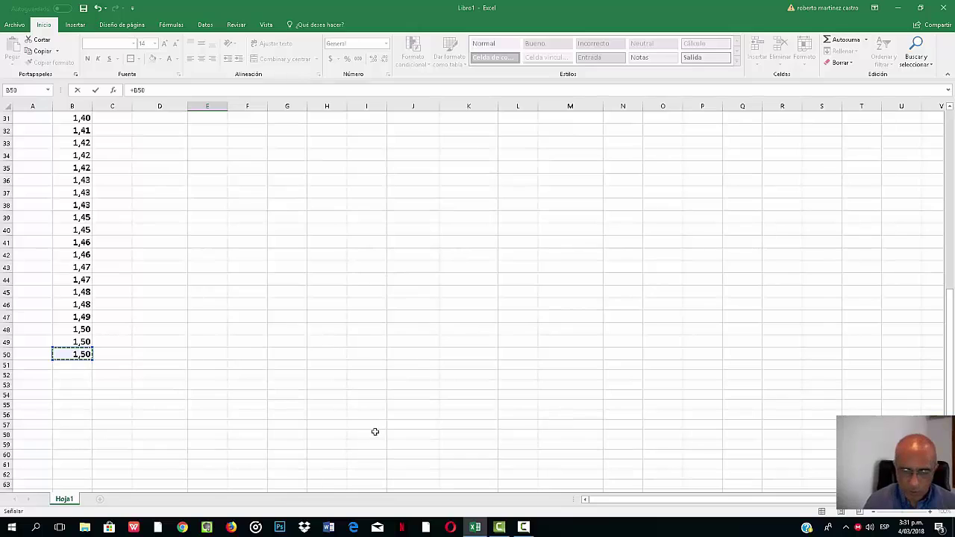
type("-")
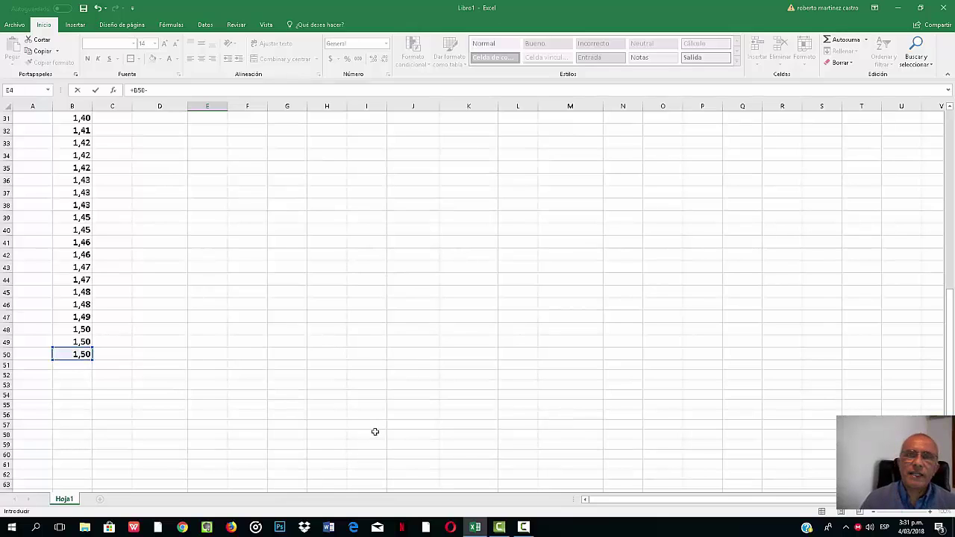
scroll(377, 430, "up", 10)
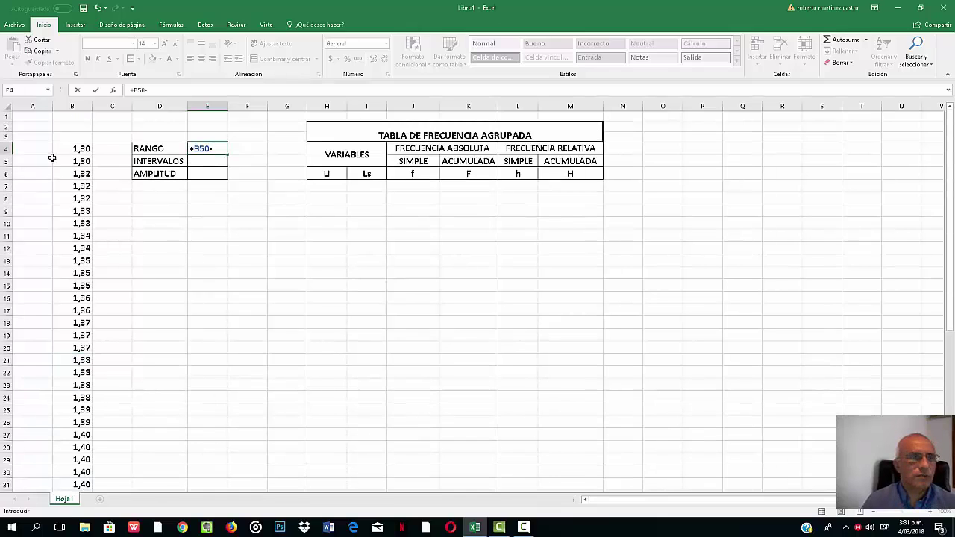
left_click(69, 149)
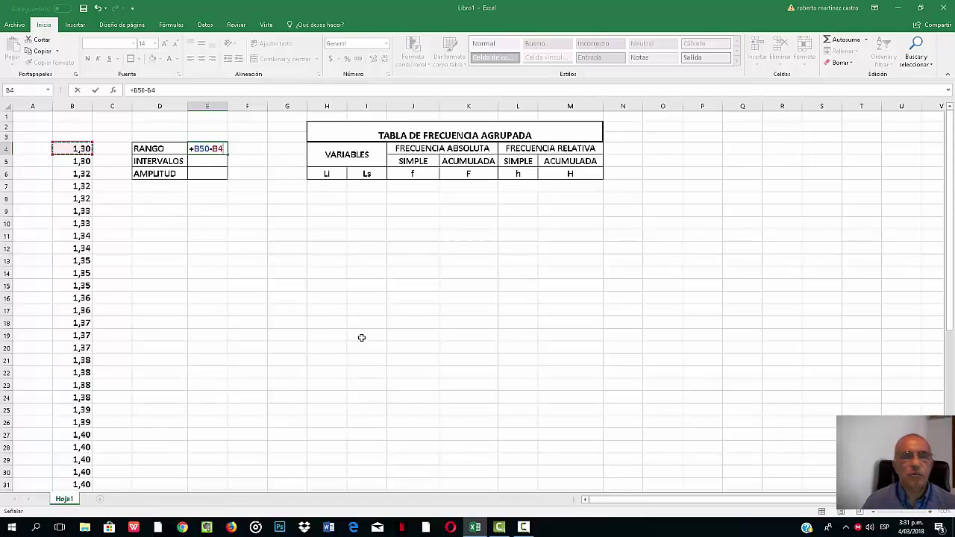
key("Return")
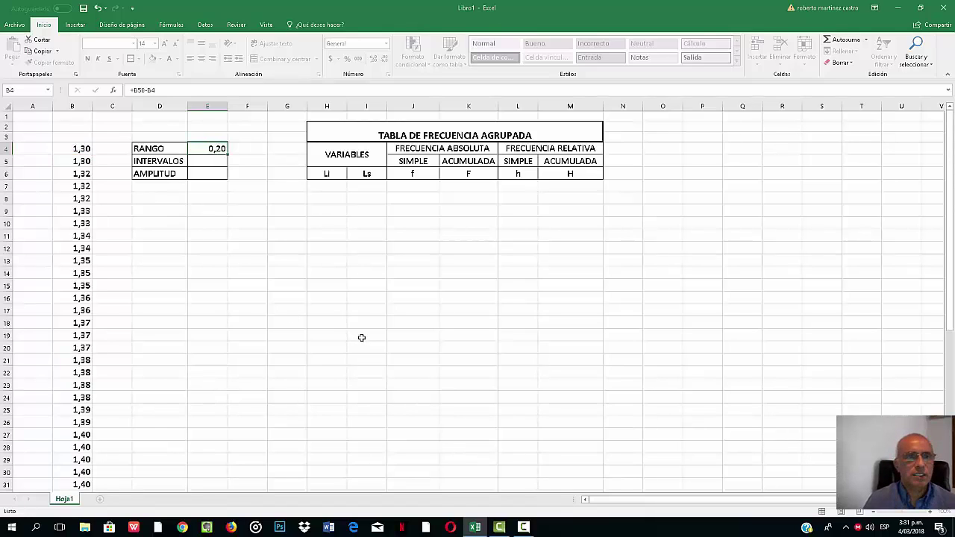
left_click(213, 150)
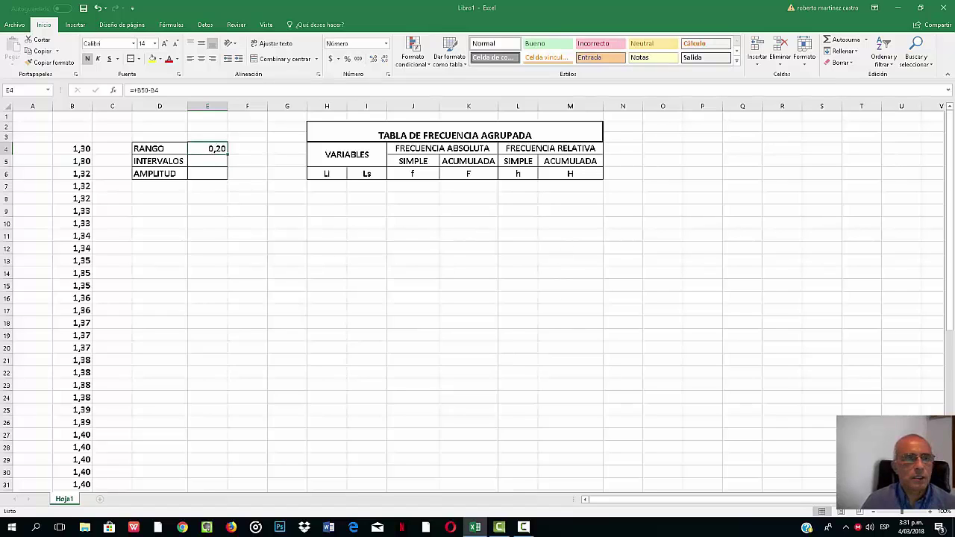
left_click(203, 162)
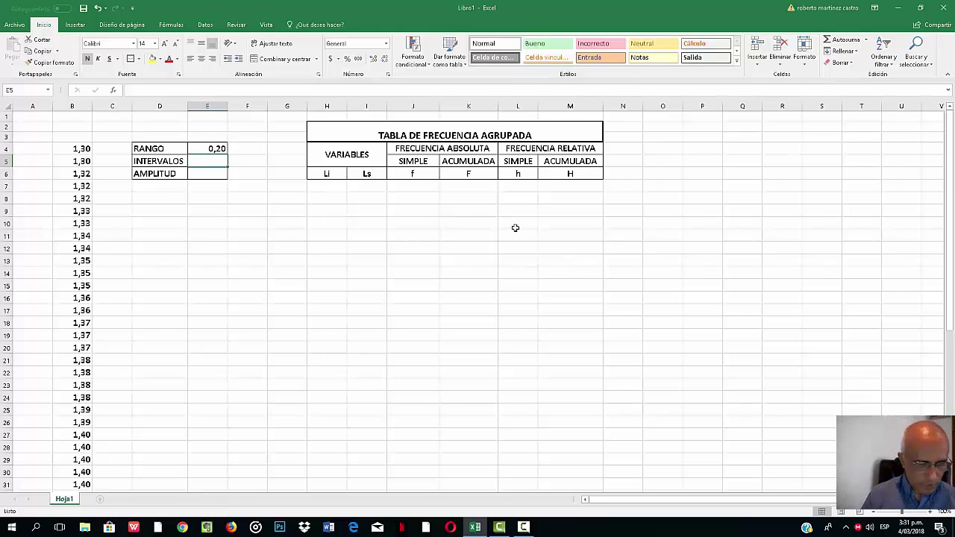
type("=")
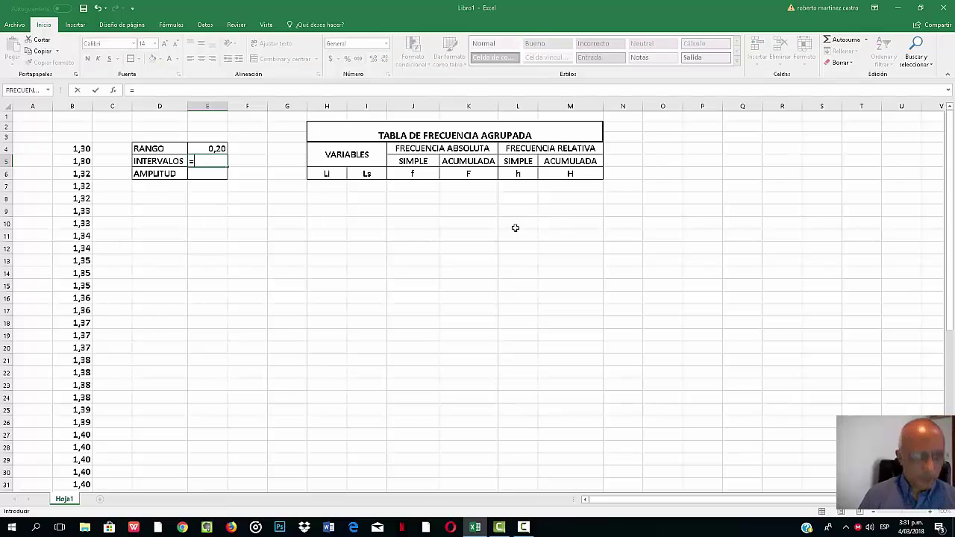
type("2")
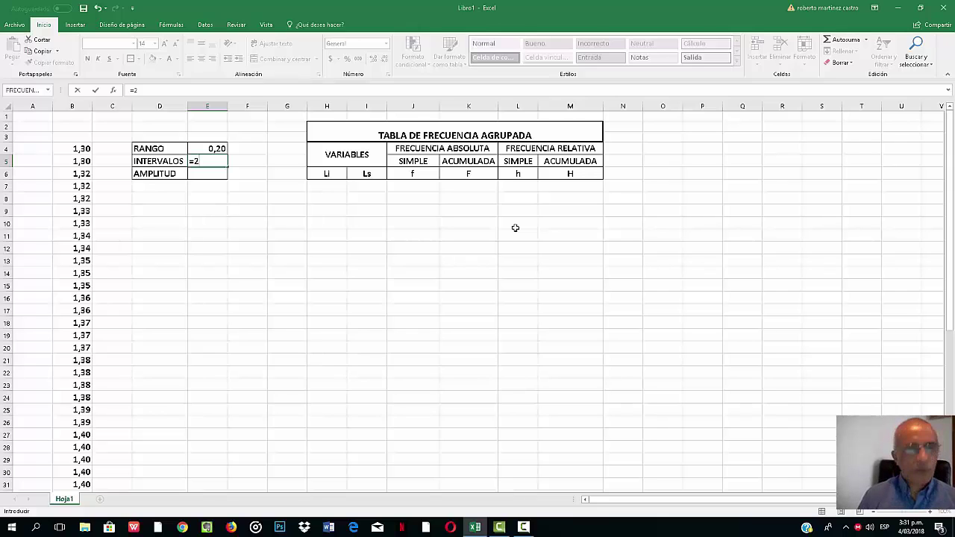
key("Escape")
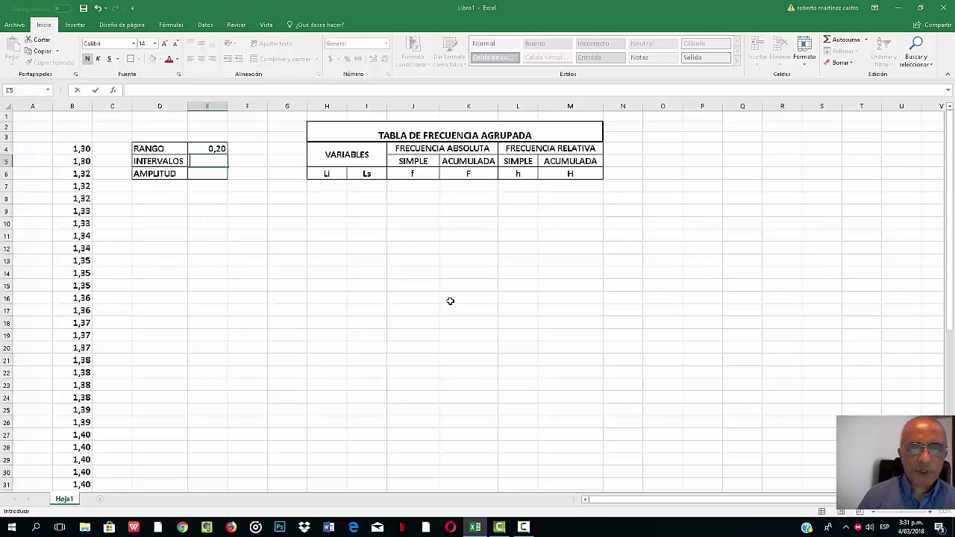
left_click(450, 300)
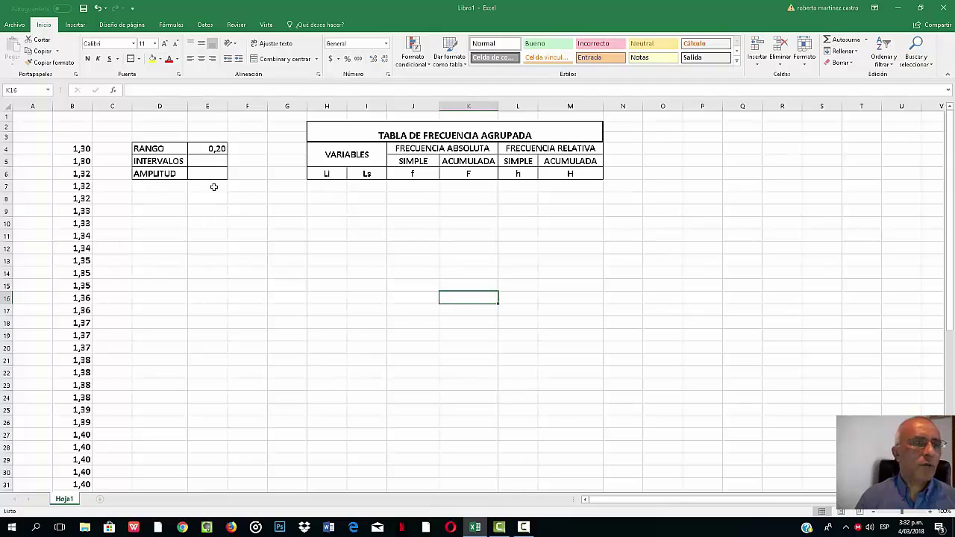
Select all the sorted data values in B4:B50 to review the complete data set
left_click(67, 149)
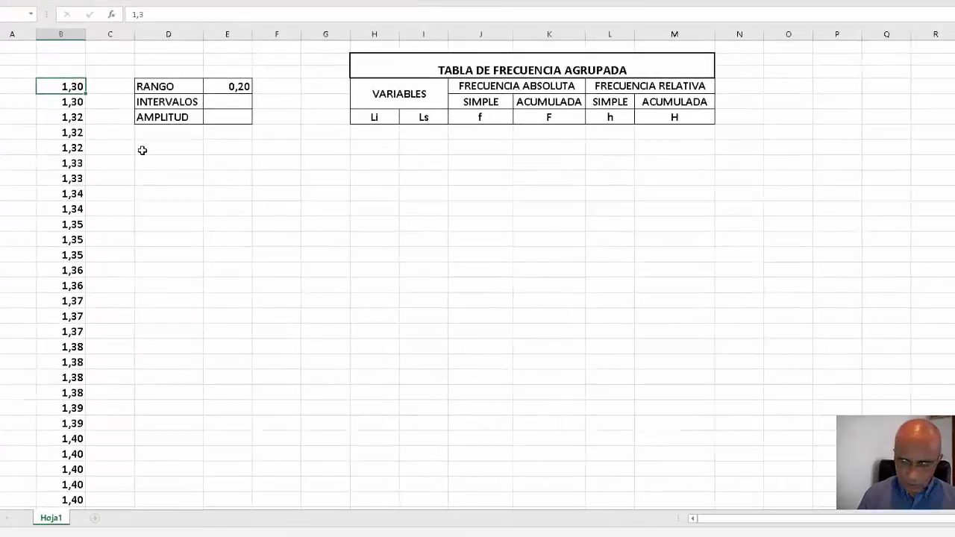
key("ctrl+shift+Down")
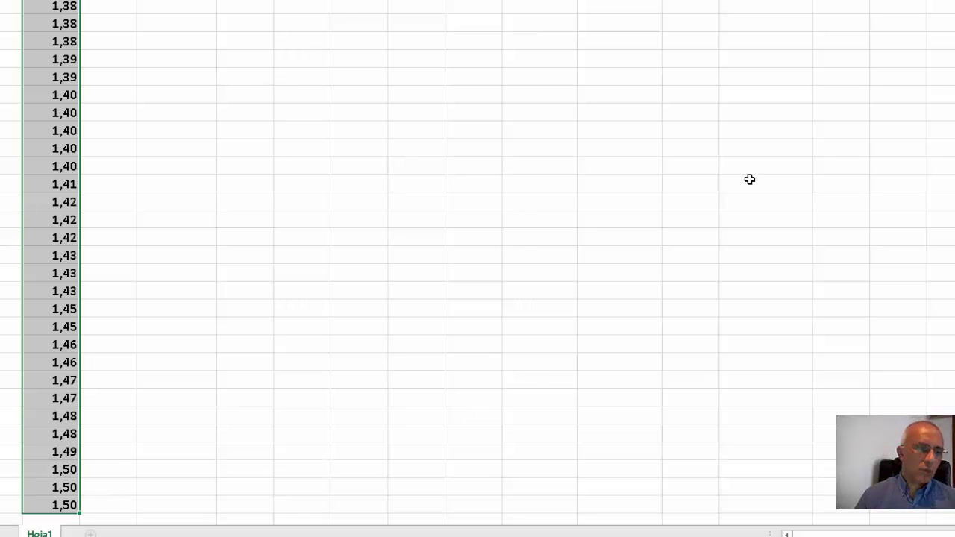
scroll(774, 234, "up", 7)
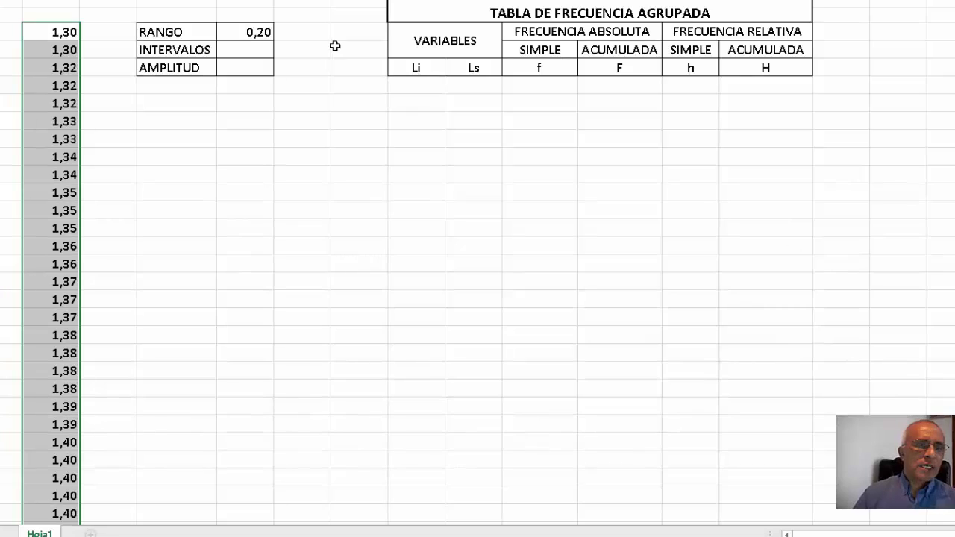
Test the number of intervals by evaluating the formula =2^5 in the INTERVALOS cell E5
left_click(253, 53)
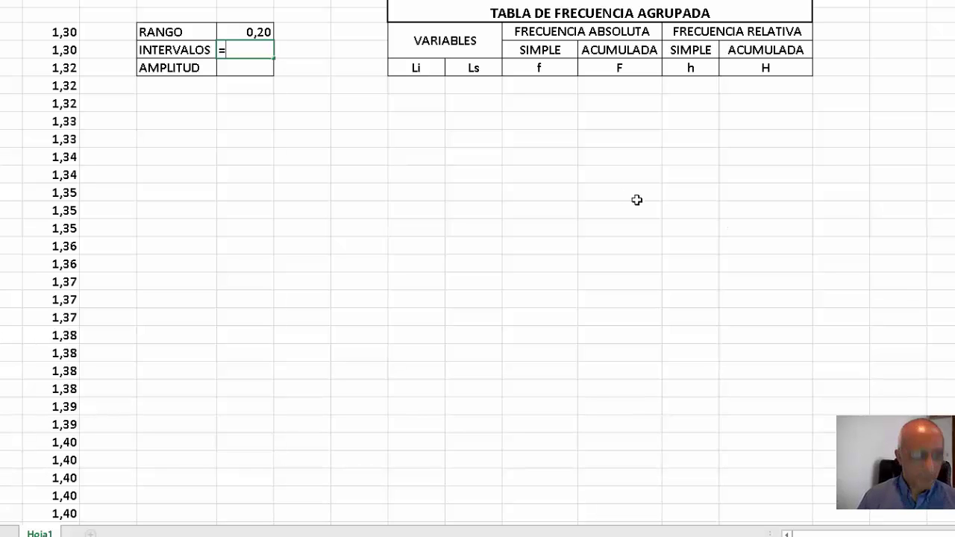
type("2")
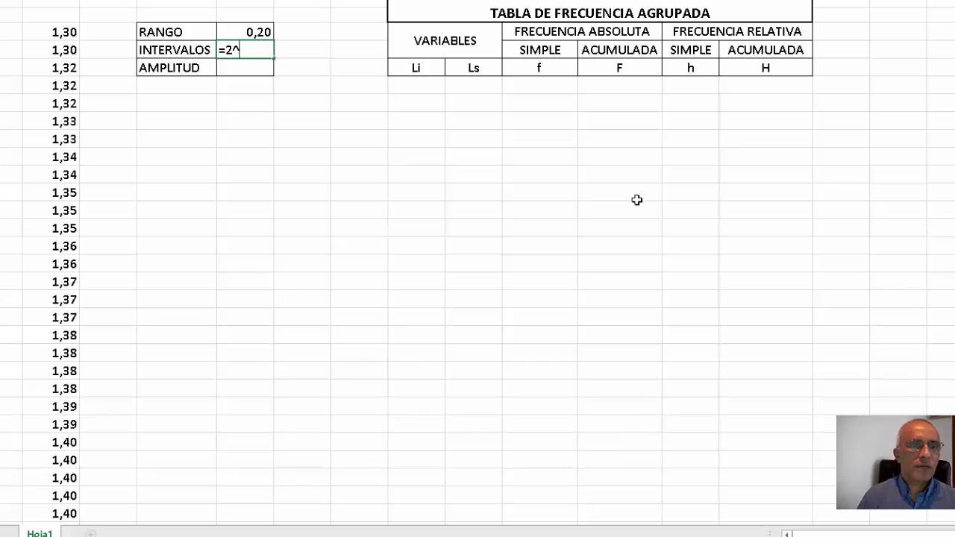
type("^")
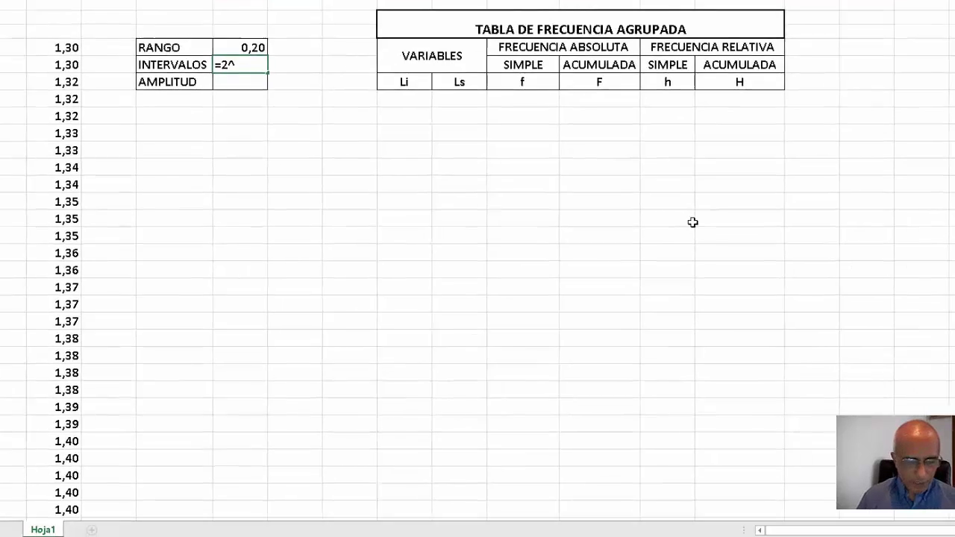
type("5")
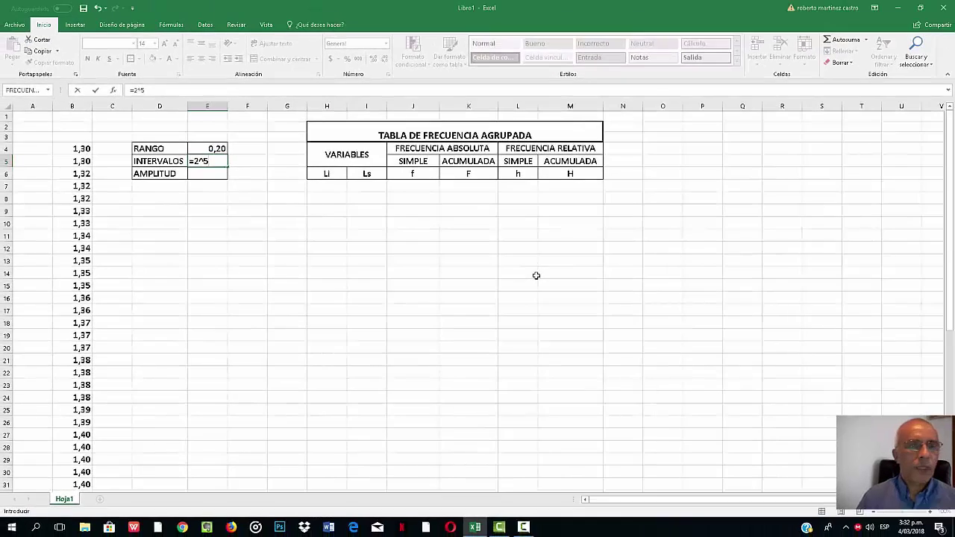
key("Return")
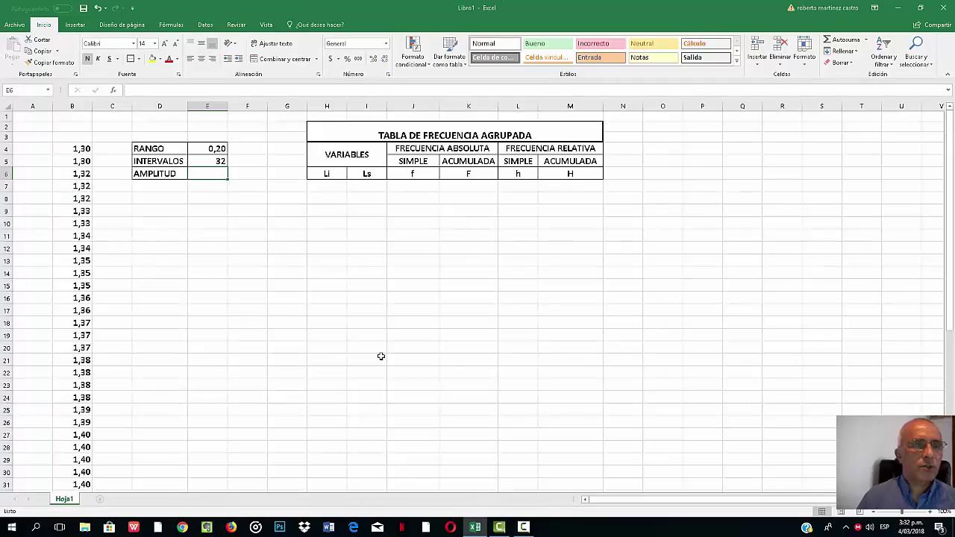
Change the exponent in the INTERVALOS formula in E5 to 6, making it =2^6
left_click(209, 163)
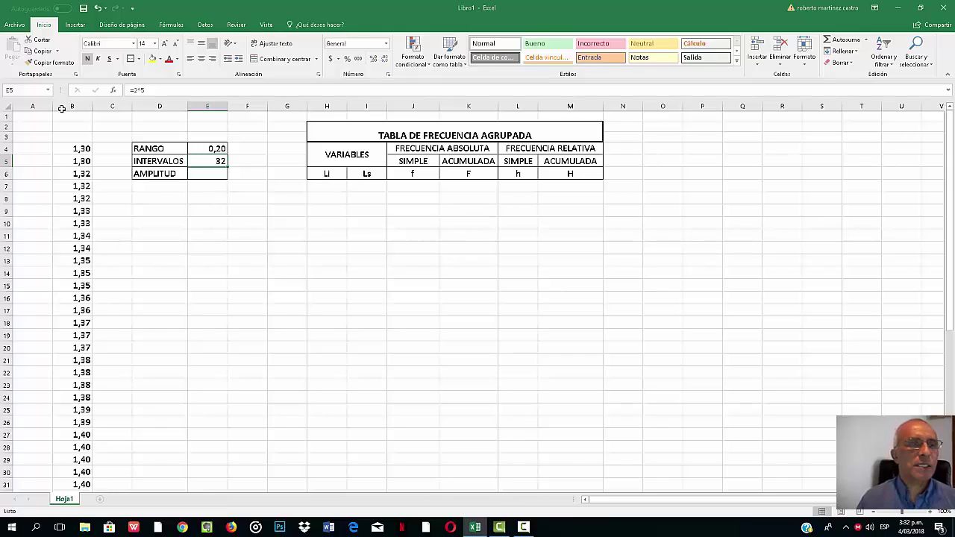
left_click(147, 89)
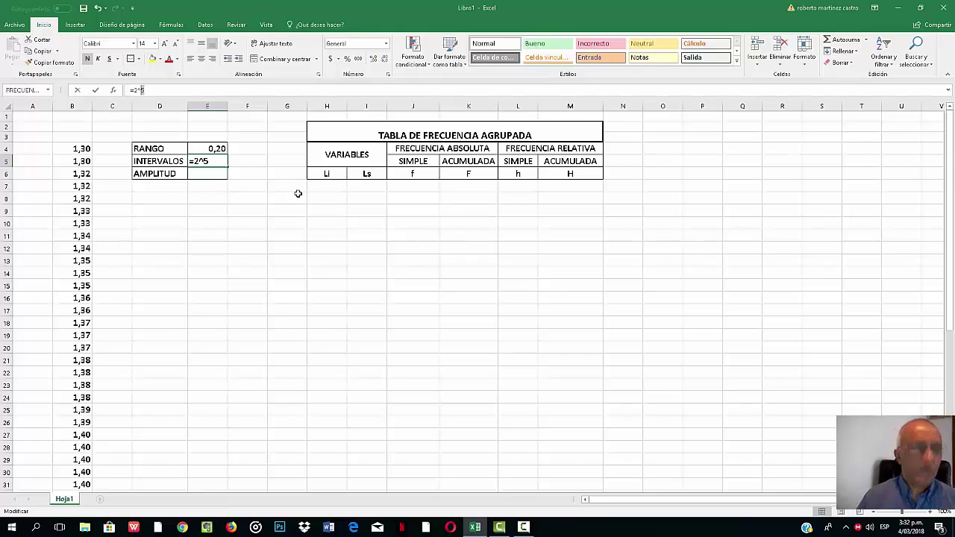
key("BackSpace")
type("6")
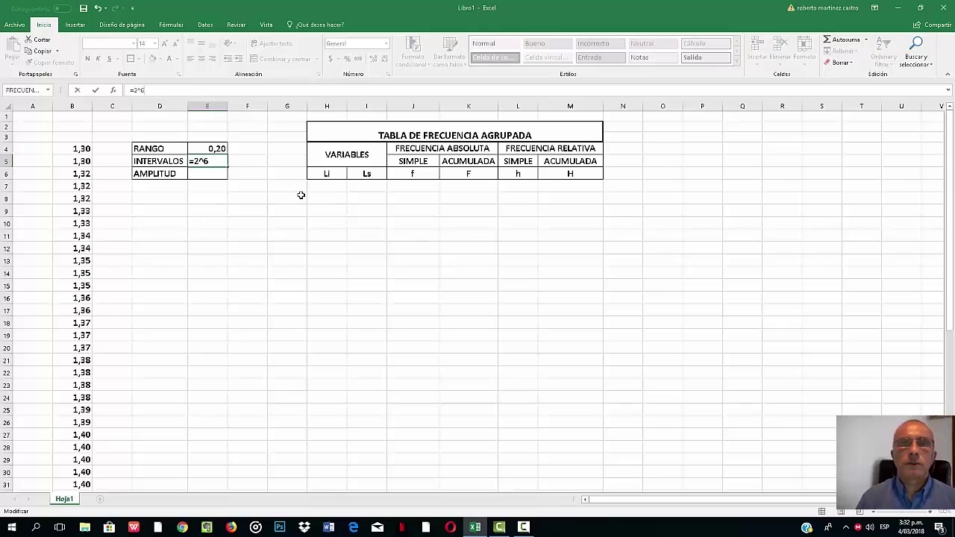
key("Return")
Replace the formula in the INTERVALOS cell E5 with the plain value 6
left_click(217, 159)
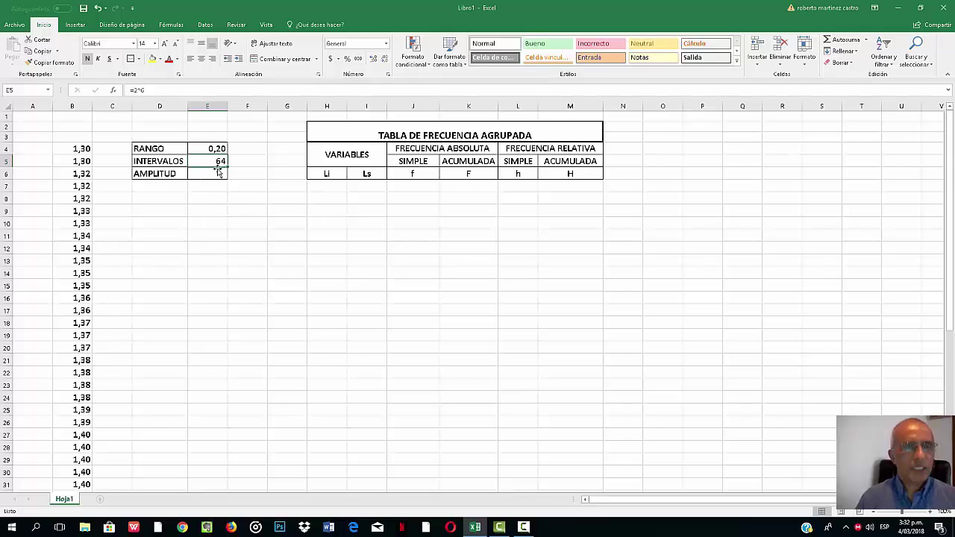
type("6")
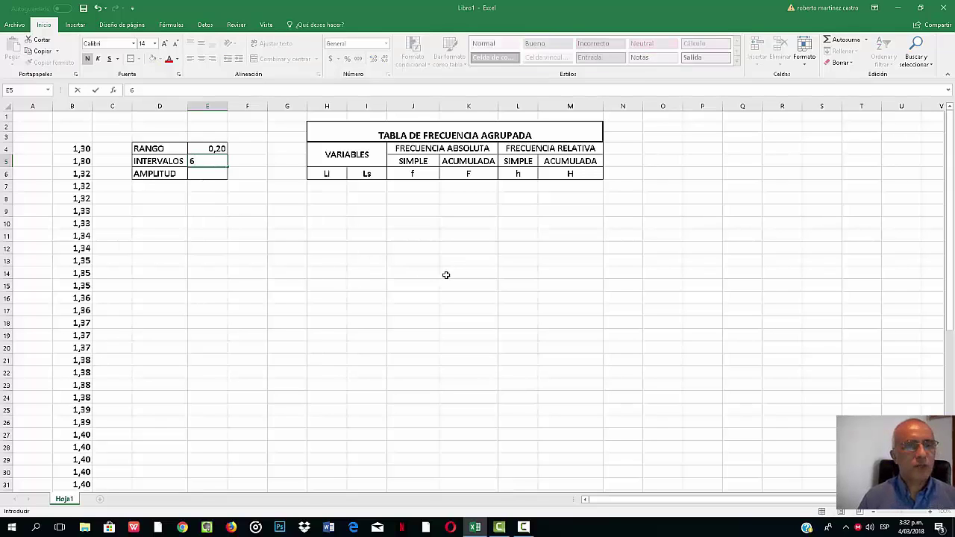
key("Return")
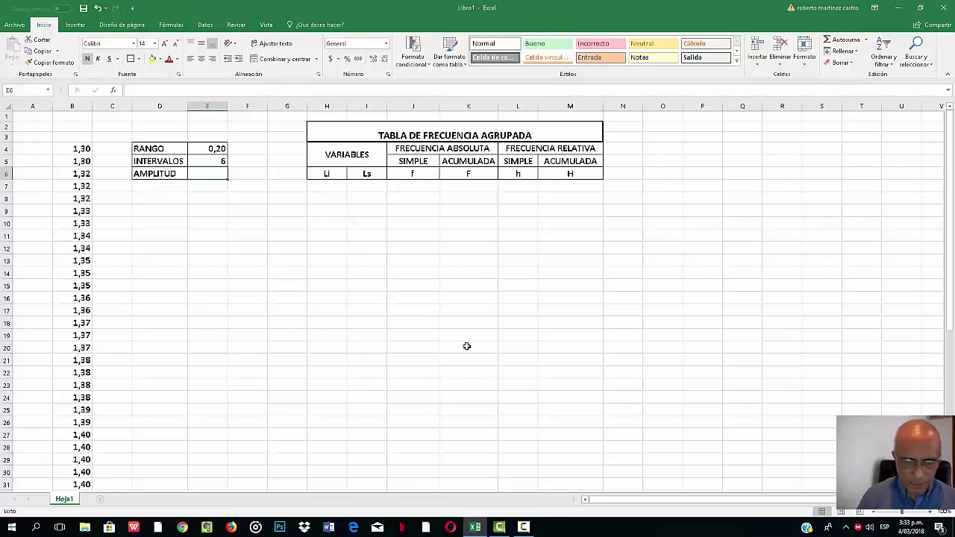
Calculate the AMPLITUD in E6 with the formula =E4/E5, dividing the range by the number of intervals
type("=")
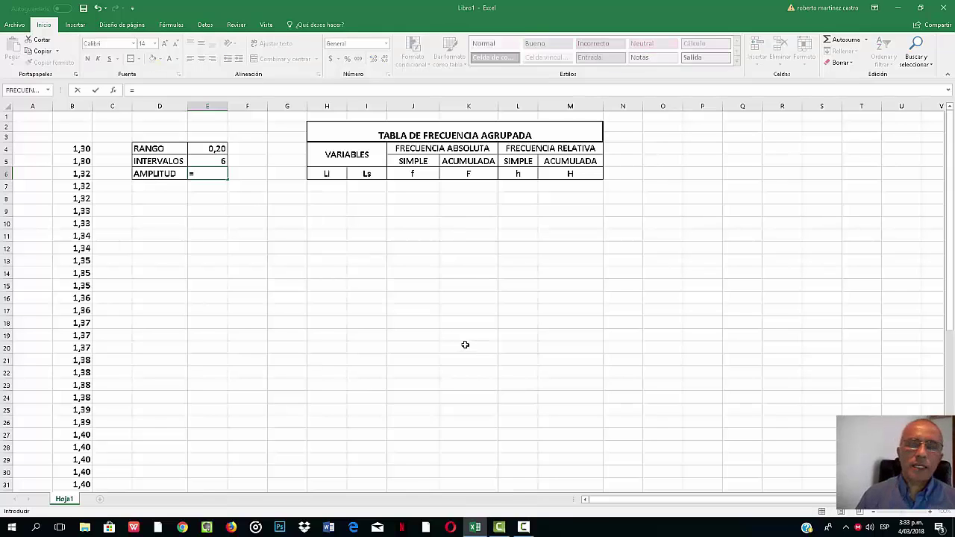
left_click(214, 149)
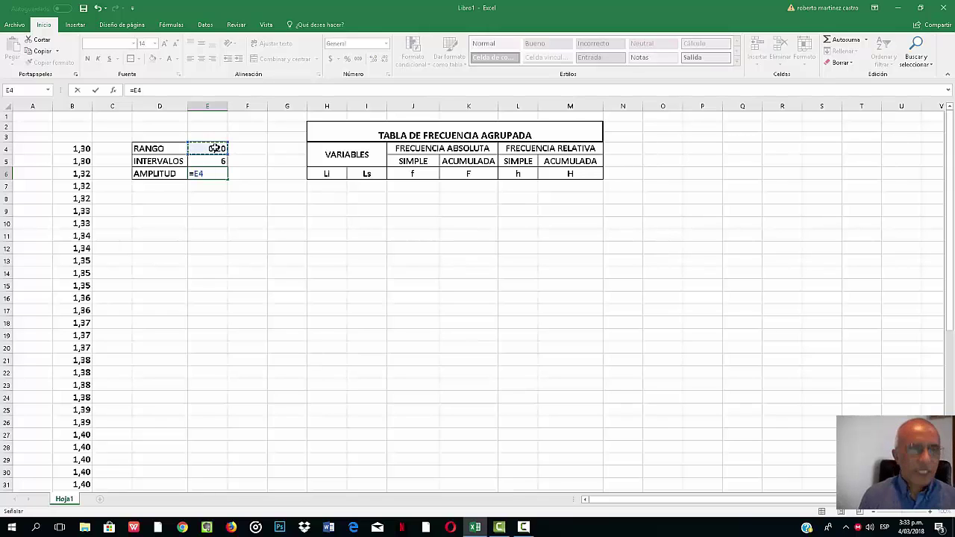
type("/")
left_click(212, 161)
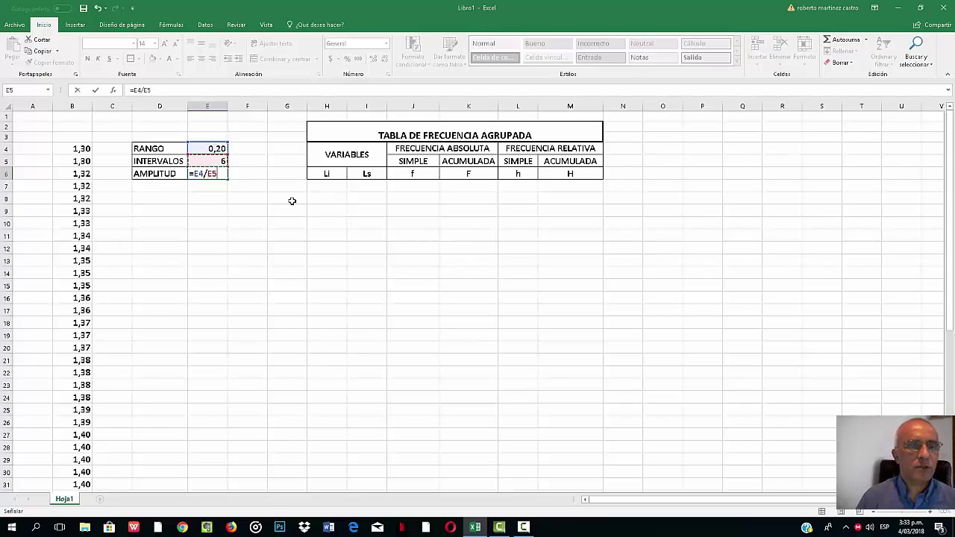
key("Return")
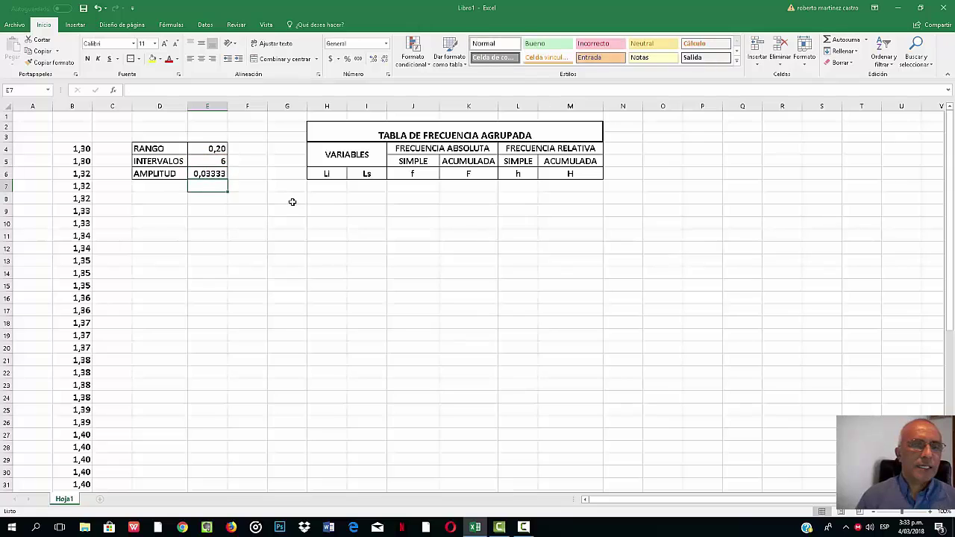
Replace the AMPLITUD formula in E6 with the rounded value 0,033
left_click(212, 174)
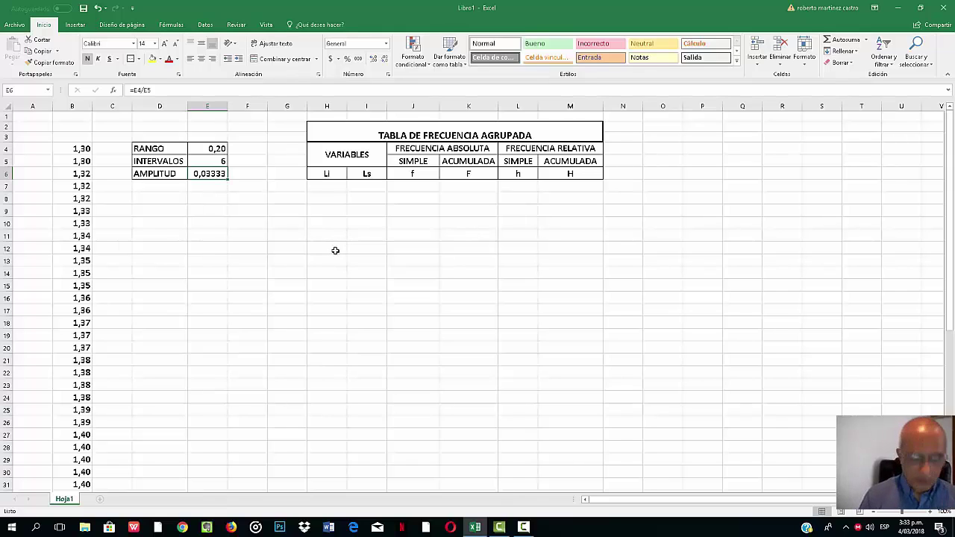
type("0")
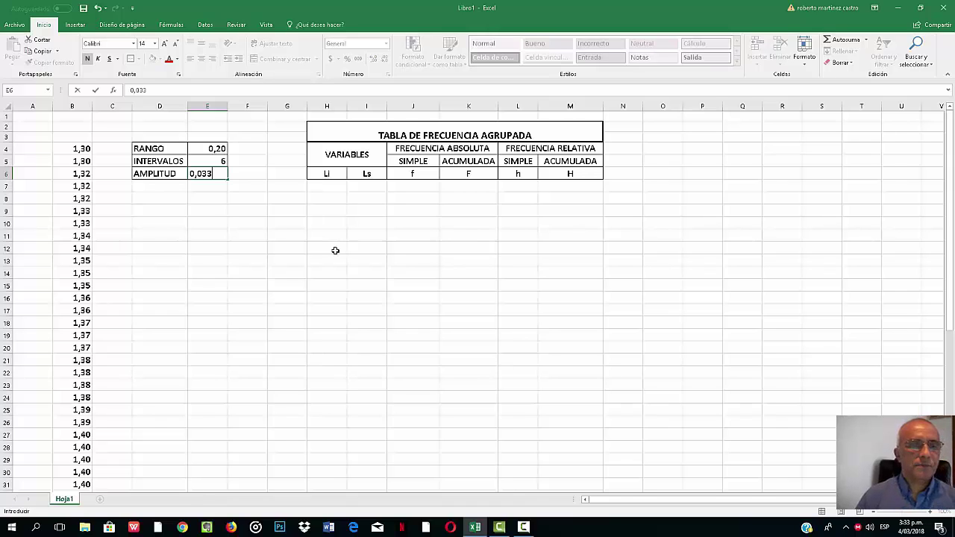
left_click(335, 250)
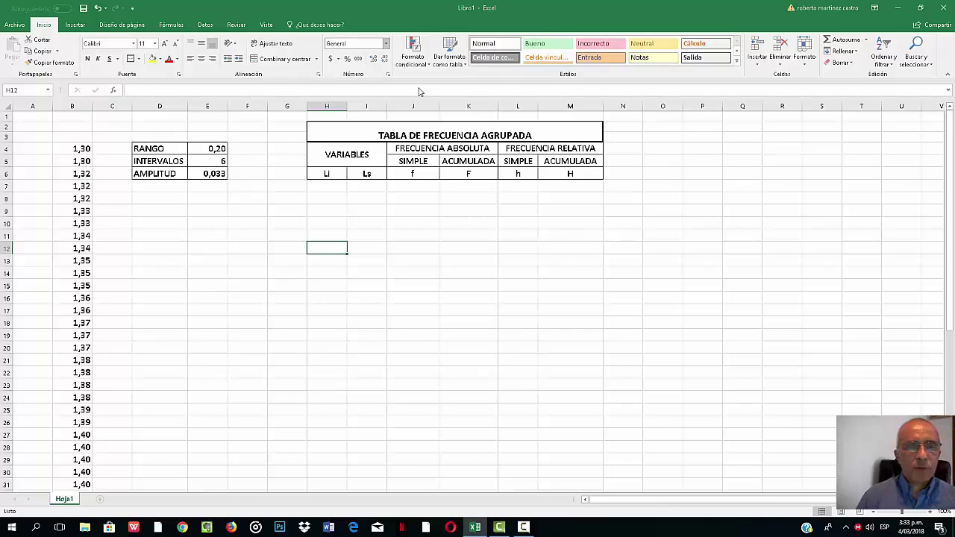
Apply all borders to the six empty rows H7:M12 beneath the frequency table headings
left_click_drag(333, 186, 573, 244)
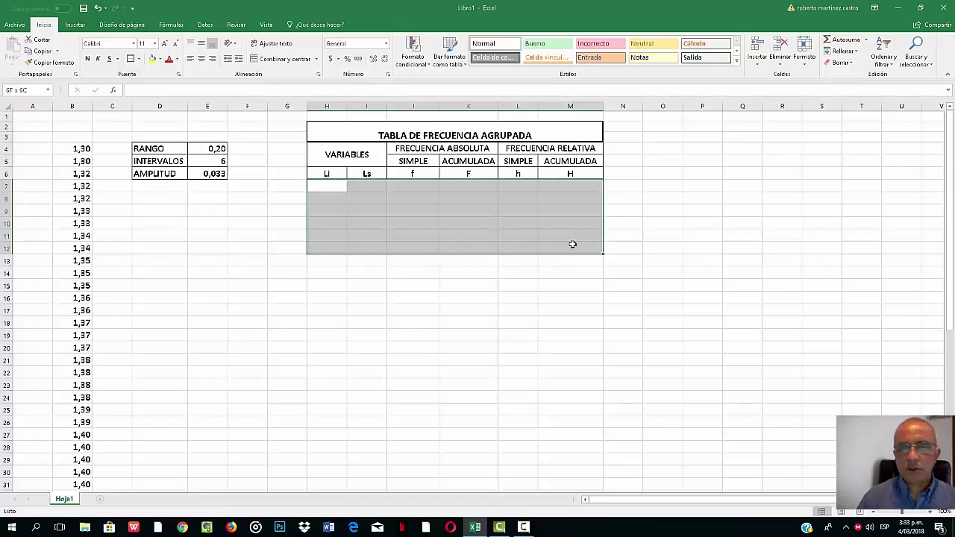
left_click(139, 59)
left_click(134, 143)
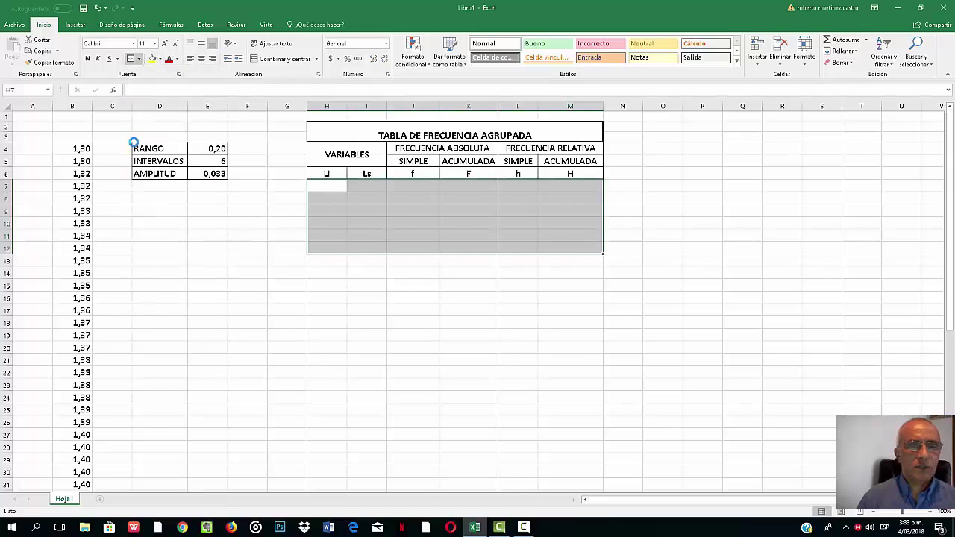
Label the six class rows in G7:G12 as C1 to C6, entering C1 and C2 and filling the series down
left_click(273, 186)
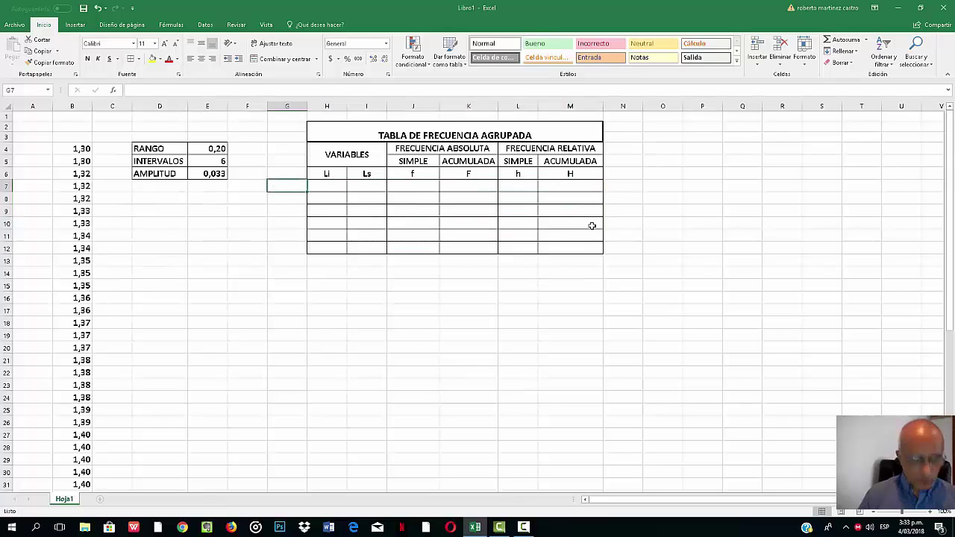
type("C1")
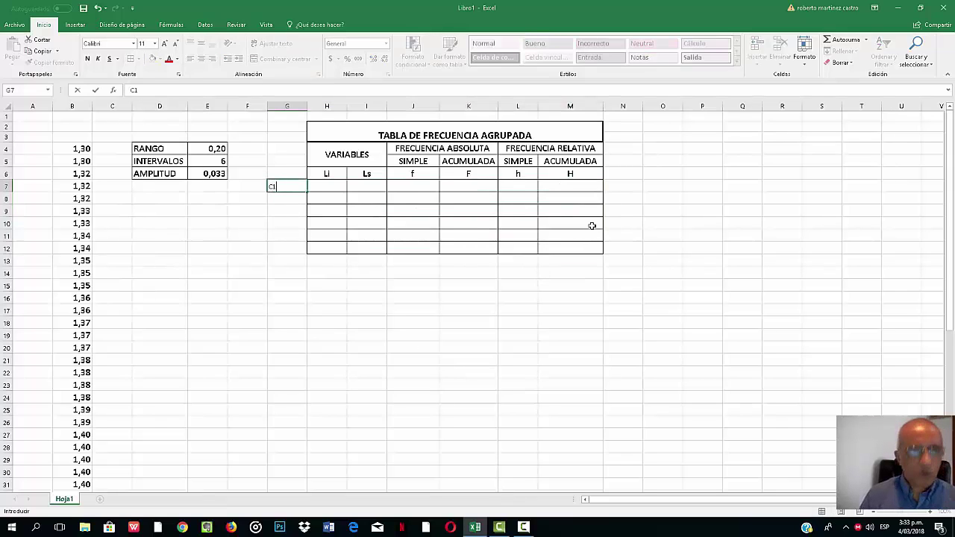
key("Return")
type("C1")
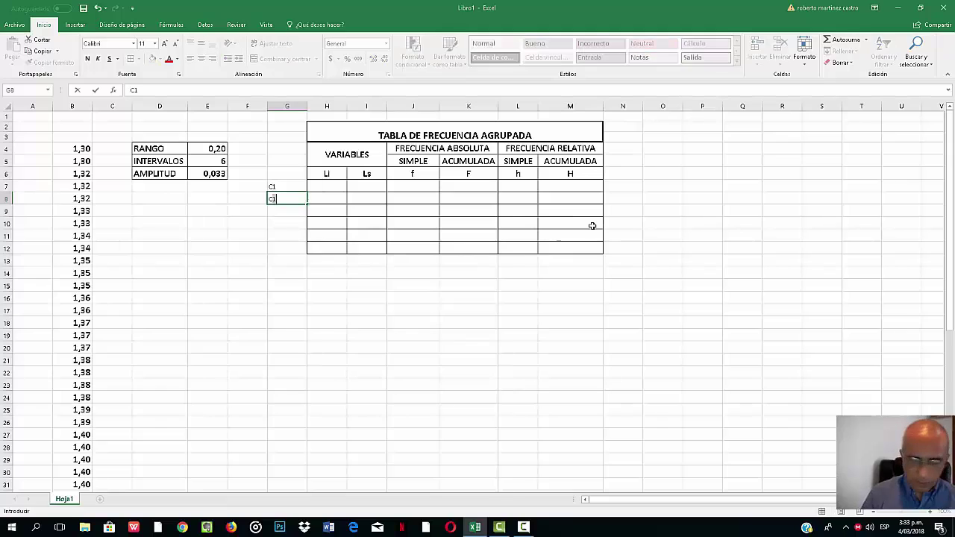
key("Return")
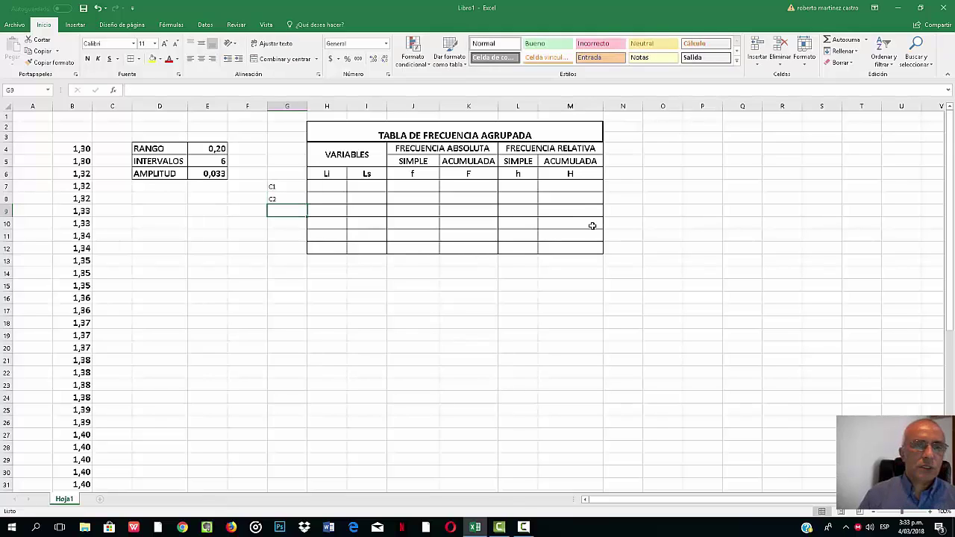
left_click(276, 188)
left_click_drag(279, 192, 307, 252)
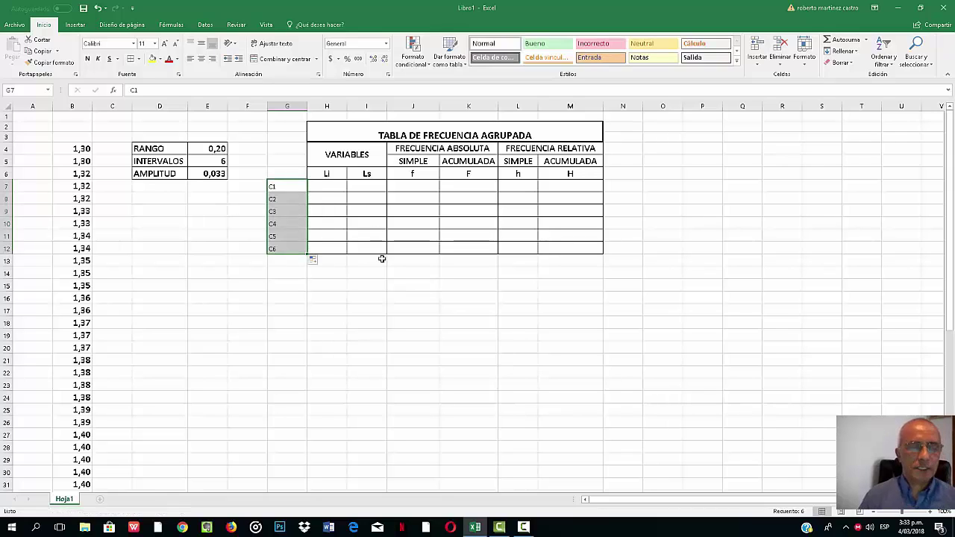
left_click(407, 301)
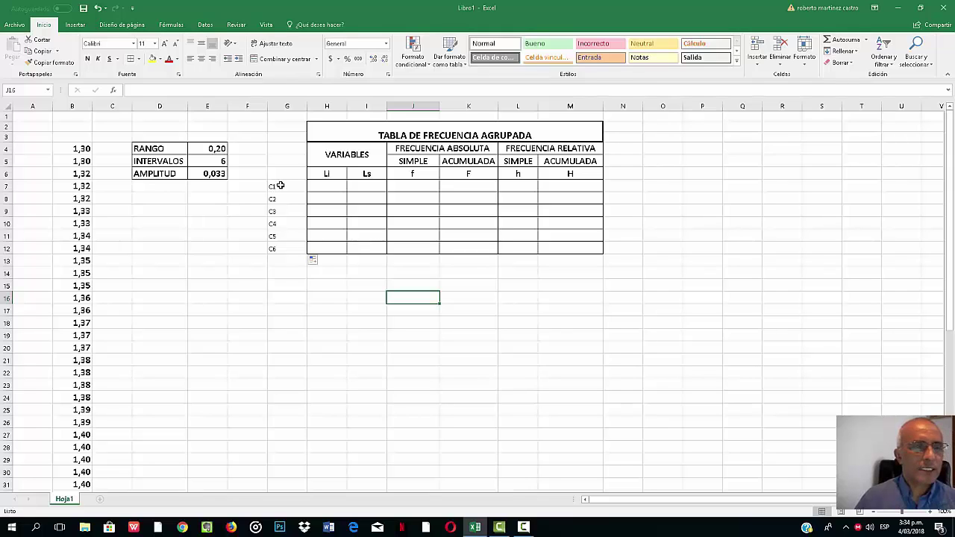
Enter 1,30 in H7 as the lower limit (Li) of class C1
left_click(335, 186)
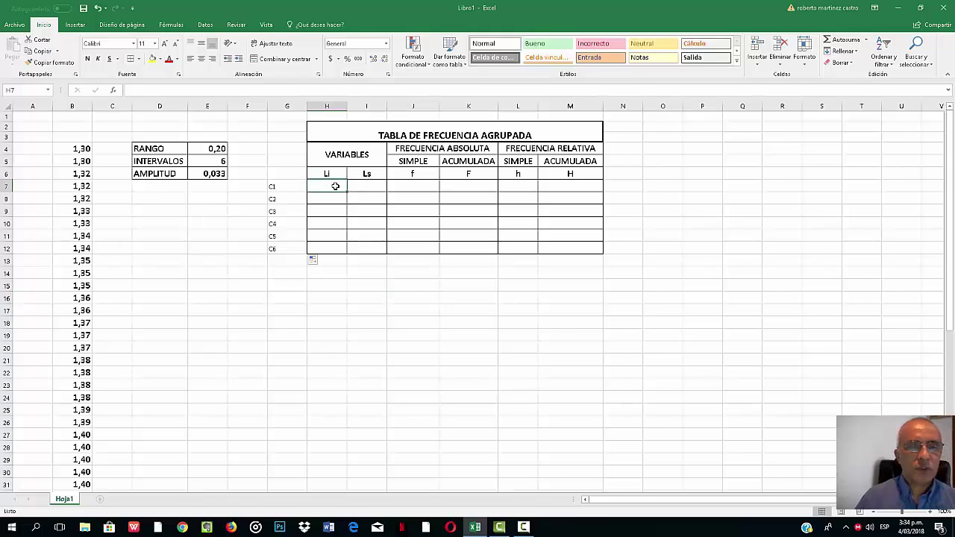
type("1")
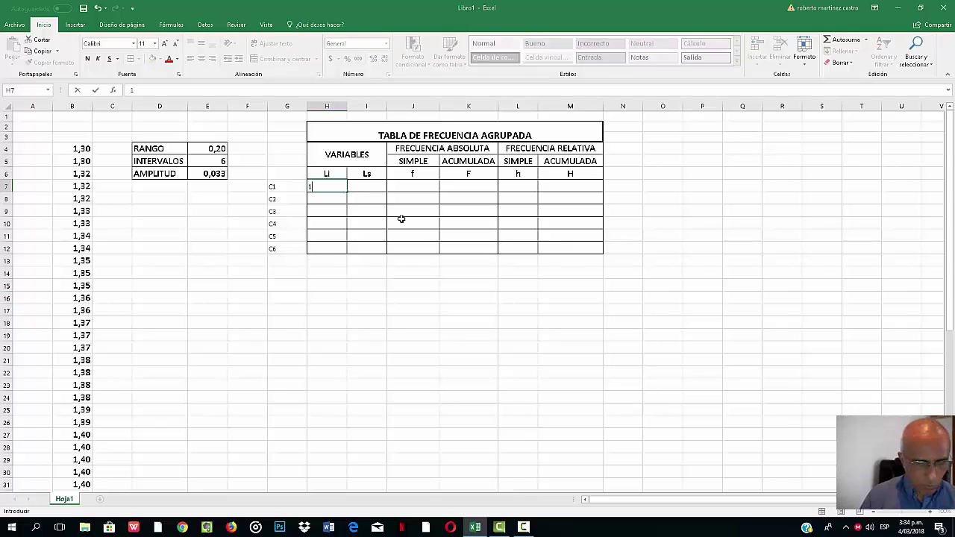
type(",30")
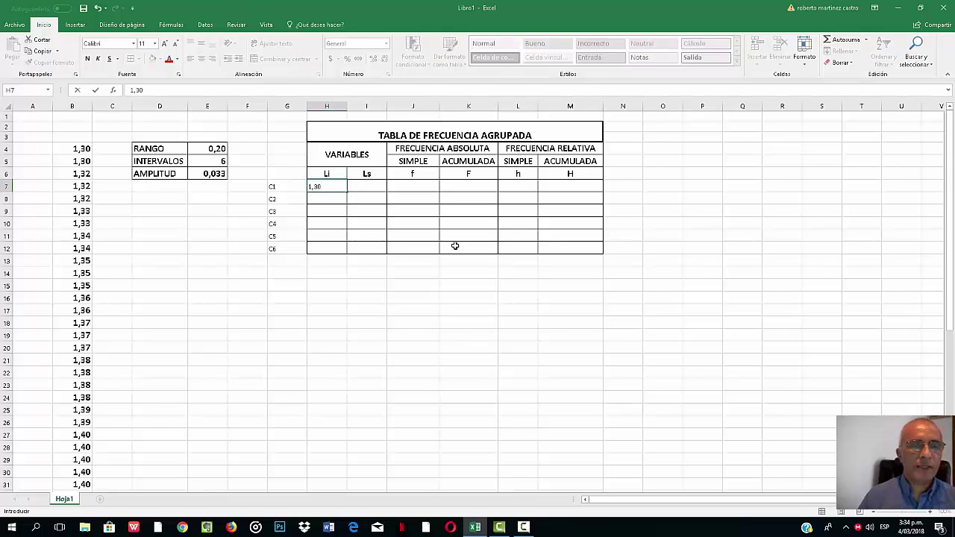
left_click(395, 297)
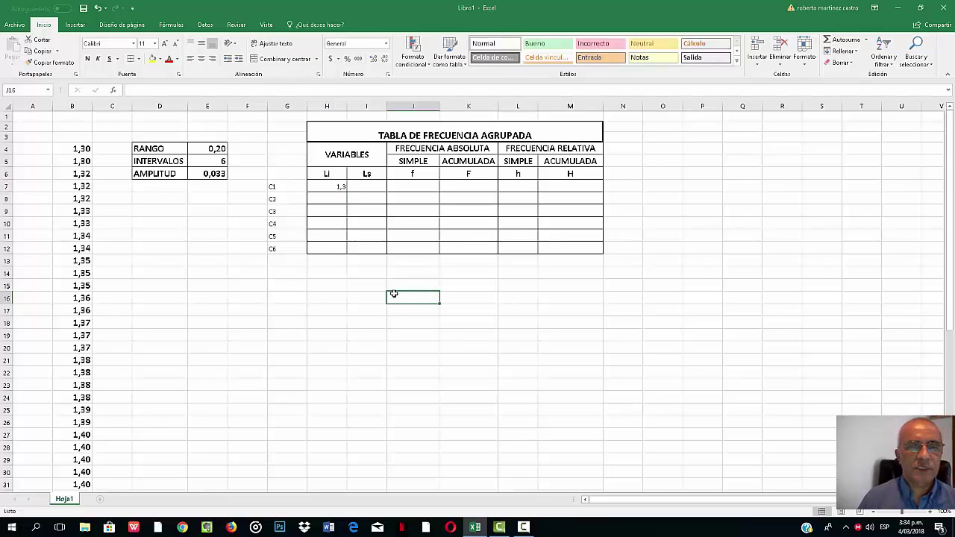
Calculate the upper limit (Ls) of class C1 in I7 with the formula =H7+E6
left_click(363, 186)
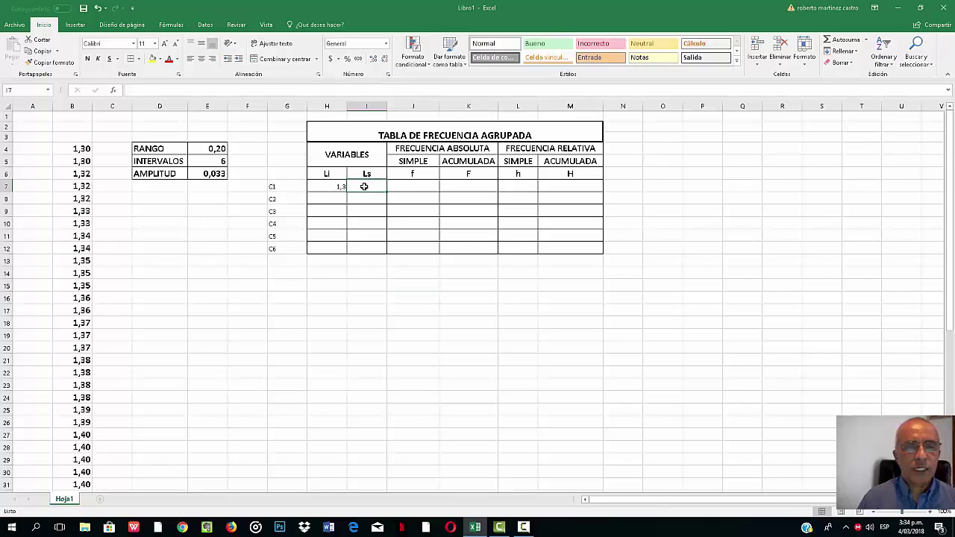
type("=")
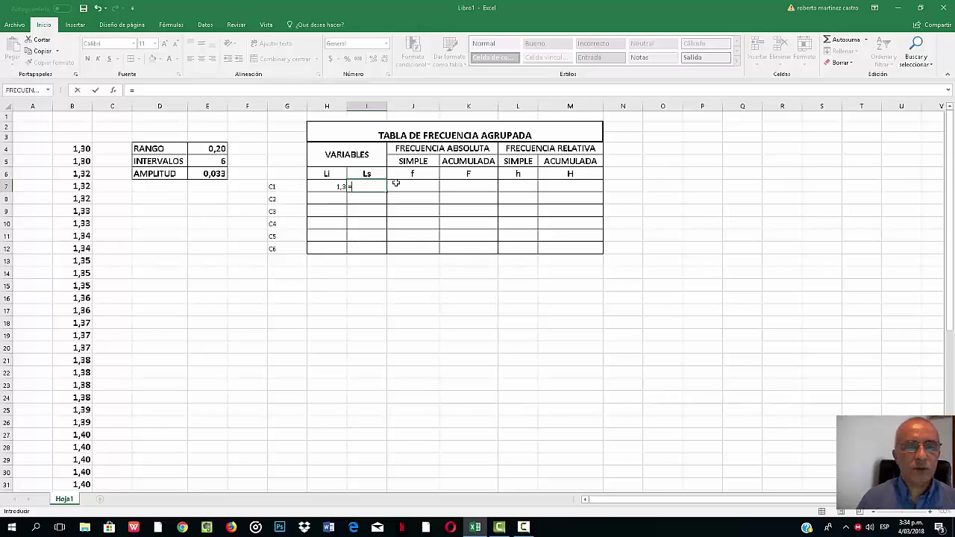
left_click(329, 186)
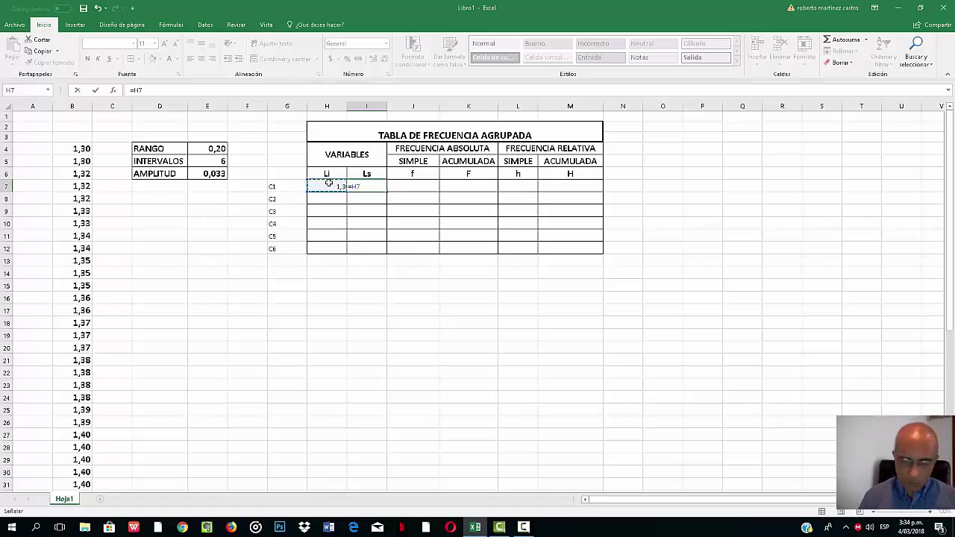
type("+")
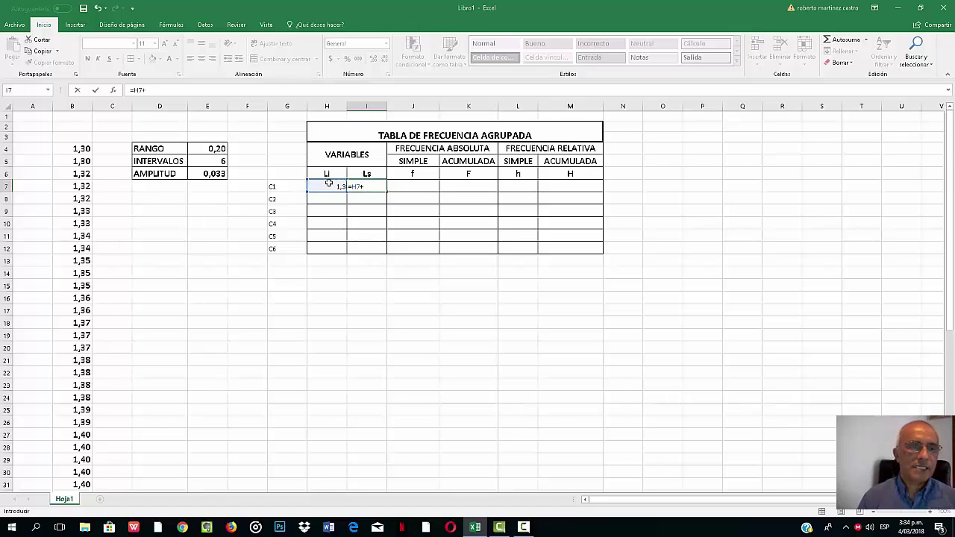
left_click(209, 173)
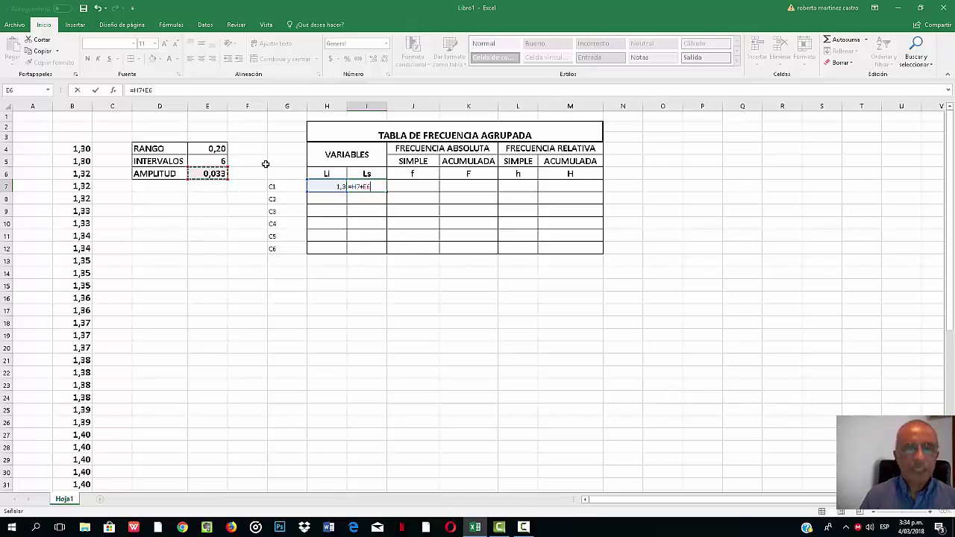
key("Return")
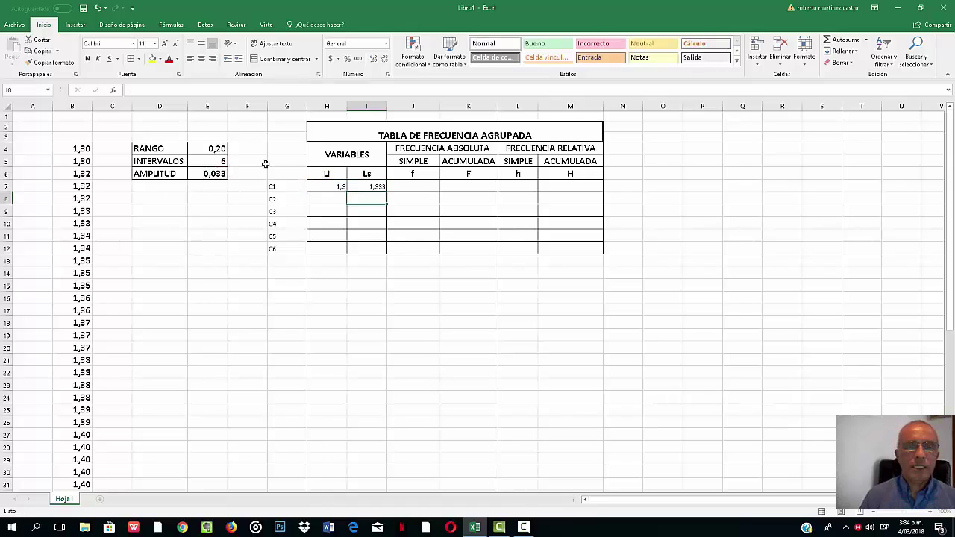
Set the lower limit (Li) of class C2 in H8 equal to the C1 upper limit with =I7
left_click(333, 199)
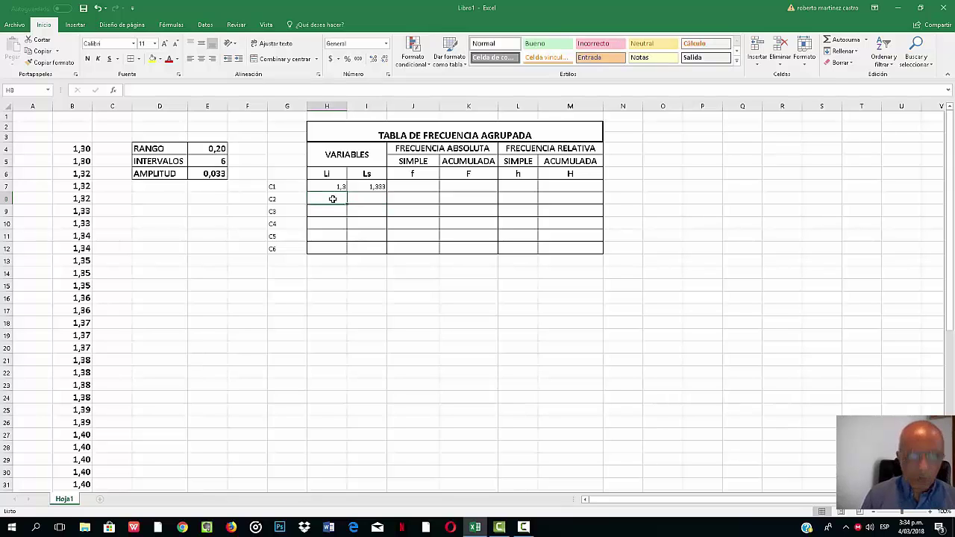
type("=")
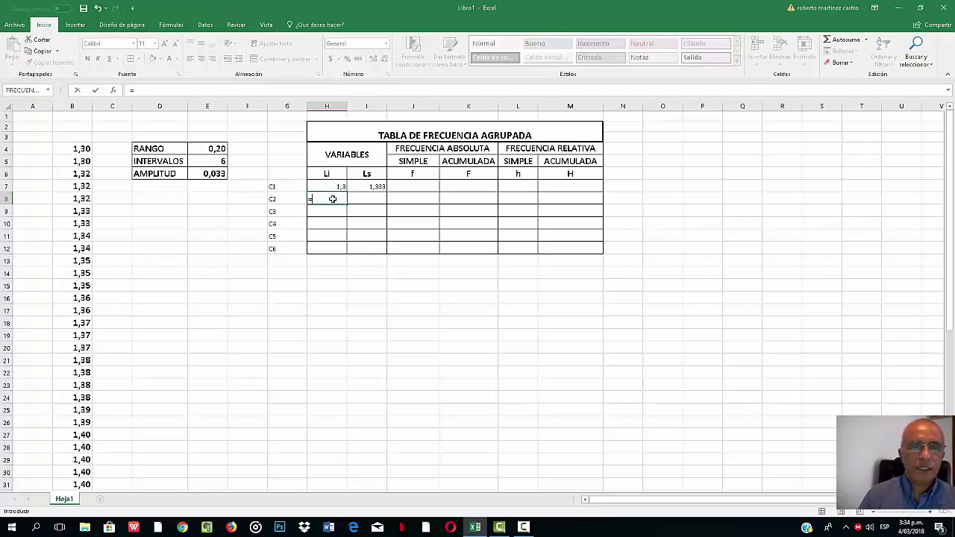
left_click(373, 185)
key("Return")
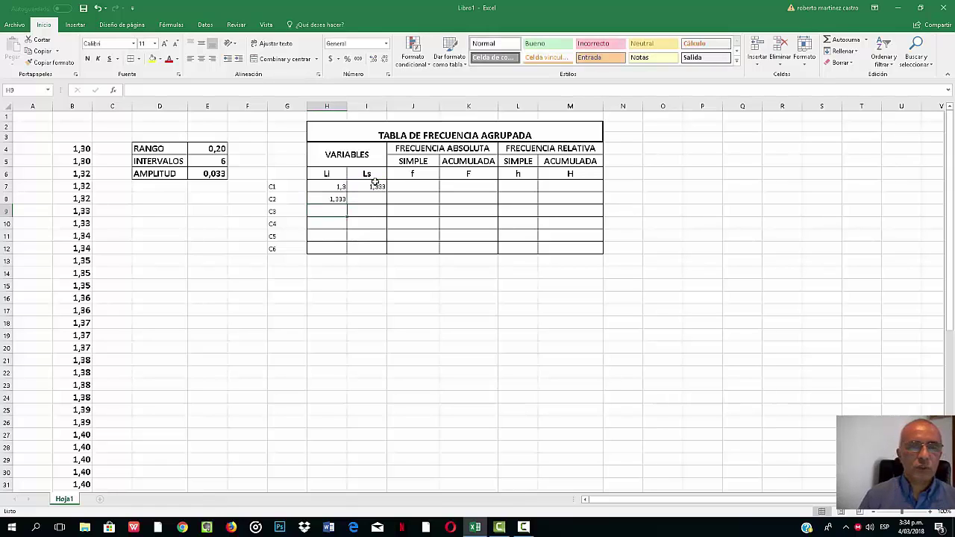
Calculate the C2 upper limit in I8 as =H8+$E$6 and fill H8:I8 down through row 12
left_click(366, 198)
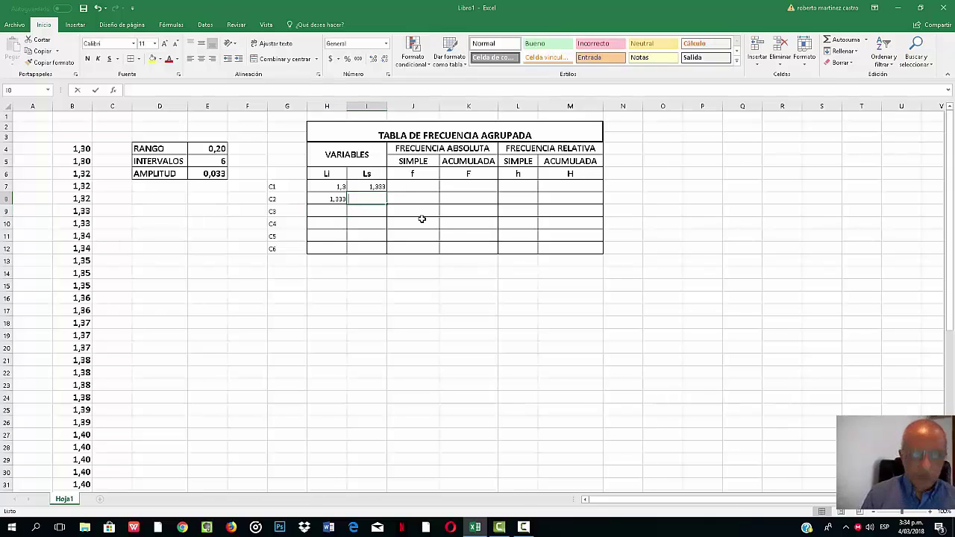
type("=")
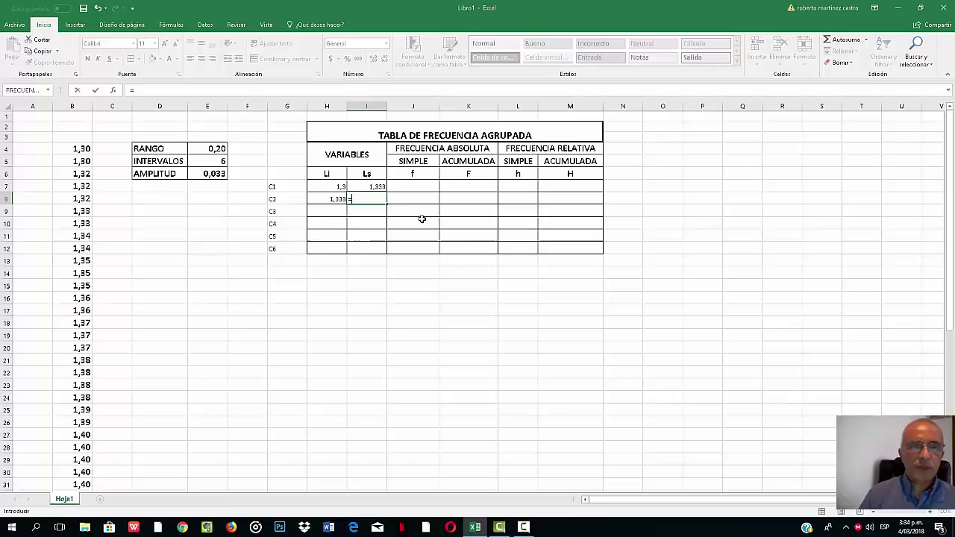
left_click(333, 199)
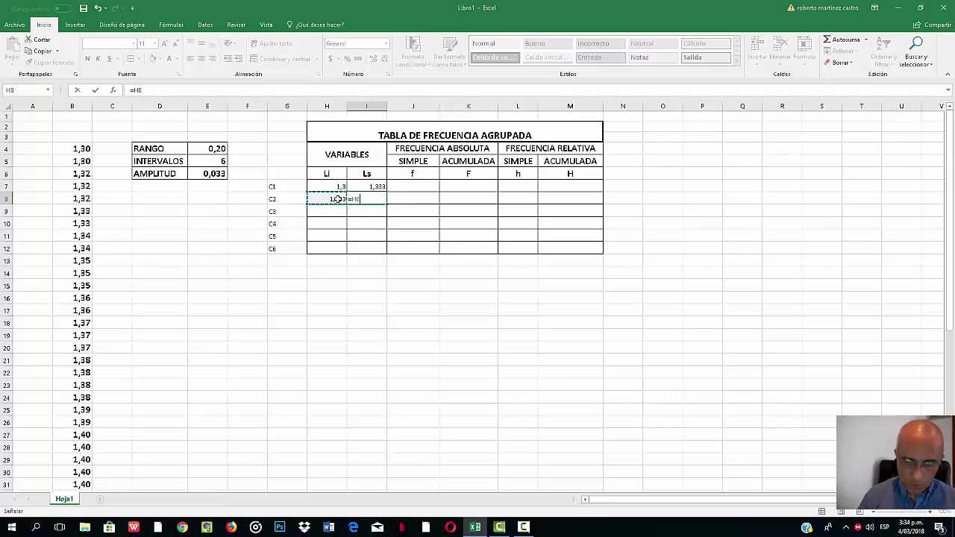
type("+")
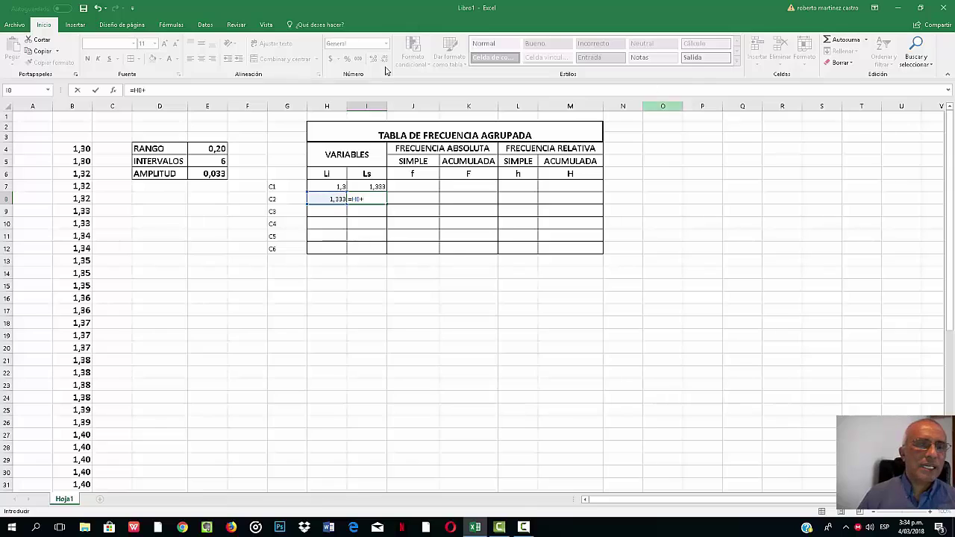
left_click(211, 174)
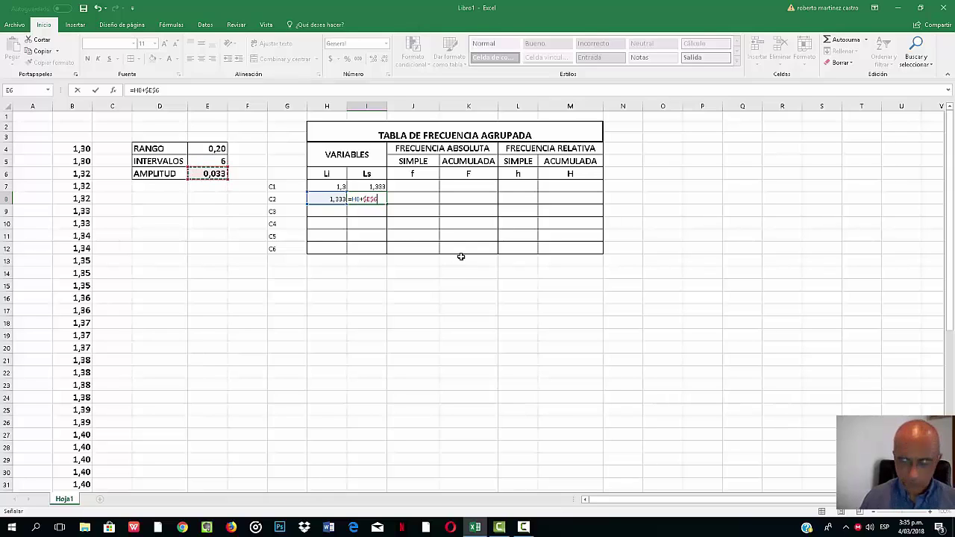
key("Return")
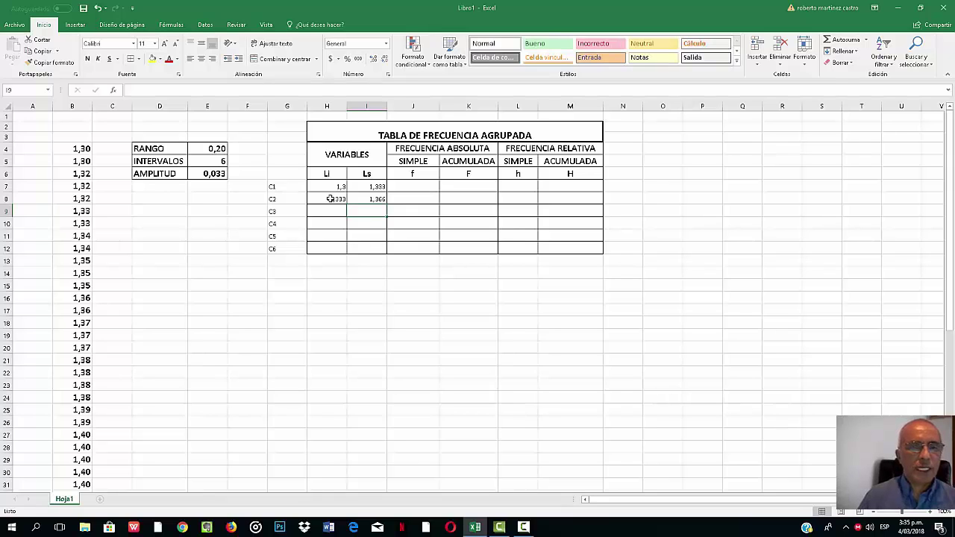
left_click_drag(330, 199, 359, 199)
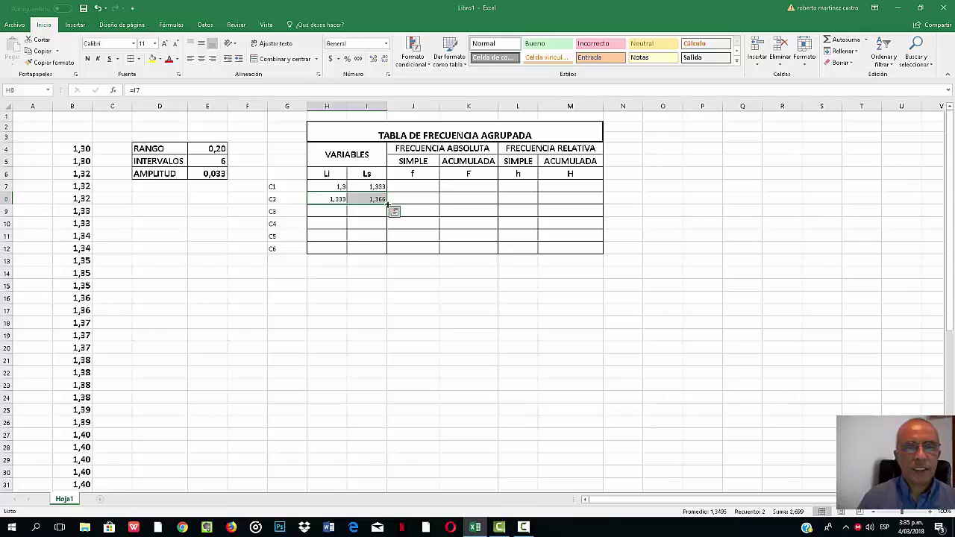
double_click(387, 206)
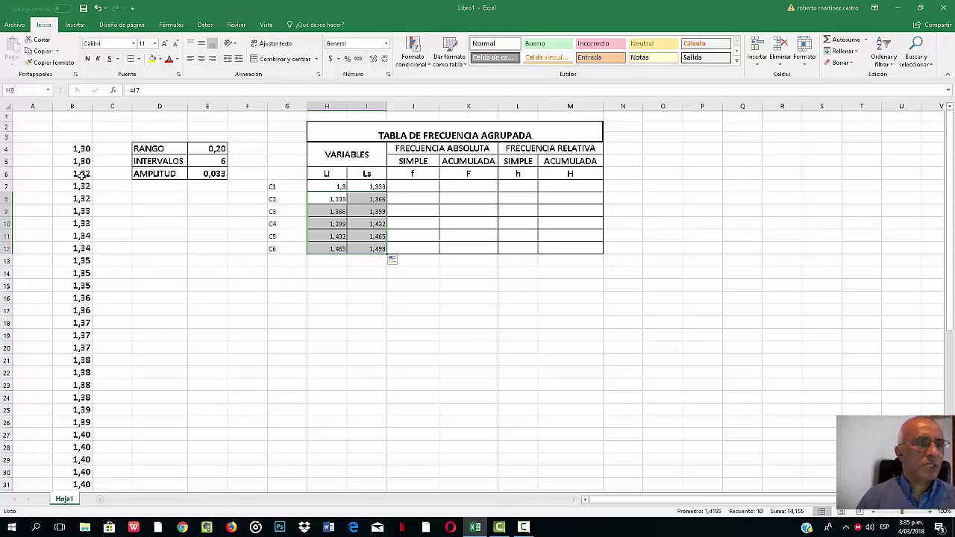
Copy the formatting of data cell B6 onto the class limits H7:I12 and reapply all borders to that range
left_click(82, 173)
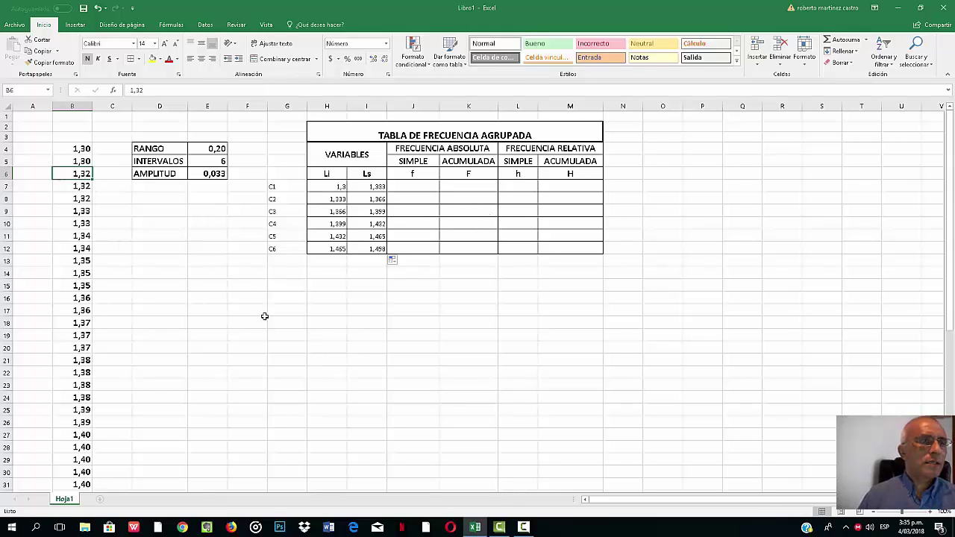
left_click(45, 64)
left_click_drag(321, 186, 378, 249)
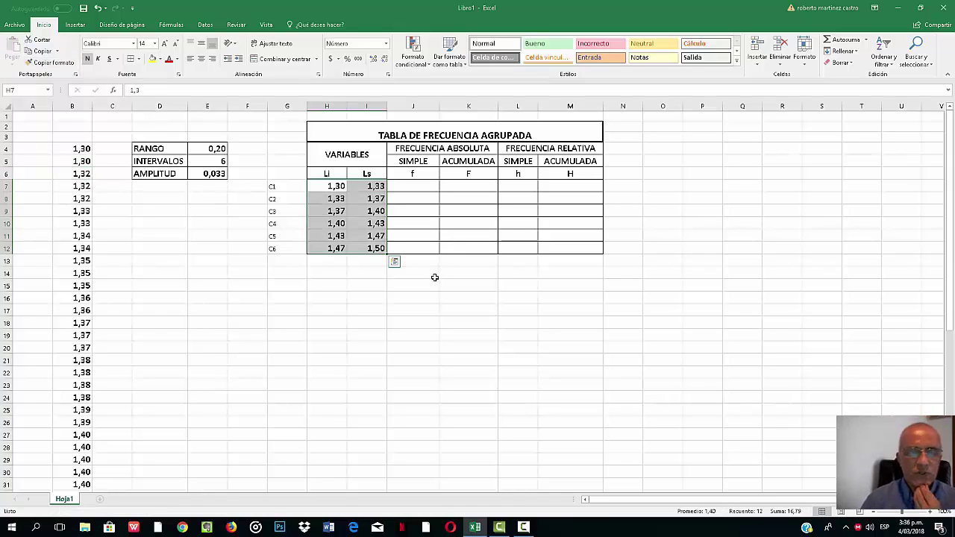
left_click(489, 301)
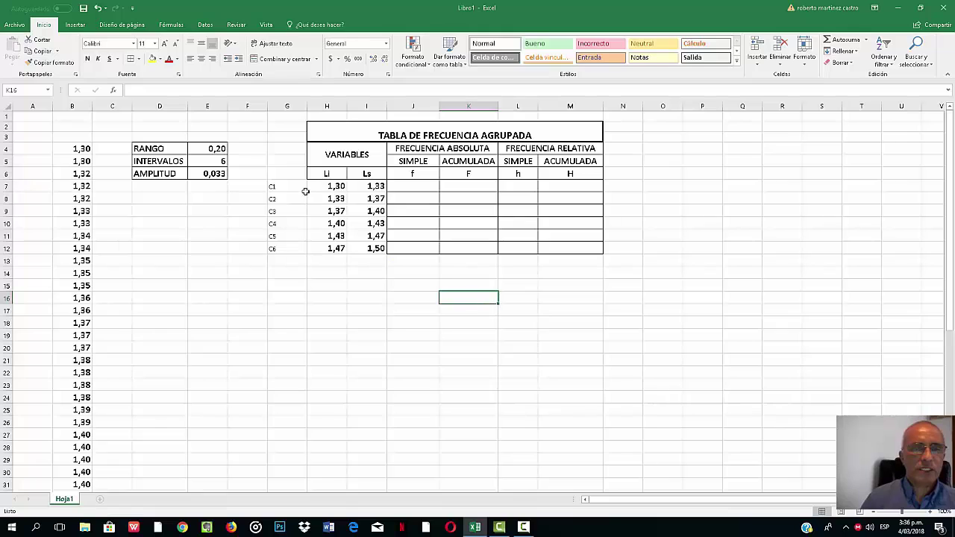
left_click_drag(321, 185, 377, 248)
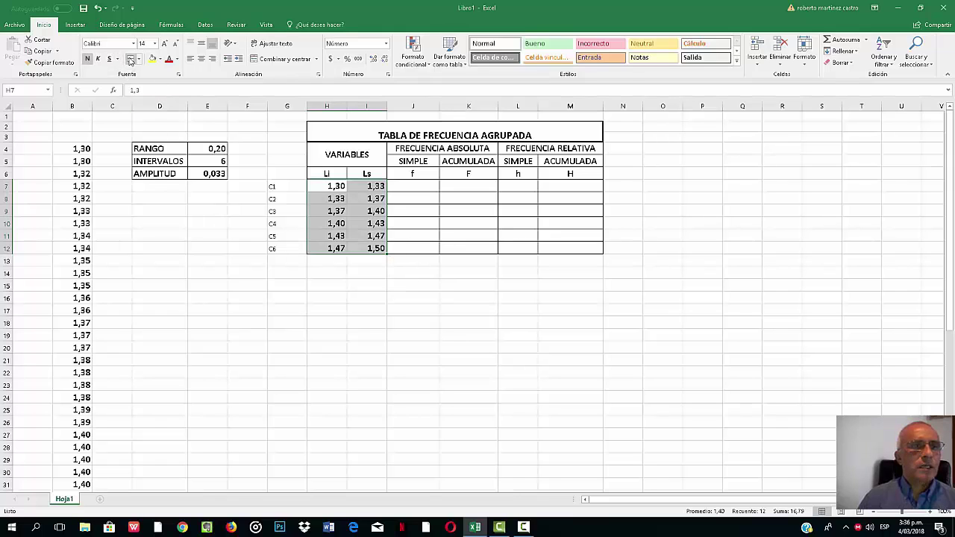
left_click(466, 335)
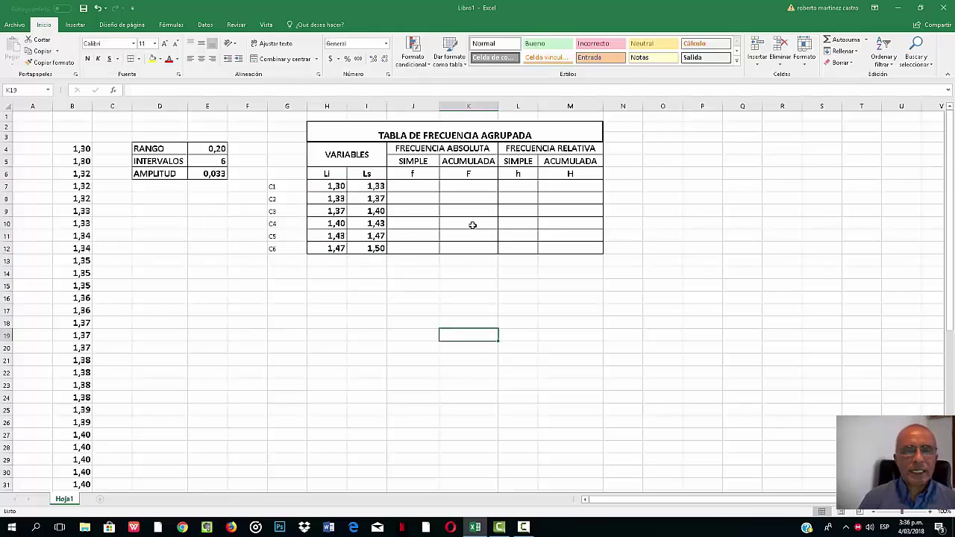
Insert the FRECUENCIA function from the Estadísticas category into the simple absolute frequency range J7:J12
left_click_drag(411, 185, 415, 245)
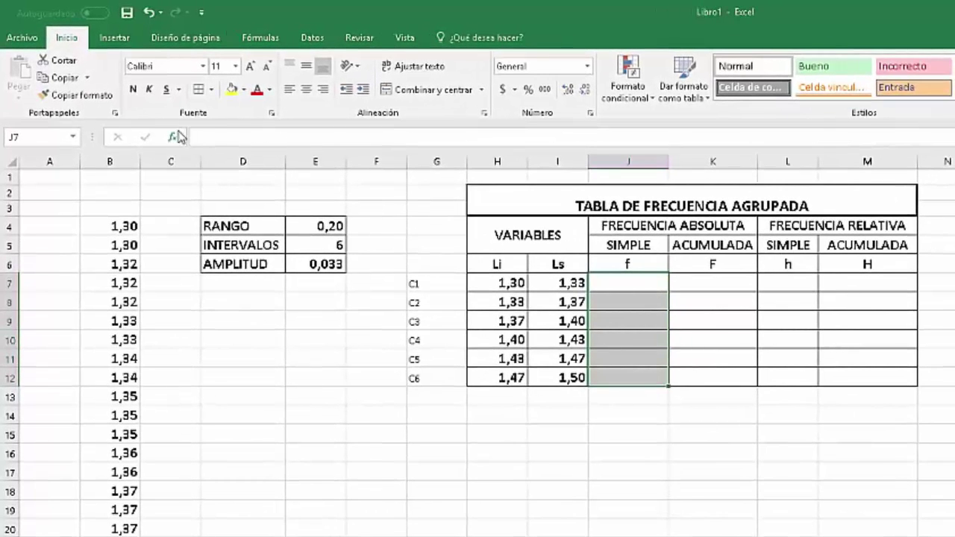
left_click(174, 139)
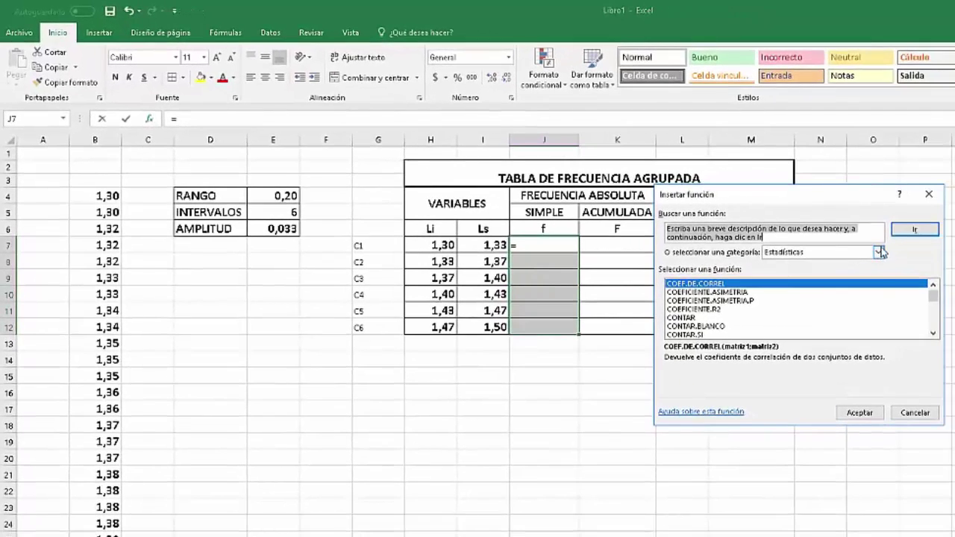
left_click(888, 255)
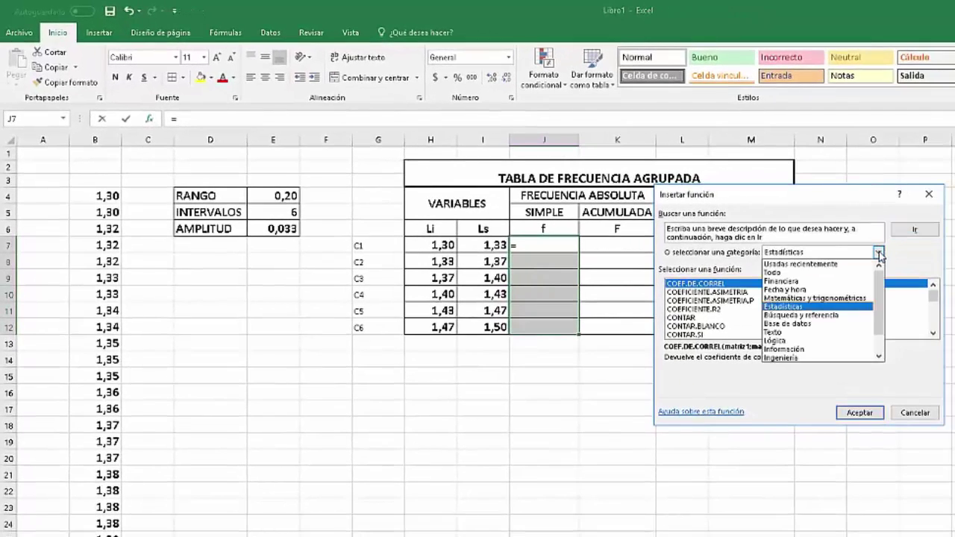
left_click(827, 264)
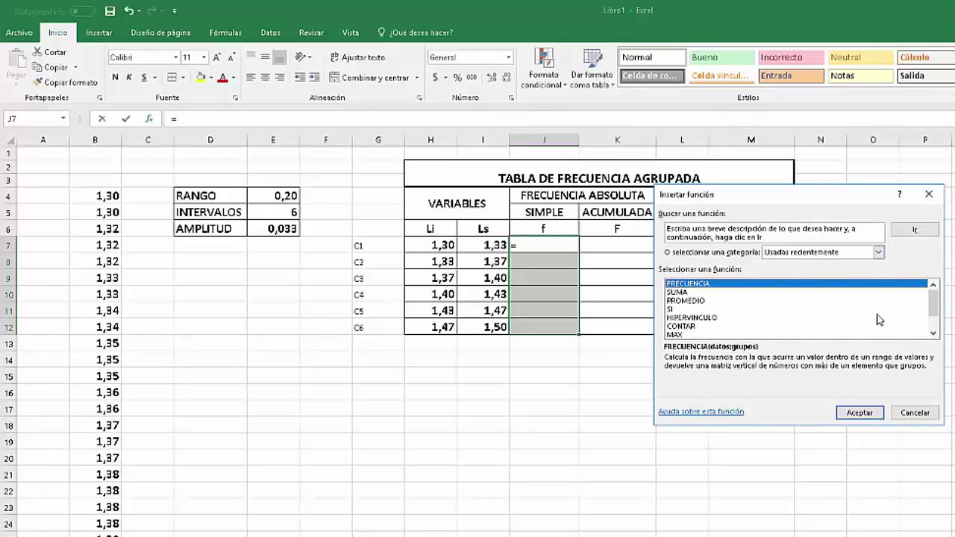
left_click(879, 254)
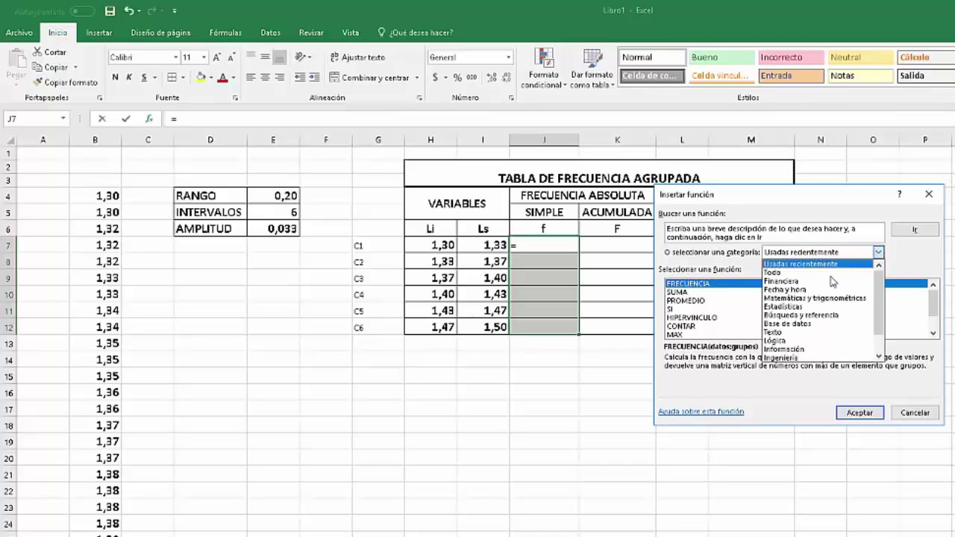
left_click(802, 307)
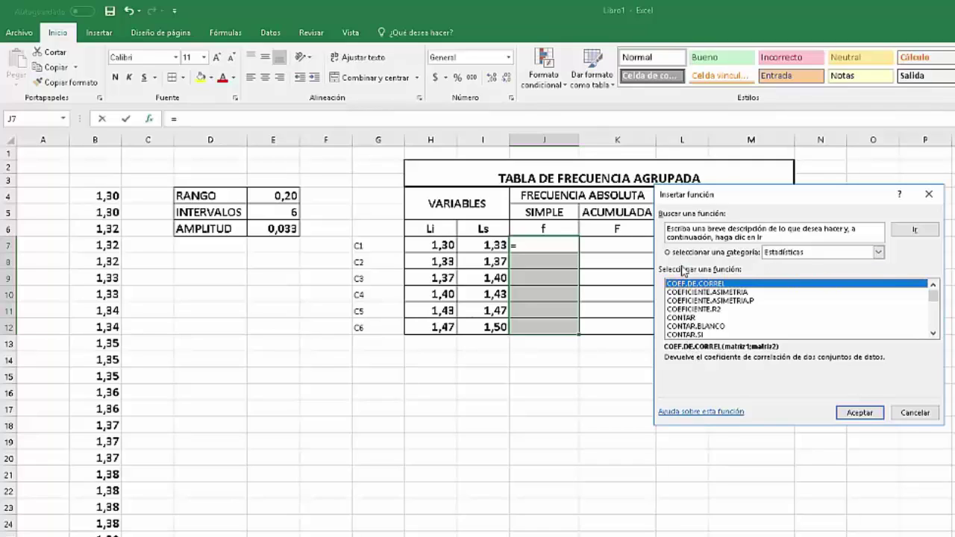
left_click(809, 318)
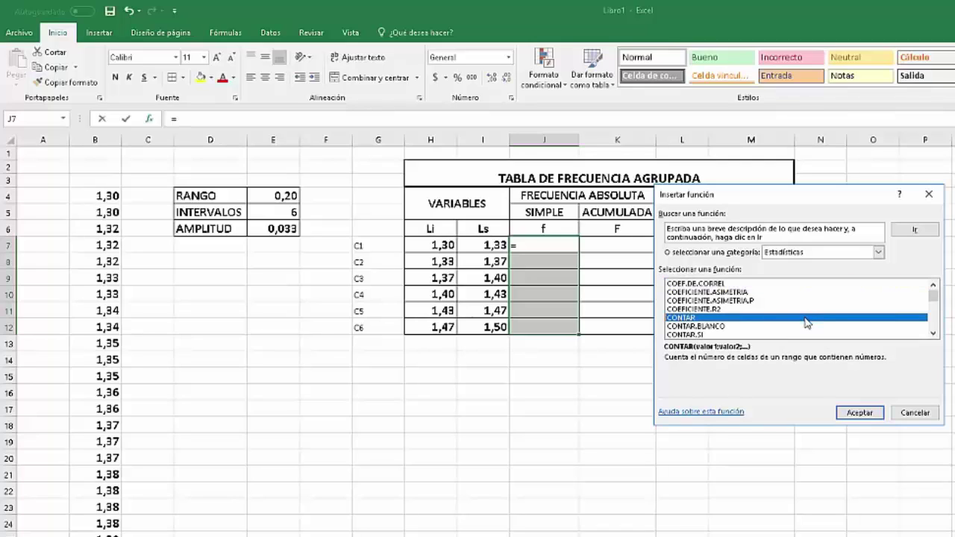
key("f")
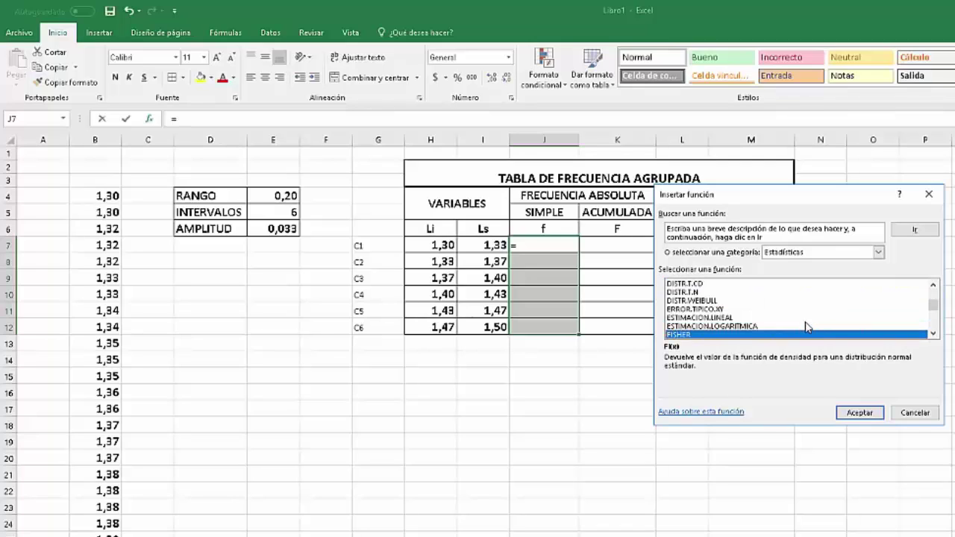
key("Down")
key("Down")
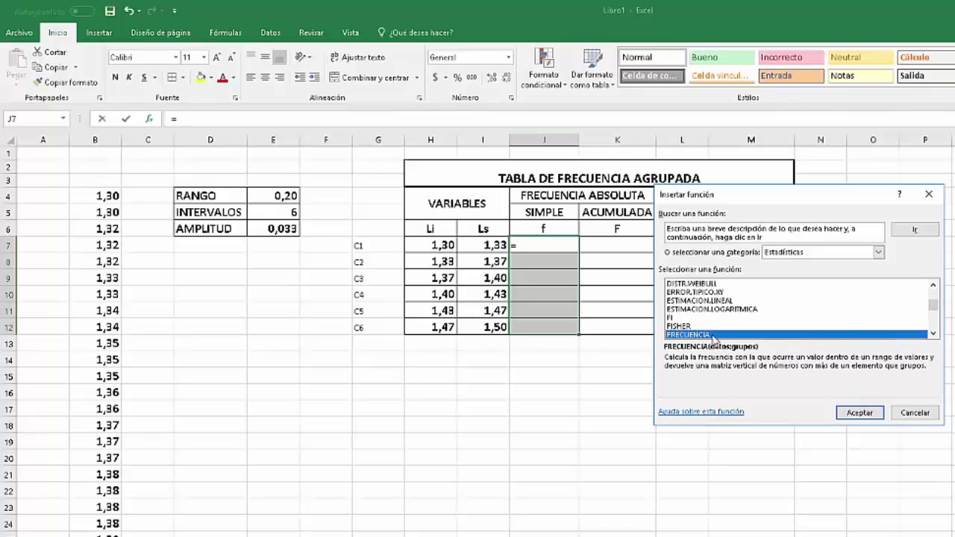
left_click(859, 415)
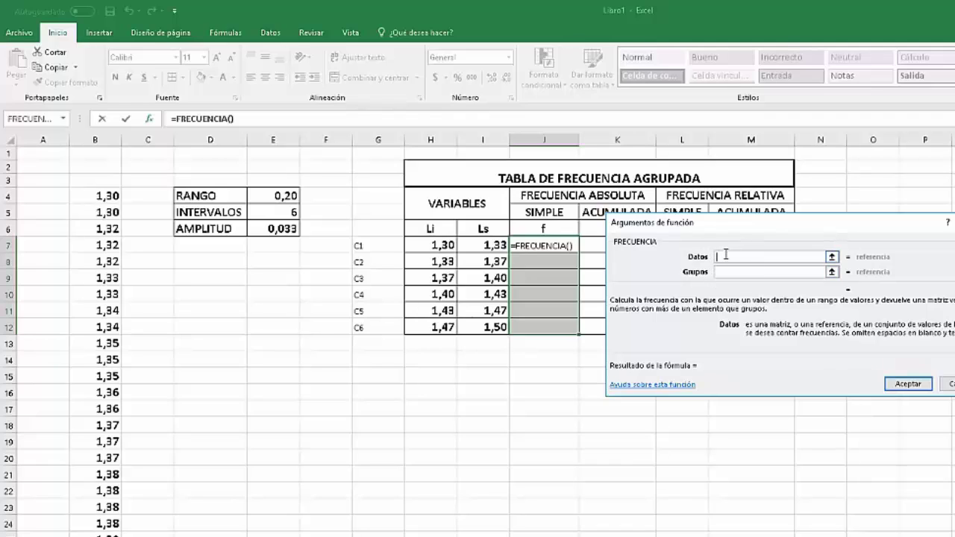
Set the FRECUENCIA data range to B4:B50 and the groups to I7:I11, entering it as an array formula across J7:J12
left_click(96, 196)
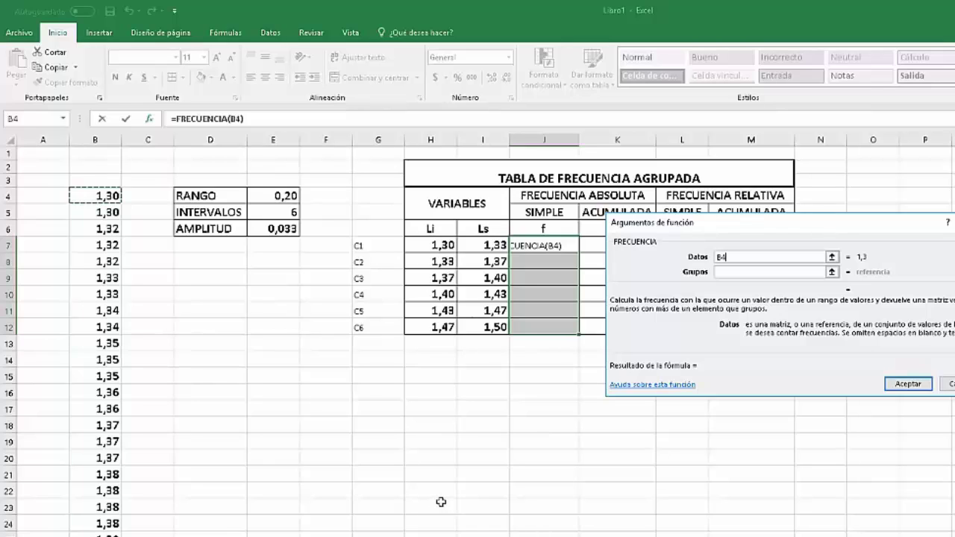
key("ctrl+shift+Down")
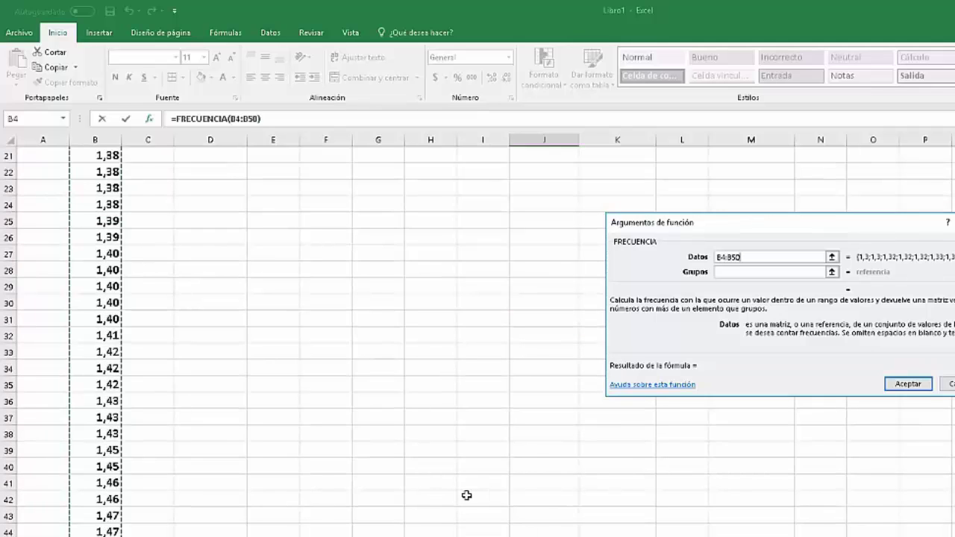
left_click(724, 274)
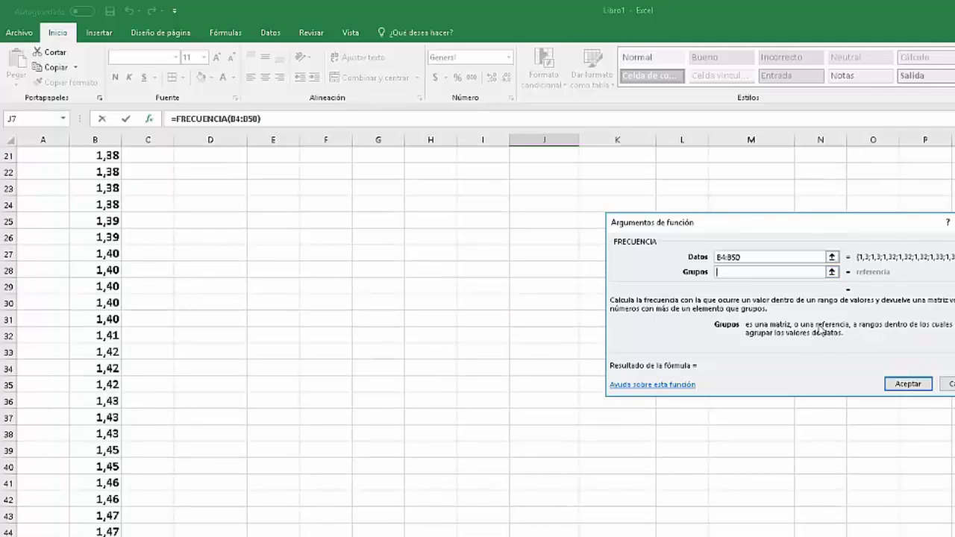
scroll(299, 336, "up", 5)
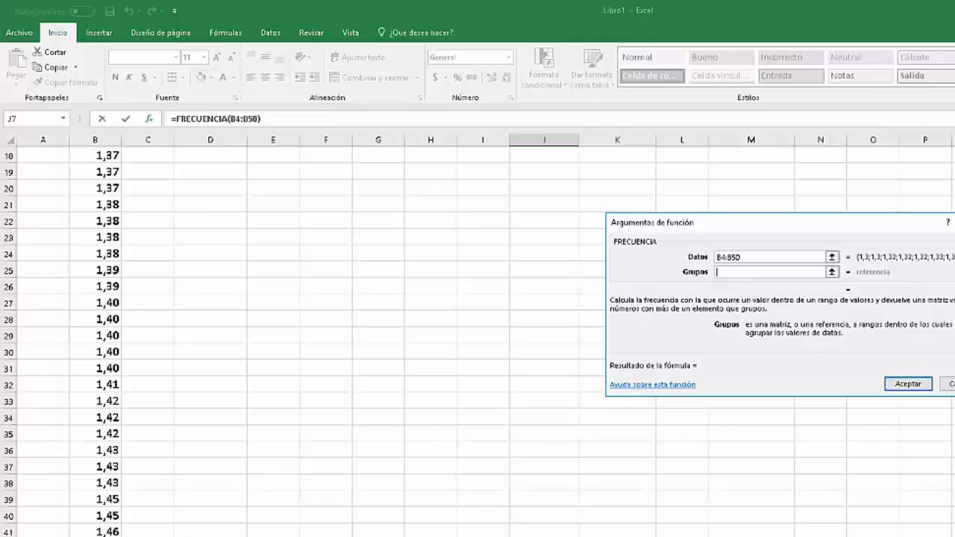
scroll(298, 336, "up", 2)
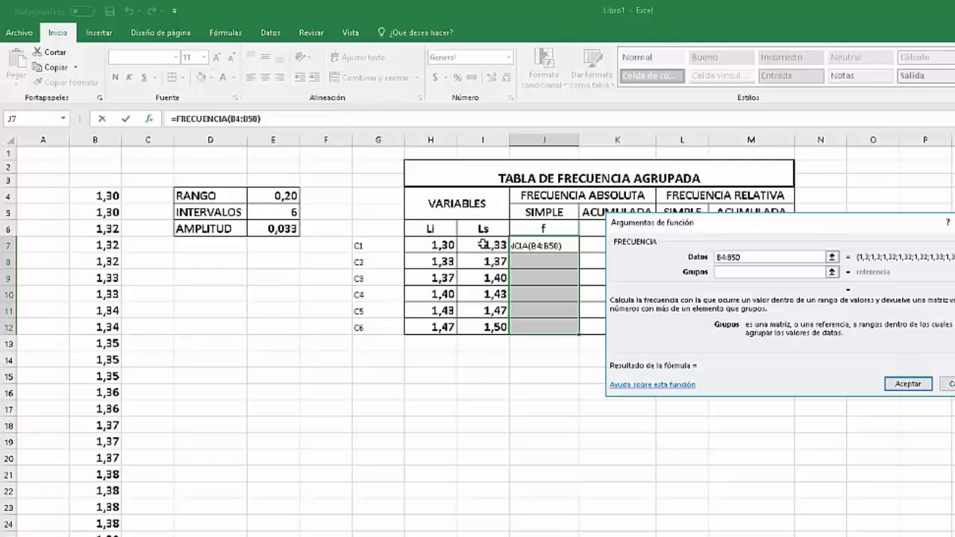
left_click_drag(483, 244, 486, 310)
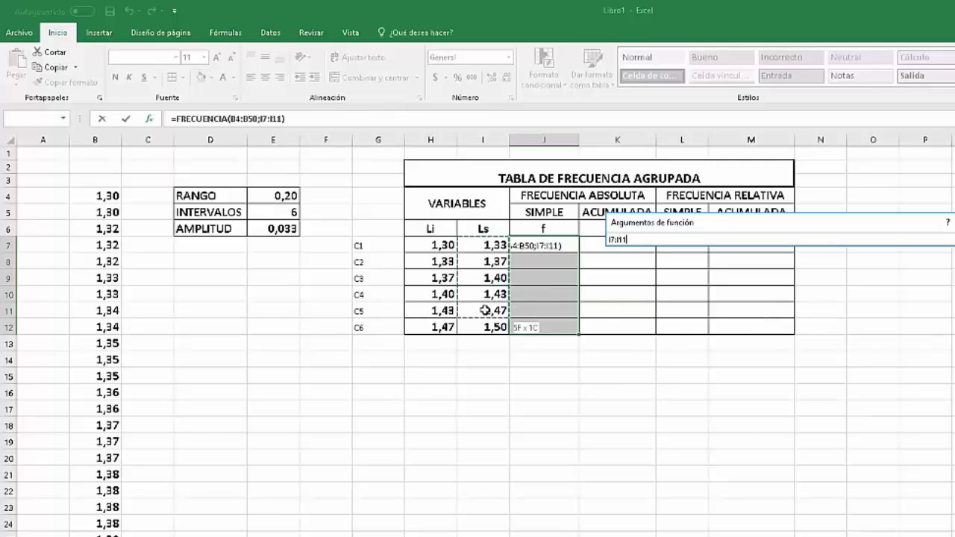
left_click_drag(485, 311, 485, 310)
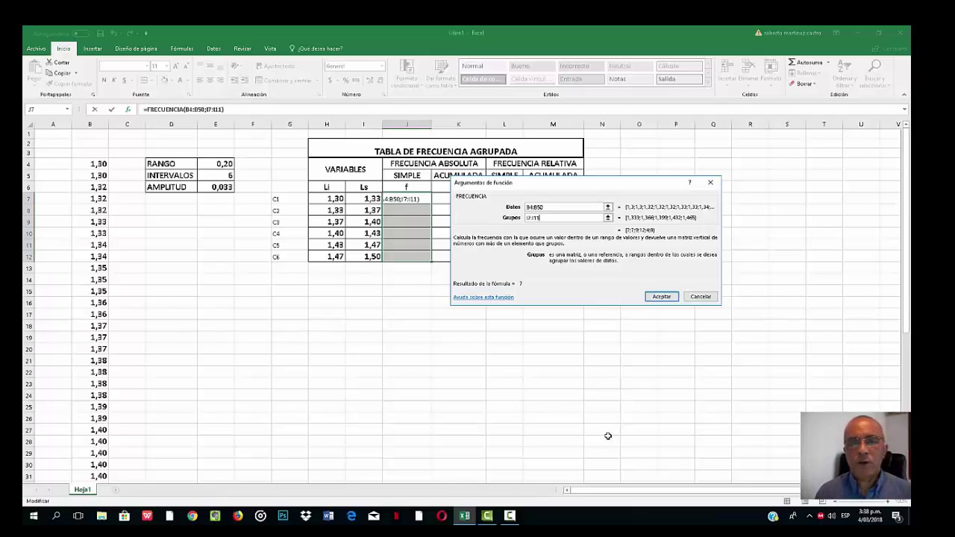
key("ctrl+shift+Return")
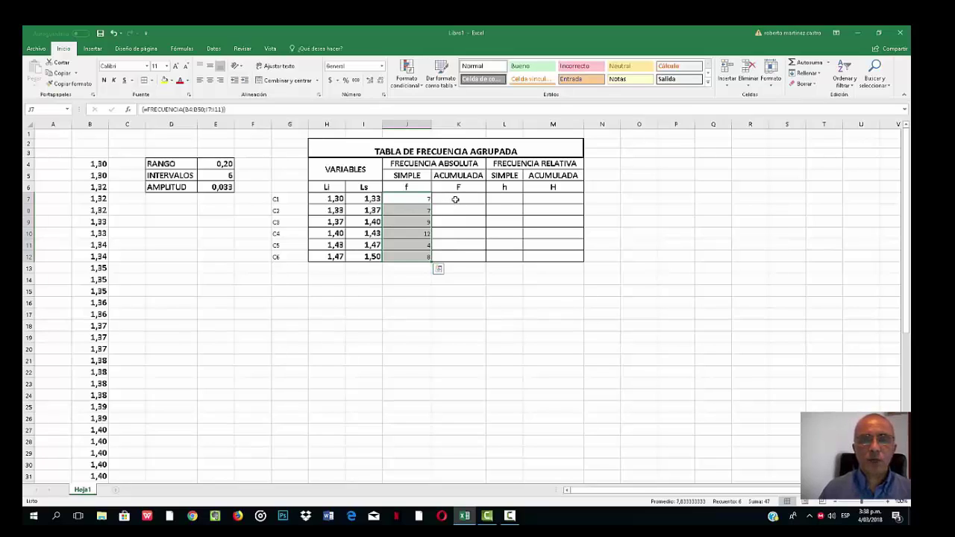
Set the first cumulative absolute frequency in K7 equal to the C1 simple frequency with =J7
left_click(455, 199)
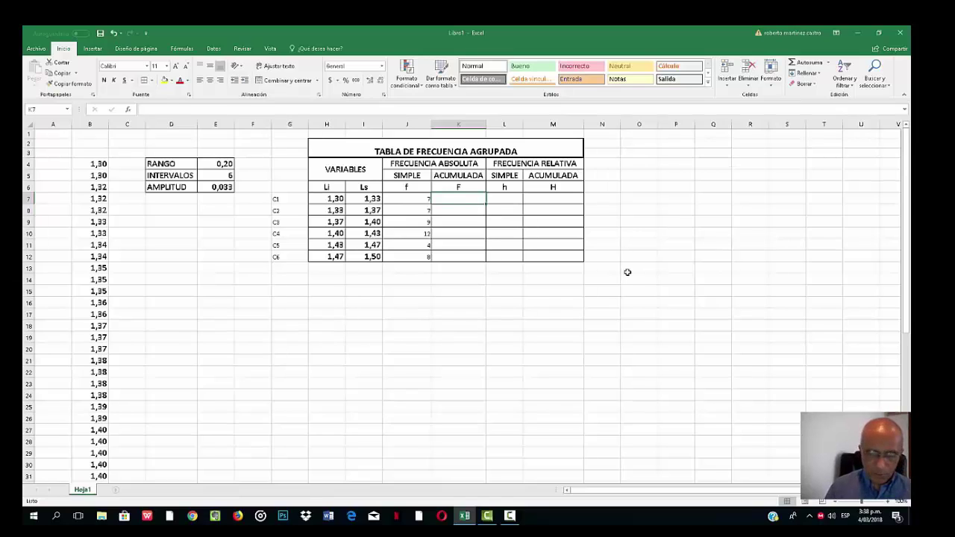
type("=")
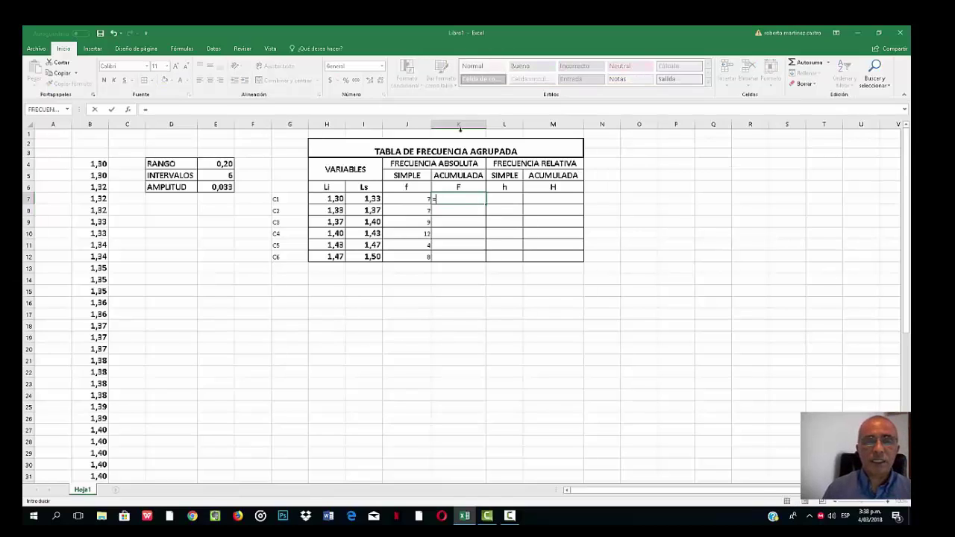
left_click(404, 199)
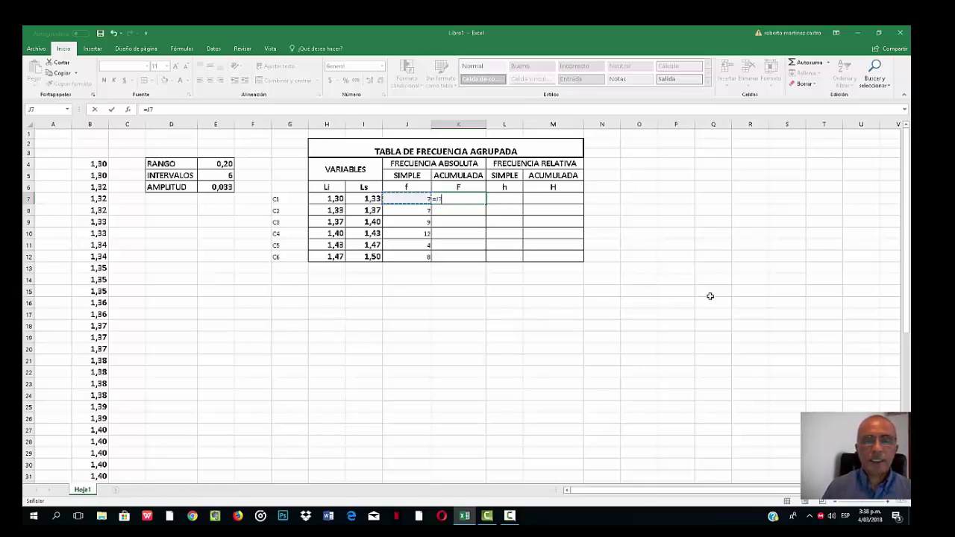
key("Return")
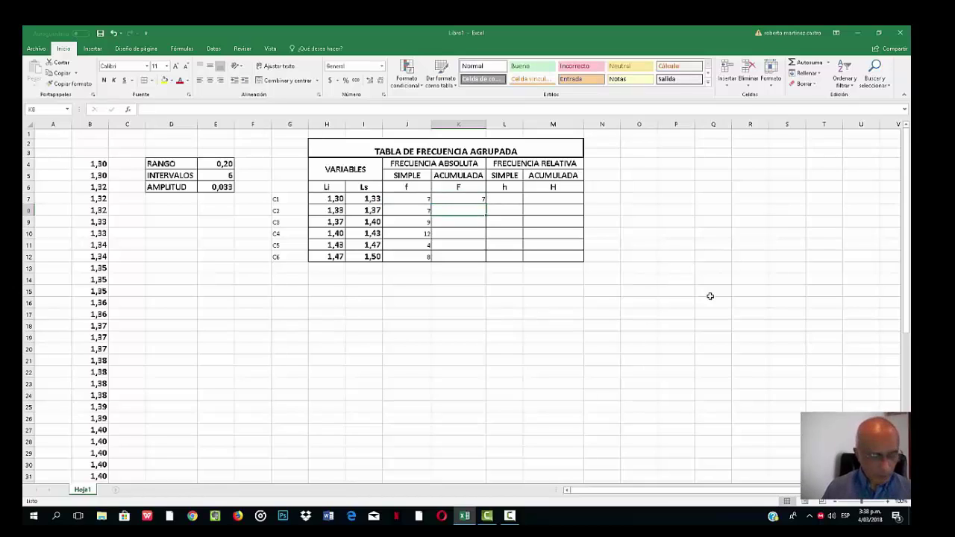
Calculate the C2 cumulative absolute frequency in K8 as =K7+J8 and fill it down through K12
type("=")
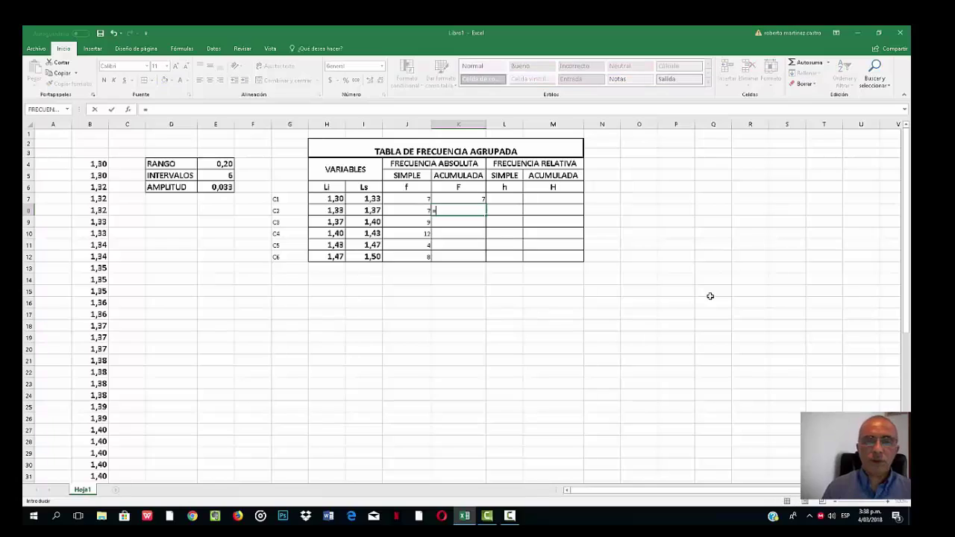
left_click(470, 198)
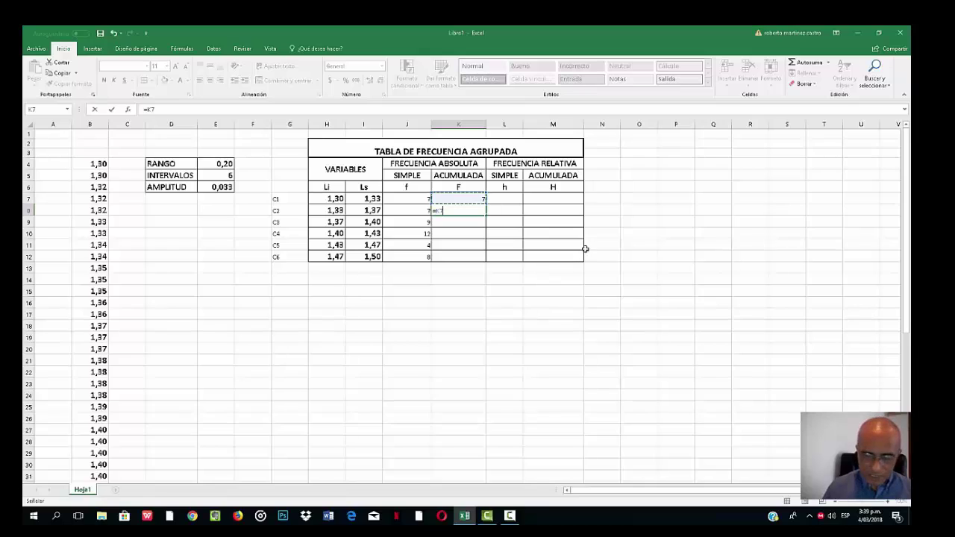
type("+")
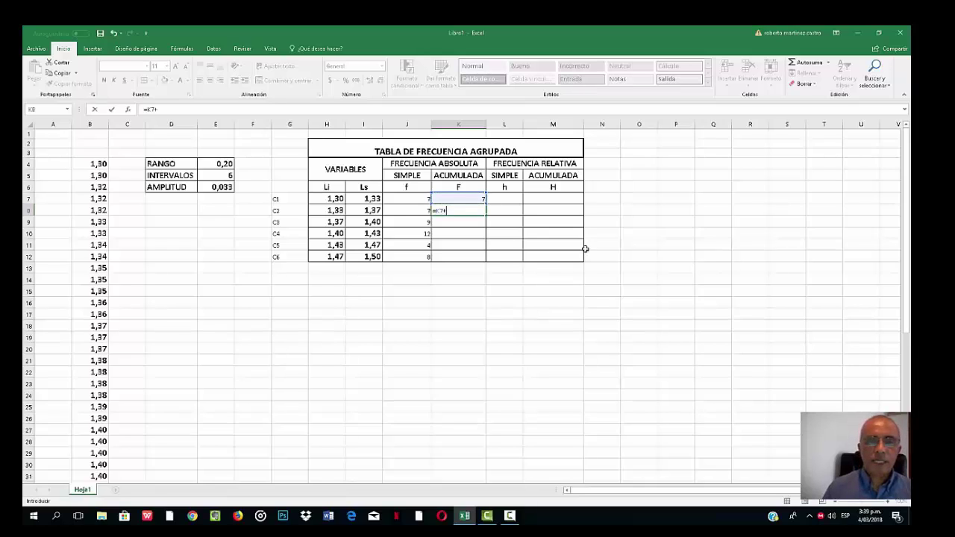
left_click(411, 209)
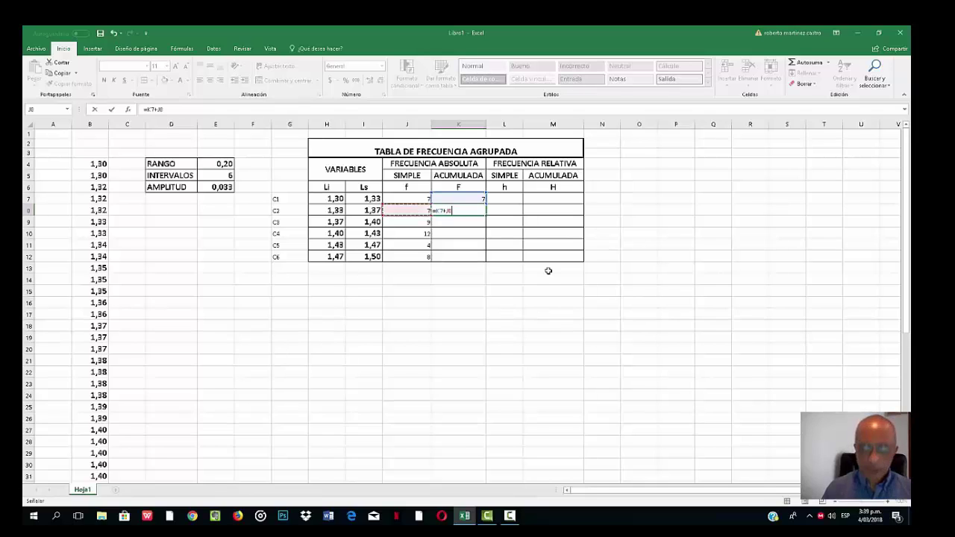
key("Return")
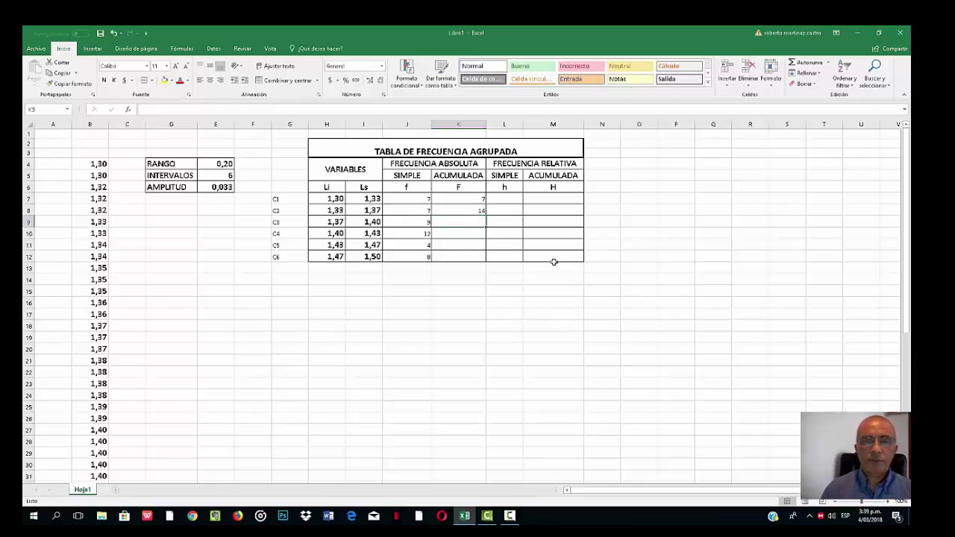
left_click(460, 209)
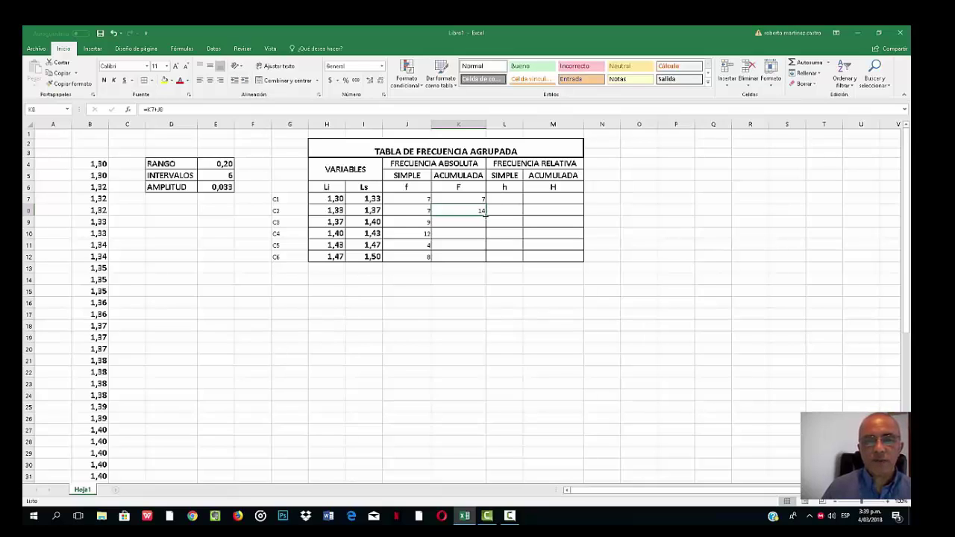
left_click_drag(486, 215, 484, 258)
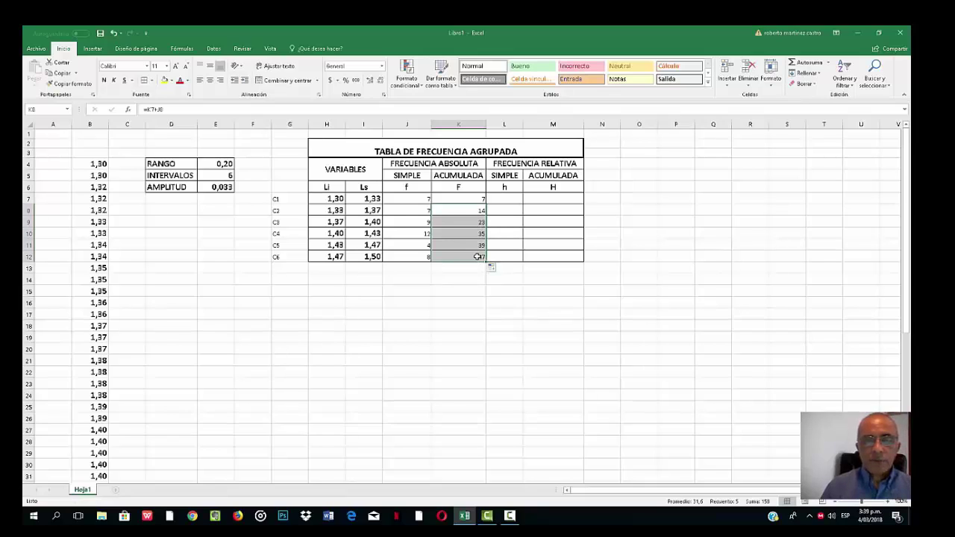
left_click(465, 256)
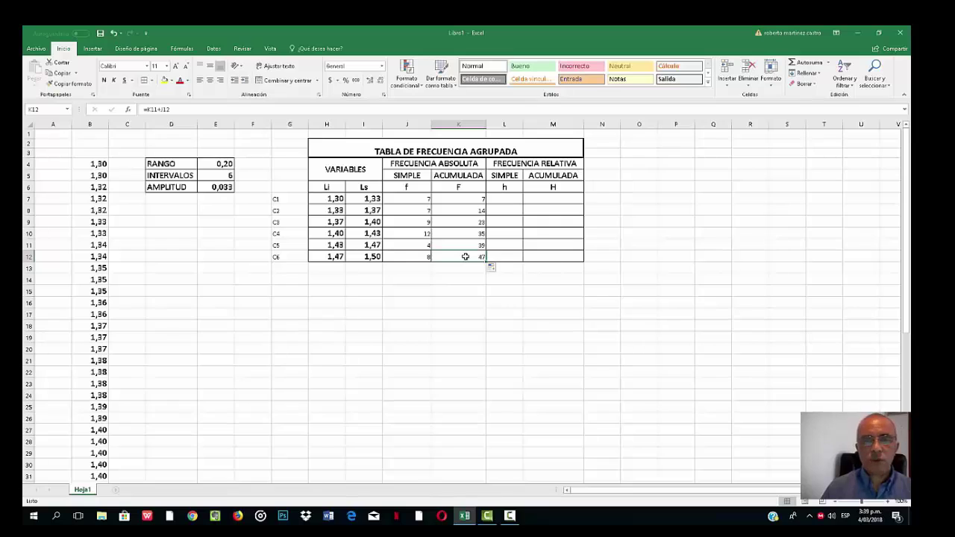
Make the frequency cells J7:M12 bold and increase their font size to 14
left_click_drag(412, 200, 548, 256)
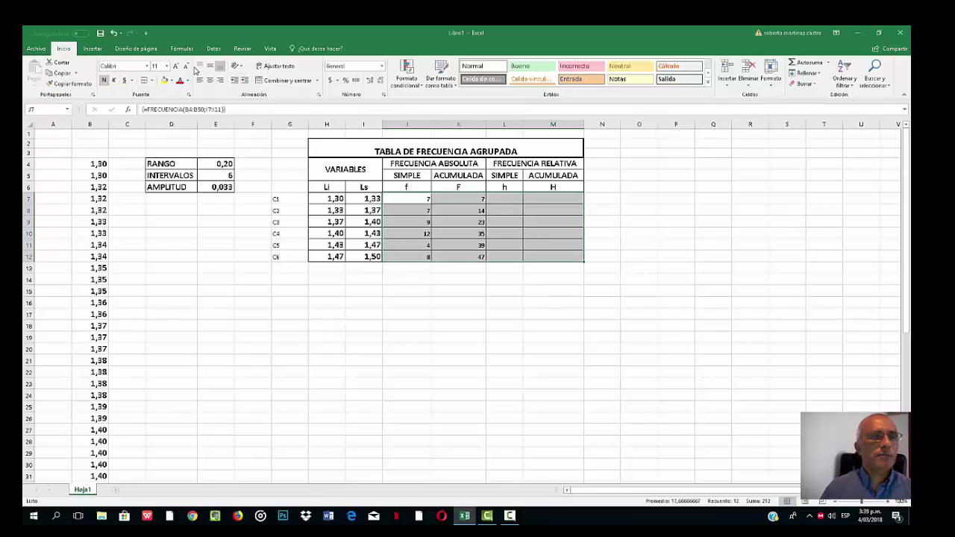
left_click(176, 66)
left_click(176, 66)
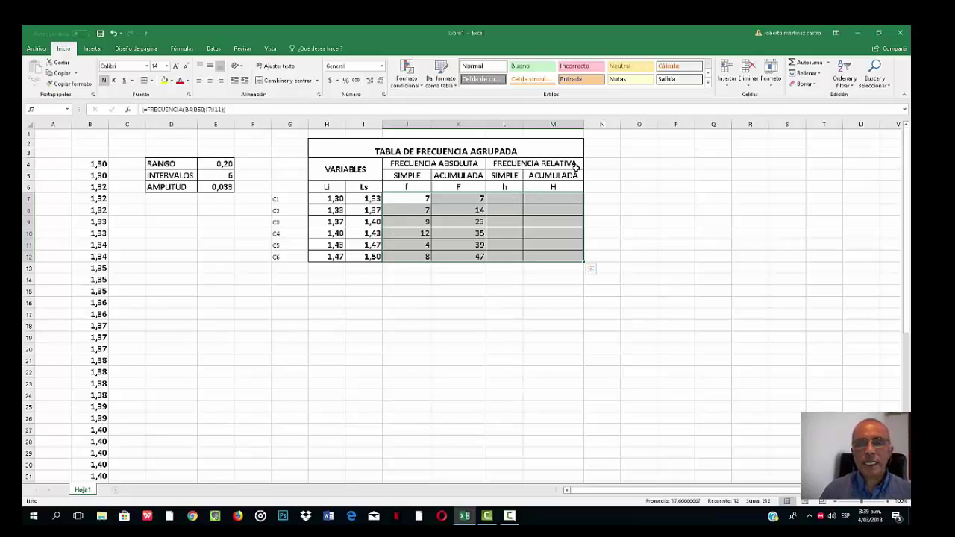
Calculate the simple relative frequency in L7 as =J7/$K$12 and fill it down through L12
left_click(505, 198)
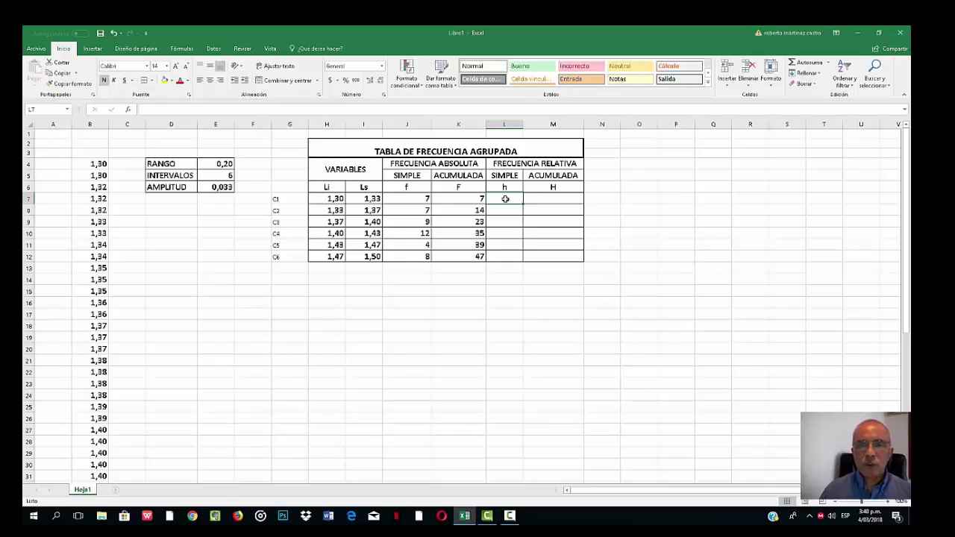
left_click_drag(505, 199, 545, 253)
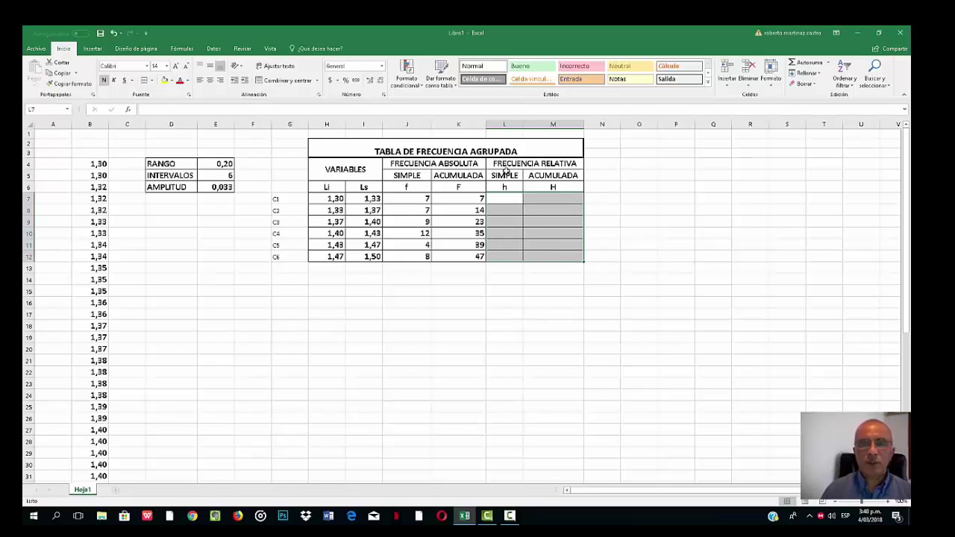
left_click(507, 198)
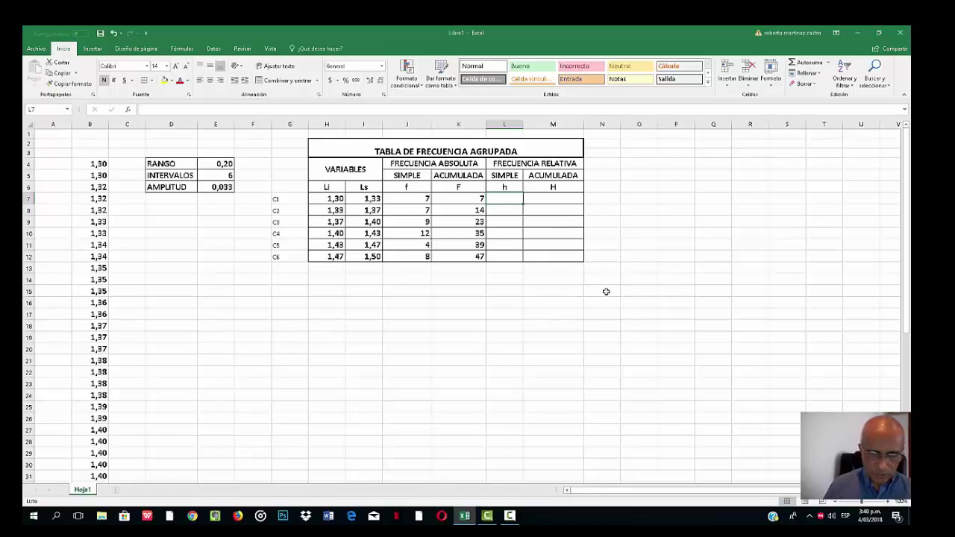
type("=")
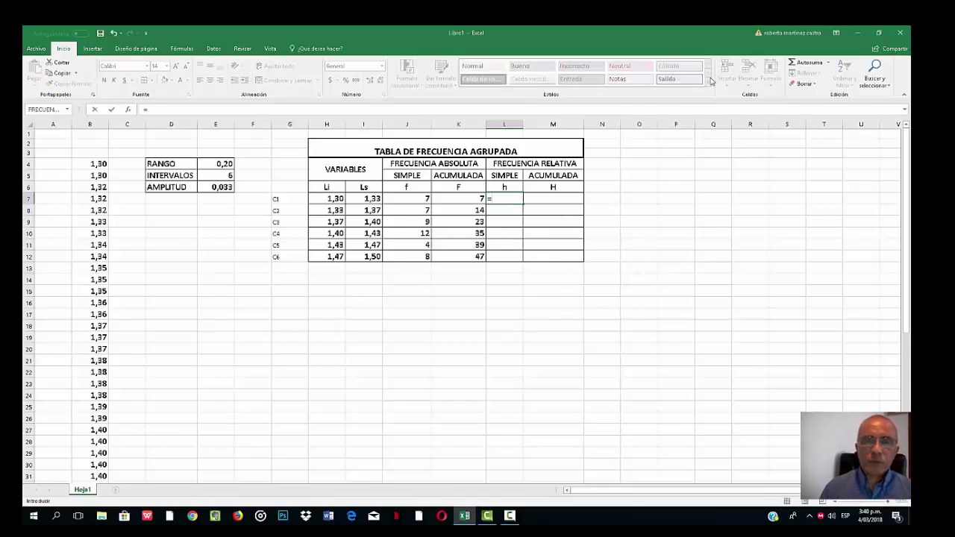
left_click(417, 199)
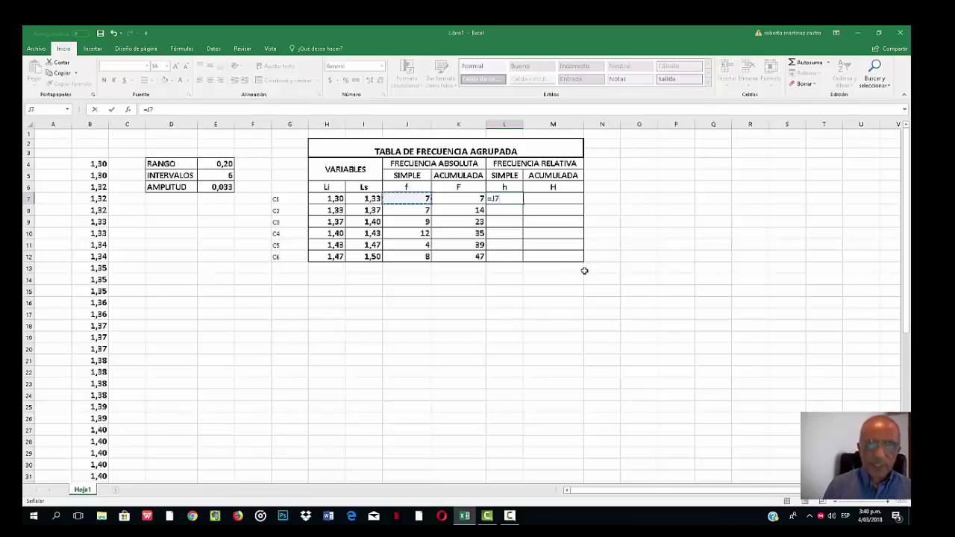
type("/")
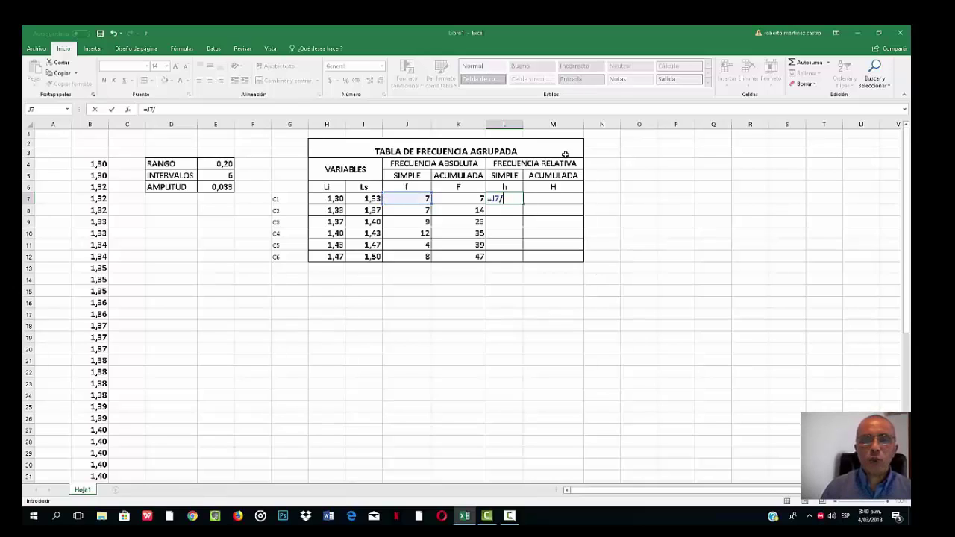
left_click(471, 258)
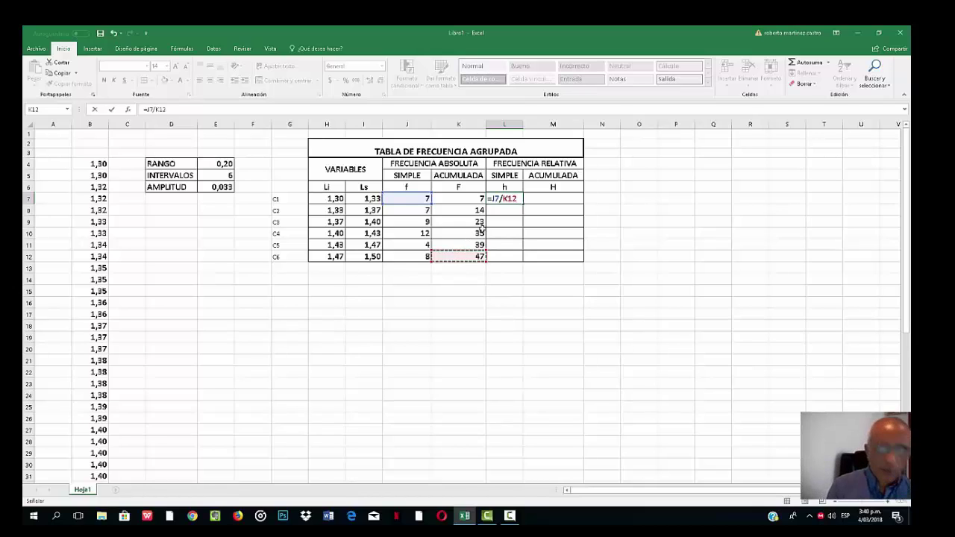
key("F4")
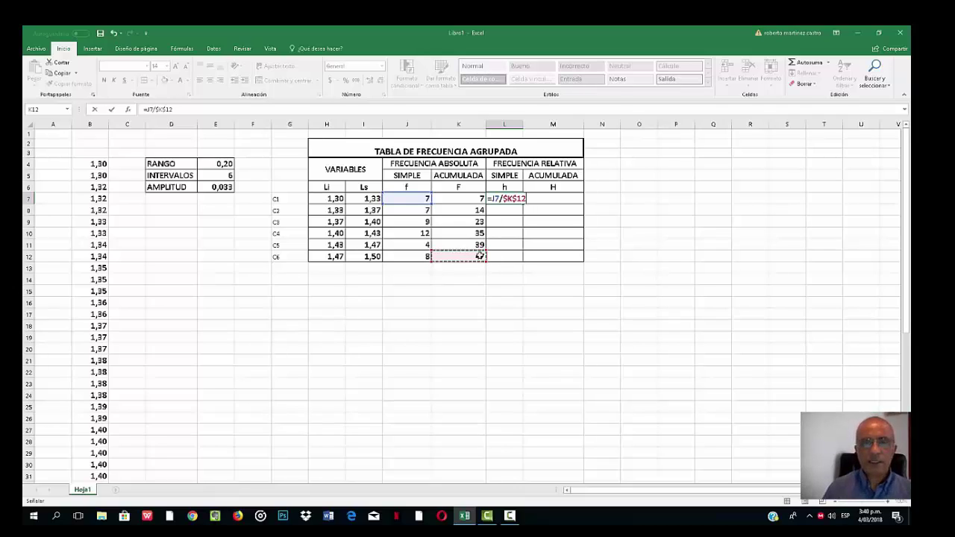
key("Return")
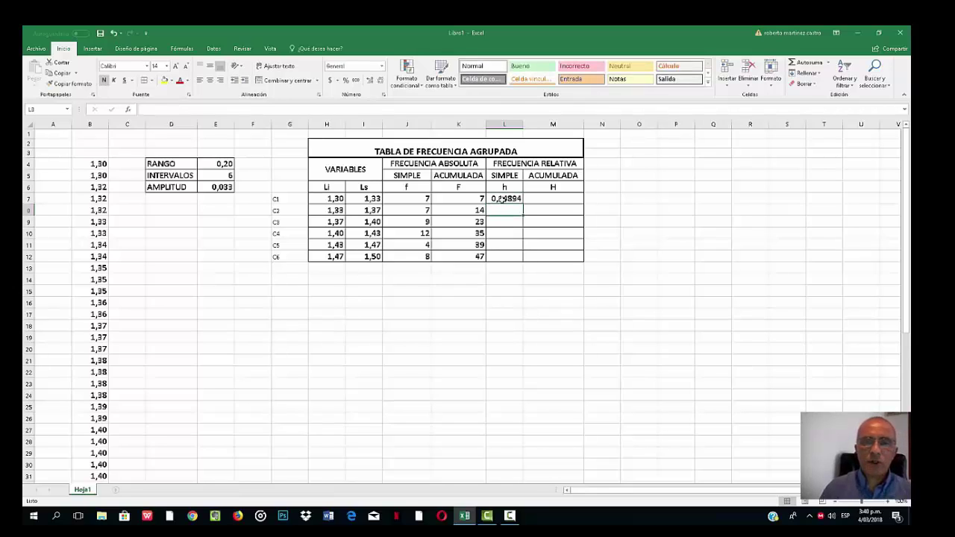
left_click(501, 199)
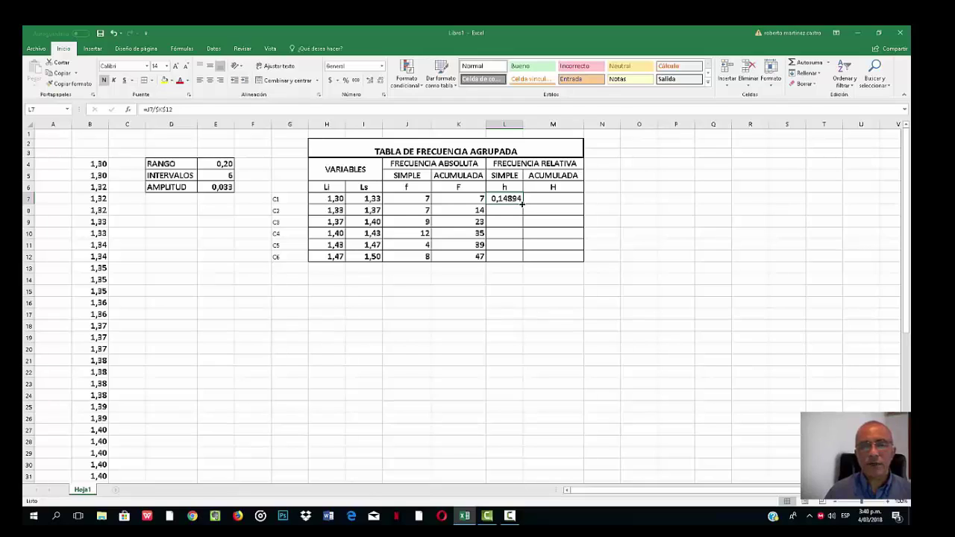
double_click(523, 204)
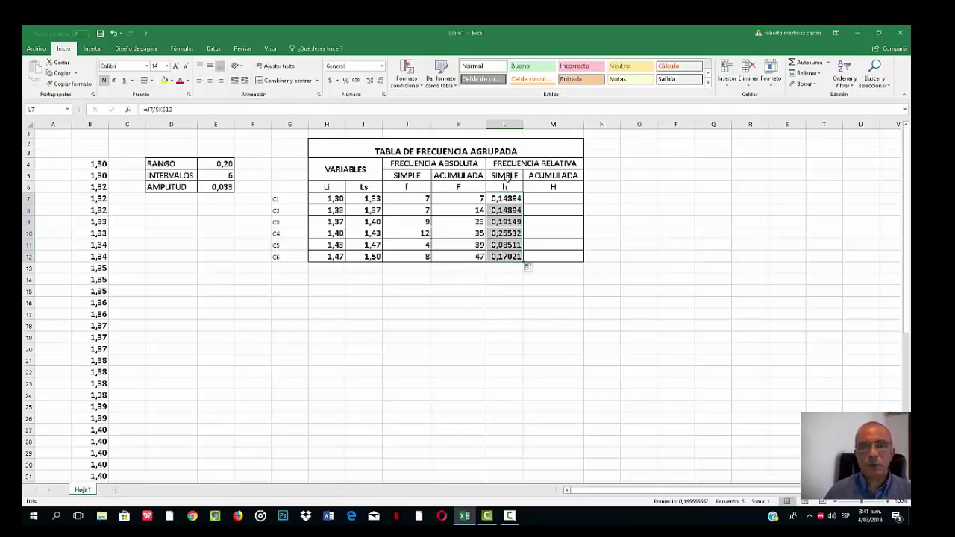
Format the simple relative frequencies in L7:L12 as percentages with two decimal places
left_click(346, 81)
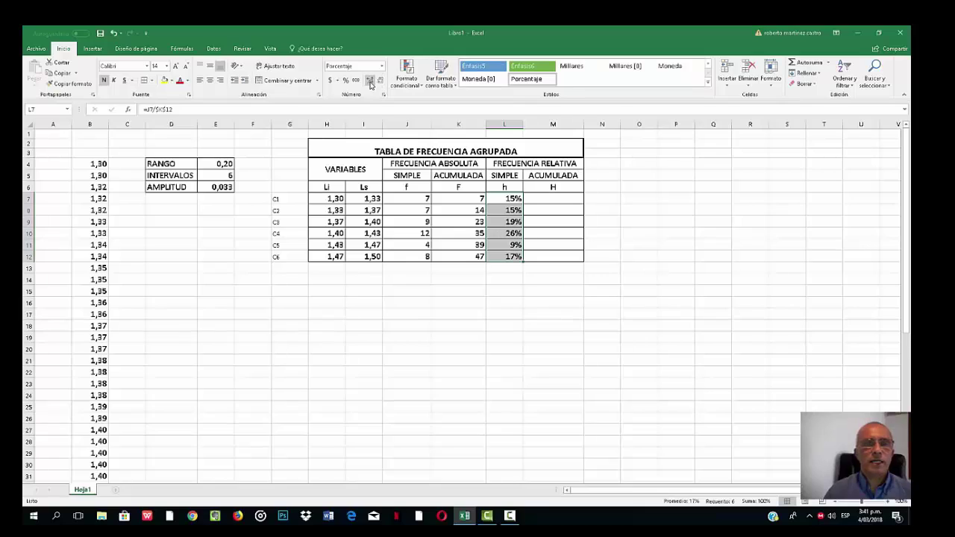
left_click(369, 80)
left_click(369, 81)
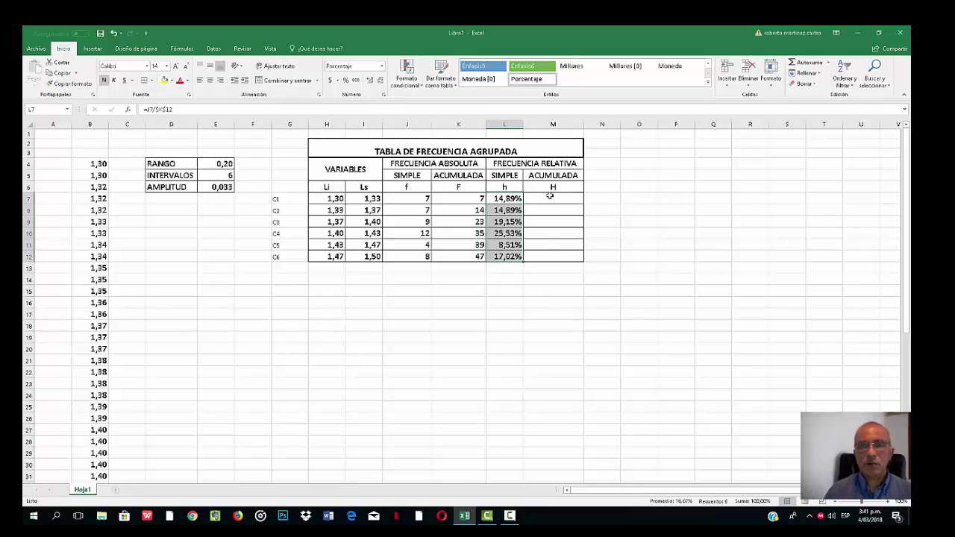
Set the C1 cumulative relative frequency in M7 to =L7
left_click(550, 197)
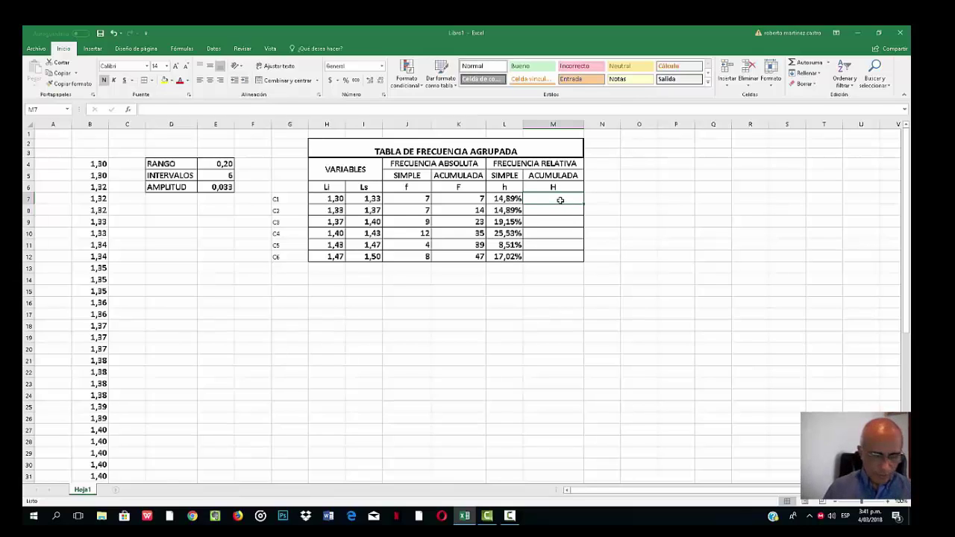
type("=")
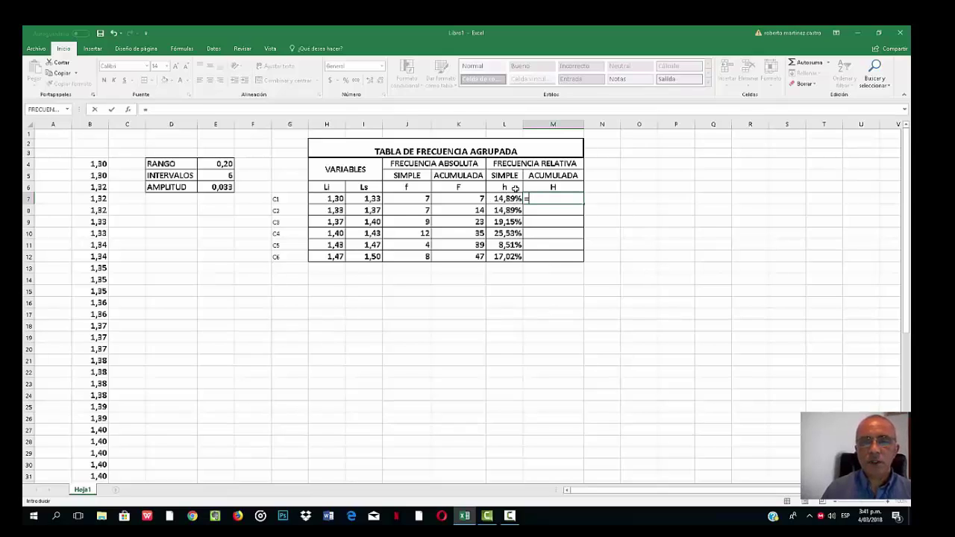
left_click(520, 199)
key("Return")
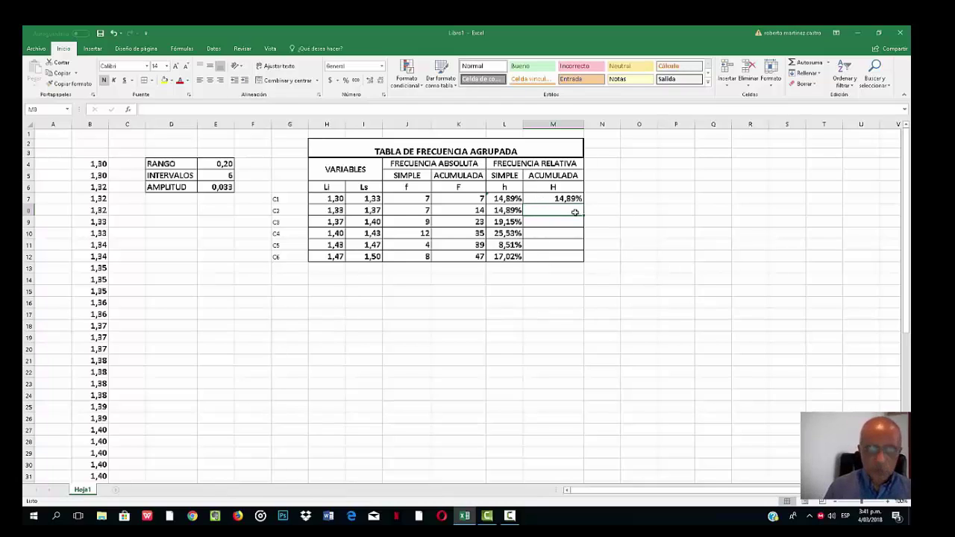
Calculate the C2 cumulative relative frequency in M8 as =M7+L8 and fill it down through M12
type("=")
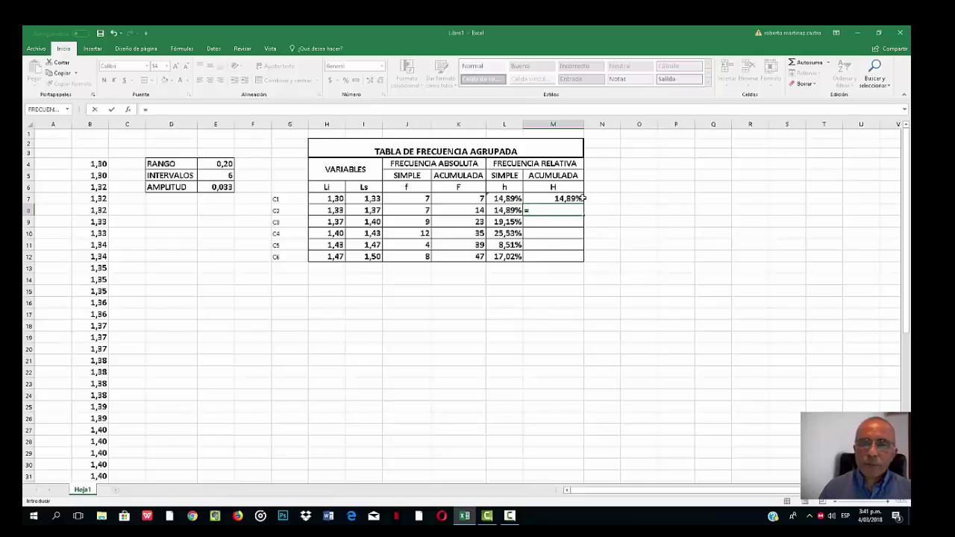
left_click(549, 198)
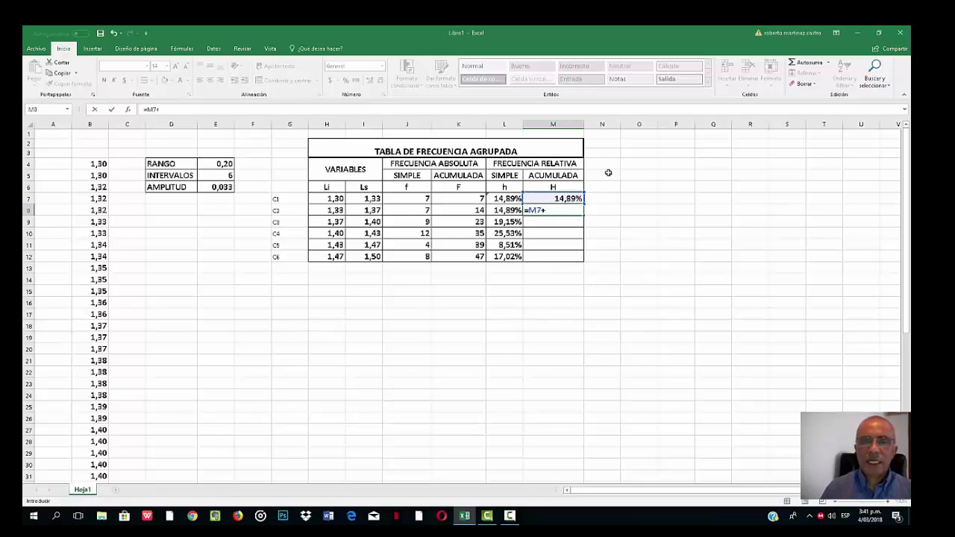
type("+")
left_click(504, 212)
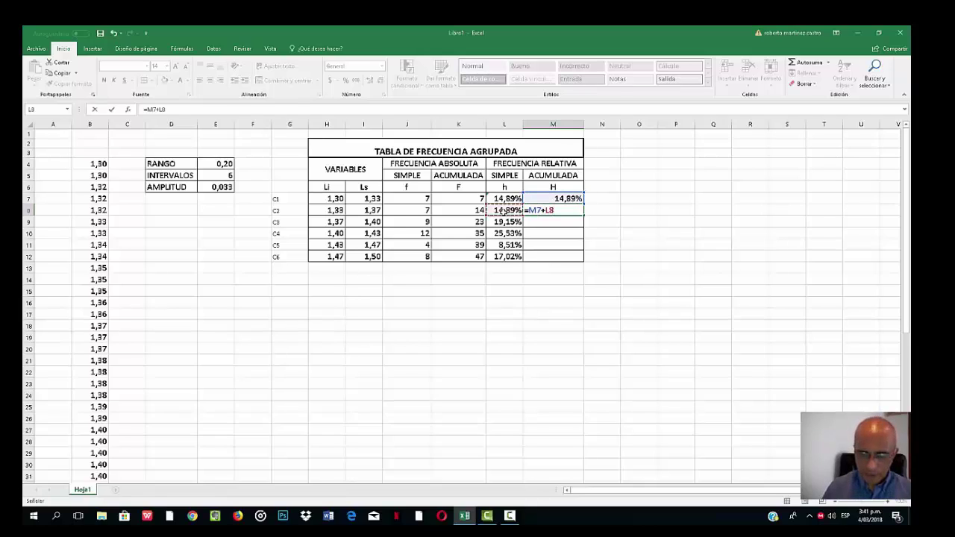
key("Return")
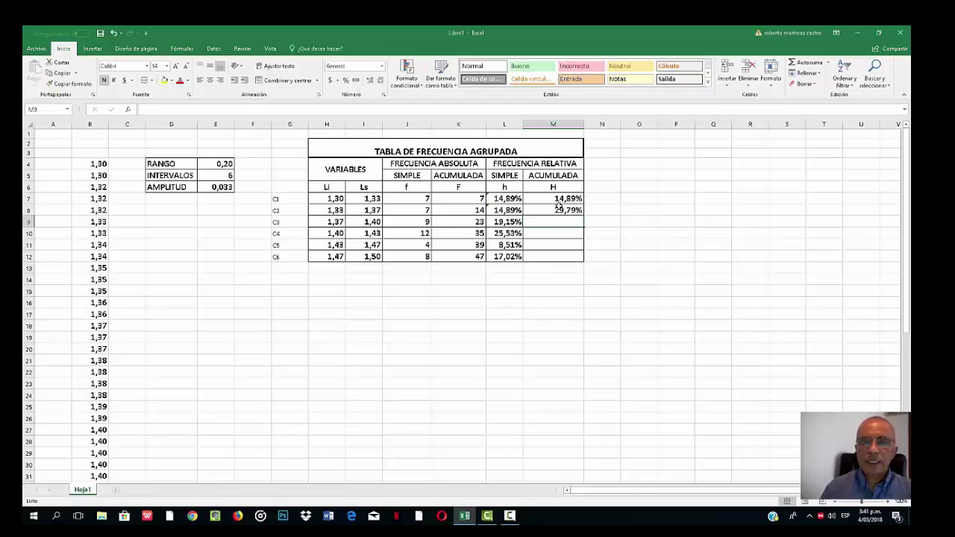
left_click(542, 210)
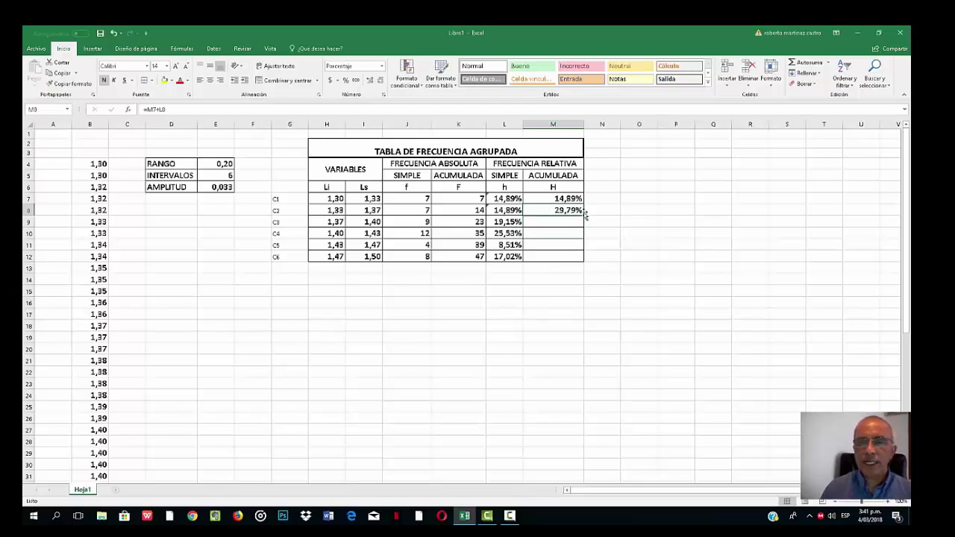
double_click(586, 215)
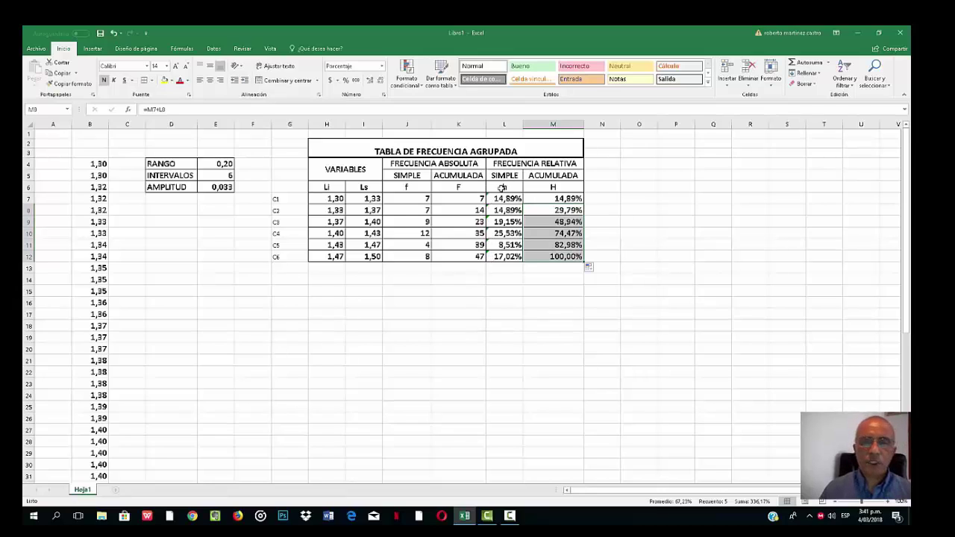
left_click(514, 287)
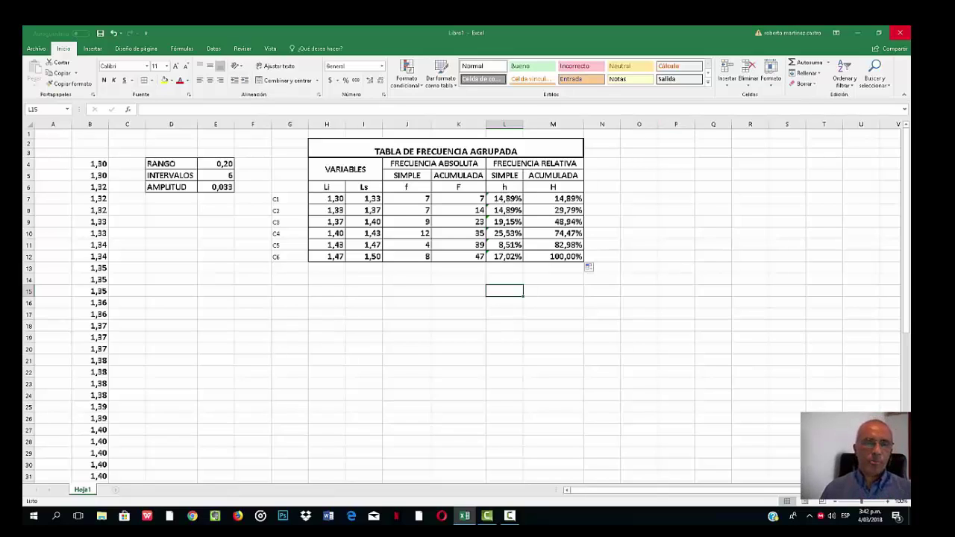
Insert a 3-D clustered column chart from H7:I12 and L7:L12 and place it just below the frequency table
left_click(332, 198)
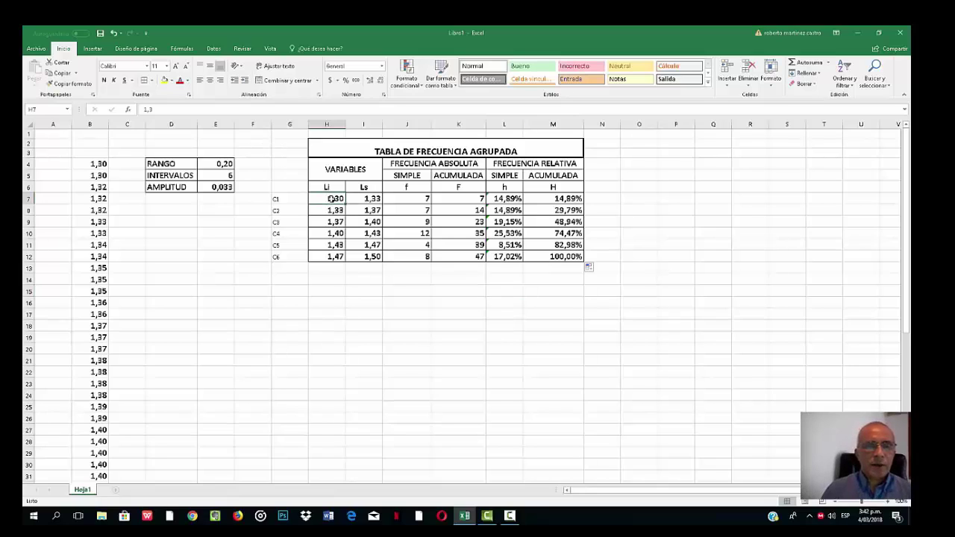
left_click_drag(335, 199, 369, 256)
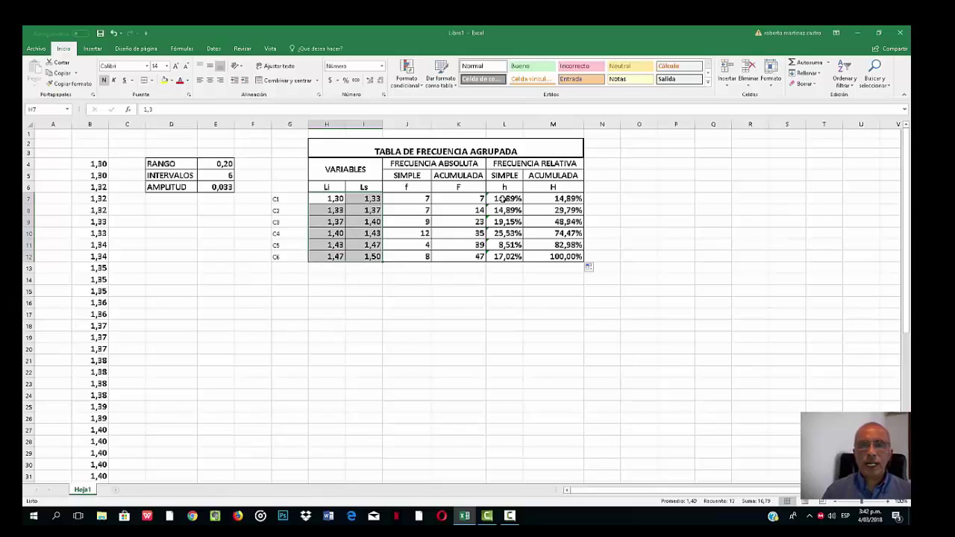
left_click_drag(505, 198, 512, 254)
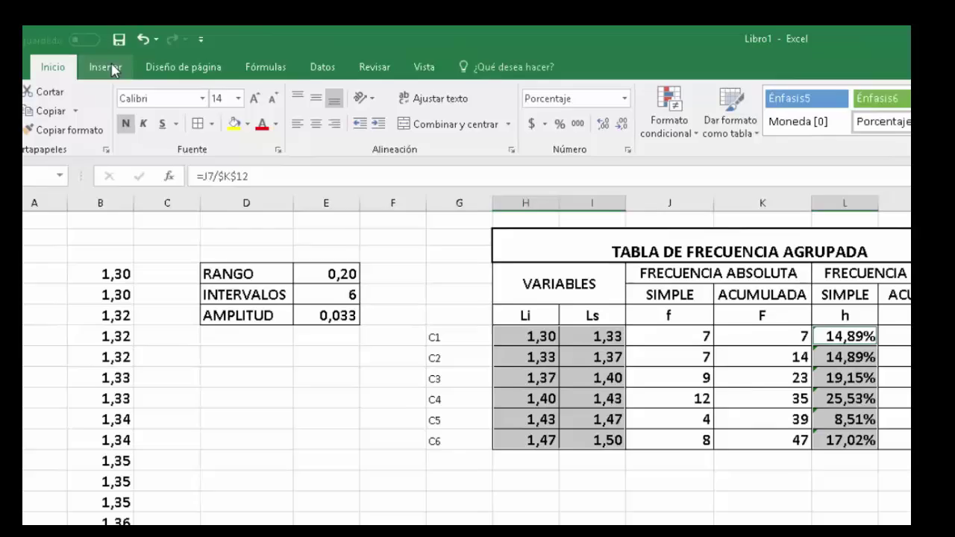
left_click(213, 87)
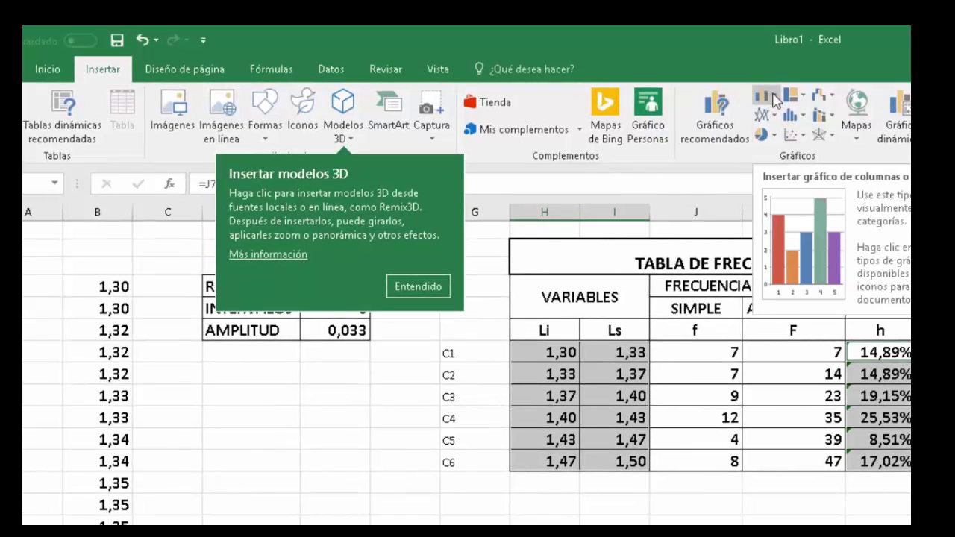
left_click(774, 99)
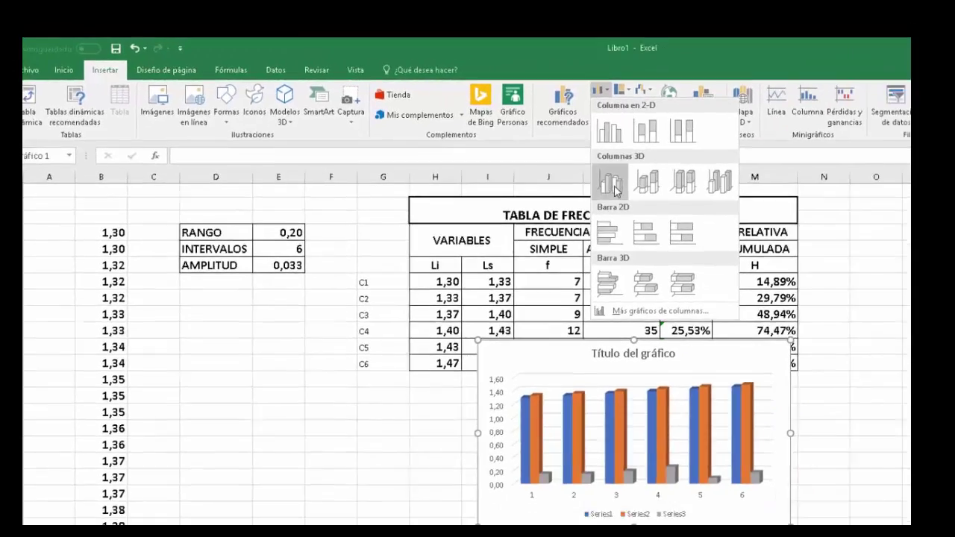
left_click(780, 218)
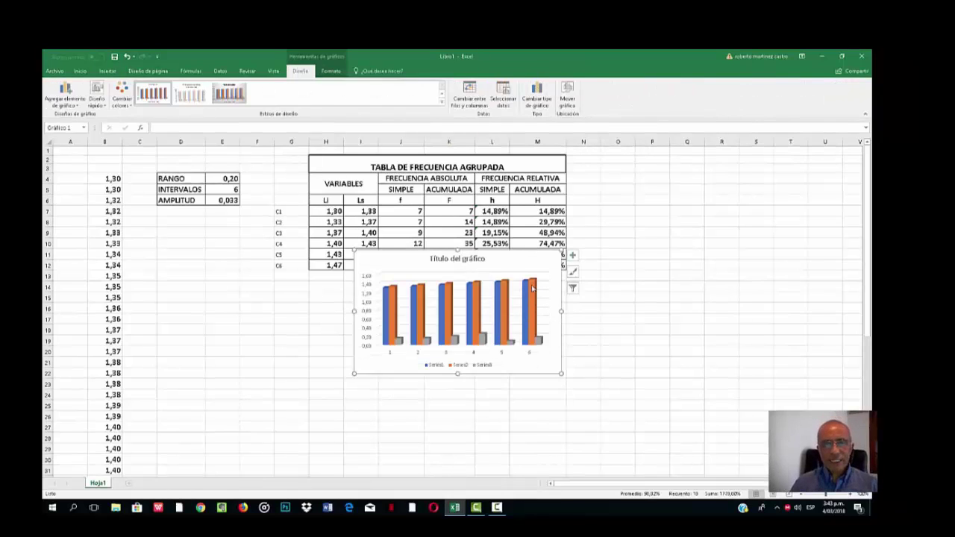
left_click_drag(506, 256, 467, 289)
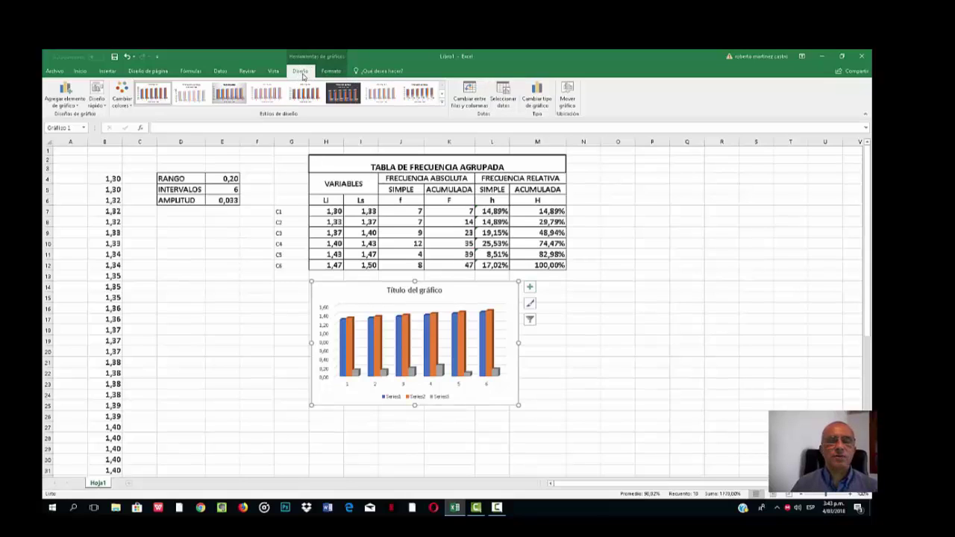
Set the chart's horizontal axis labels to the class limits in H7:I12
left_click(504, 101)
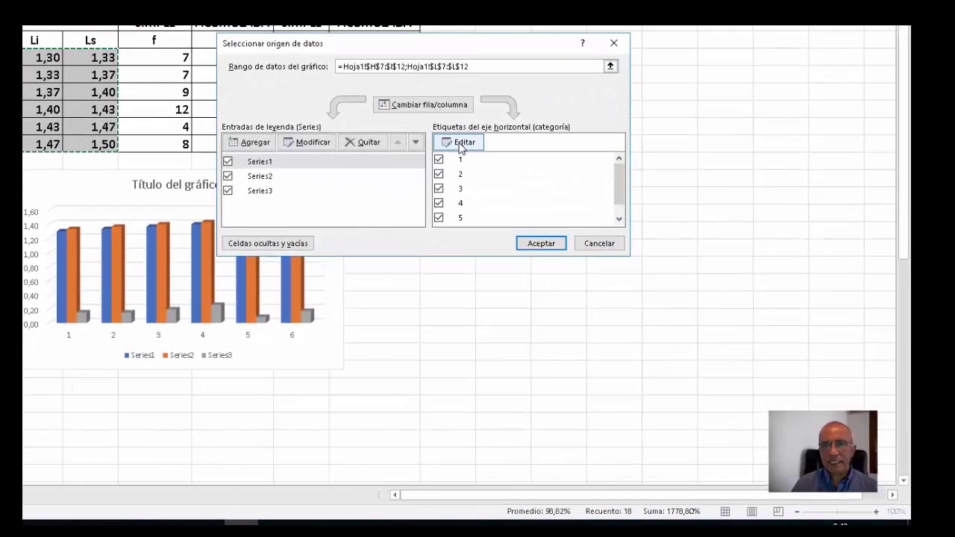
left_click(574, 250)
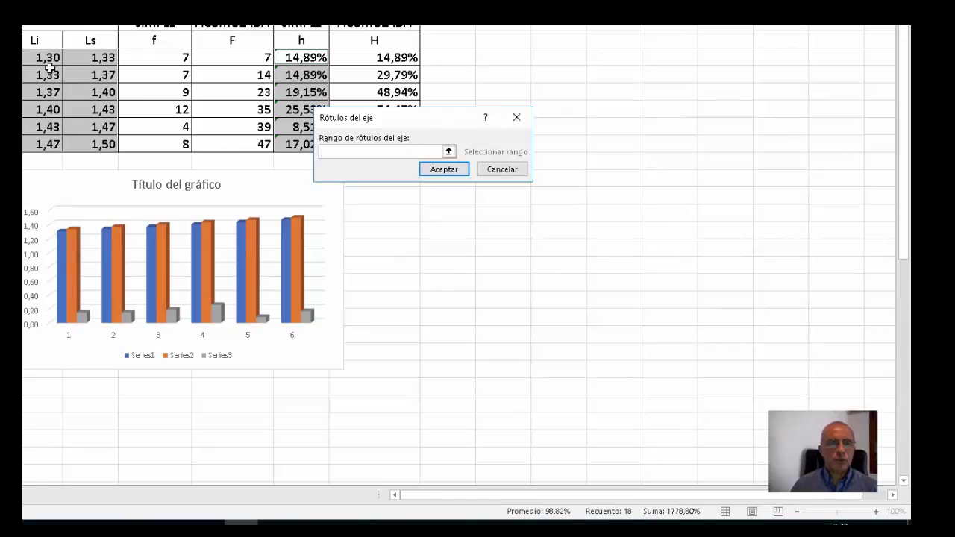
left_click_drag(33, 57, 107, 144)
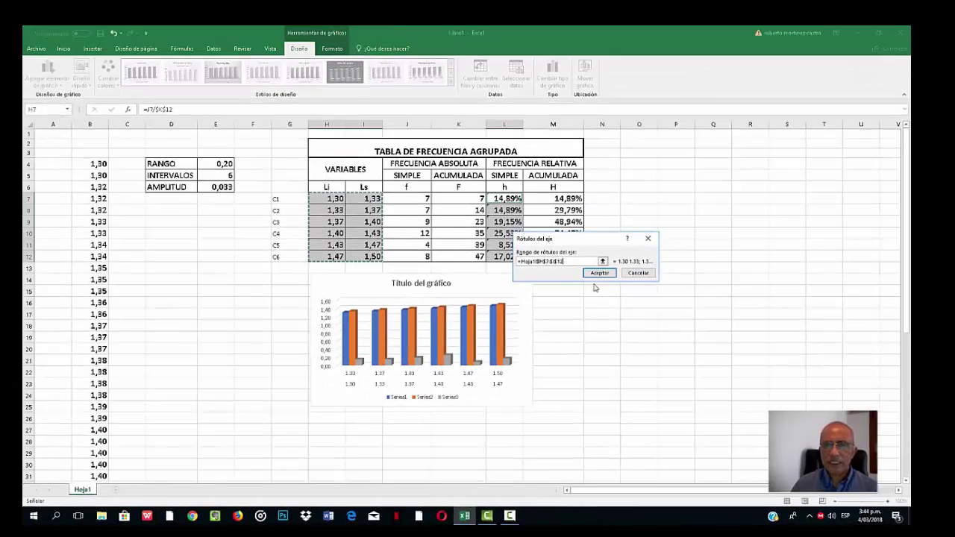
left_click(598, 274)
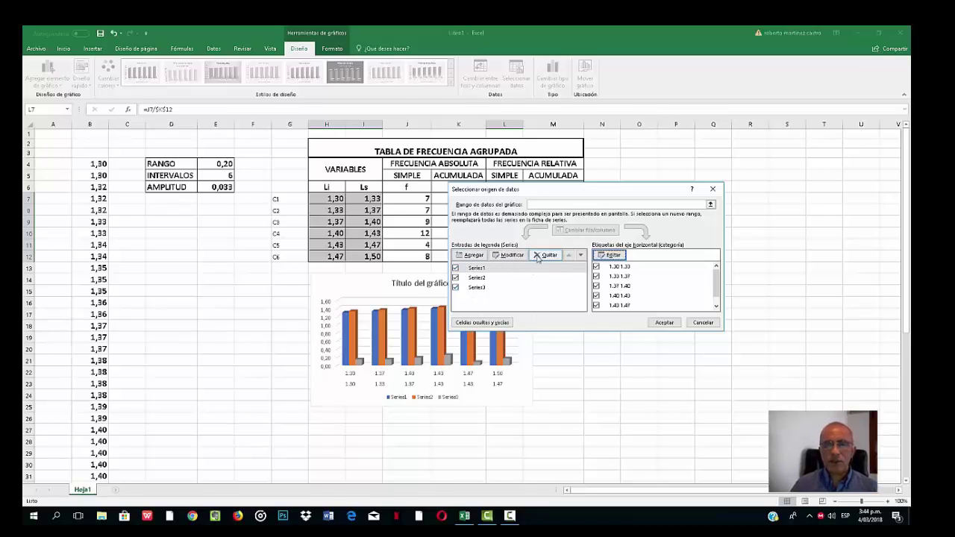
Remove Series1 and Series2 from the chart's data, keeping only Series3, and nudge the chart slightly closer to the table
left_click(548, 255)
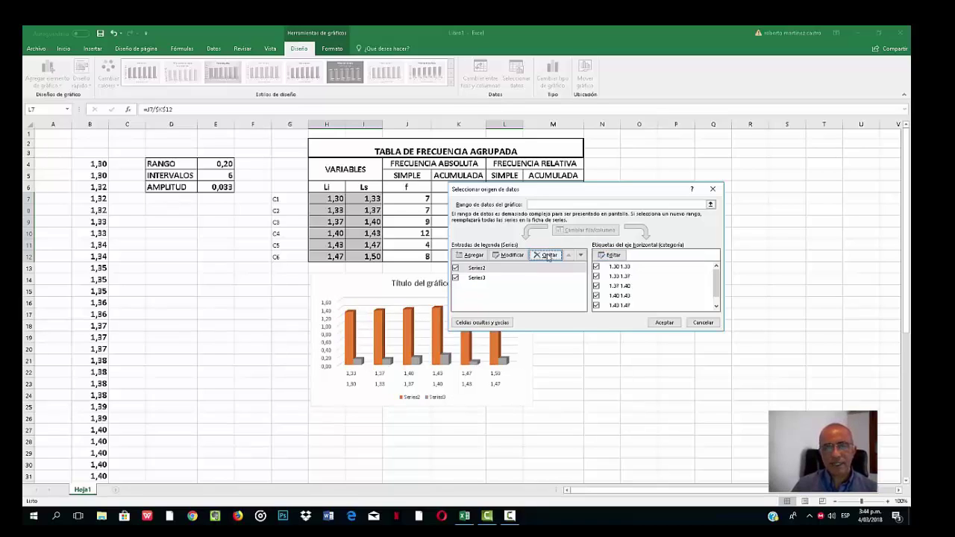
left_click(548, 256)
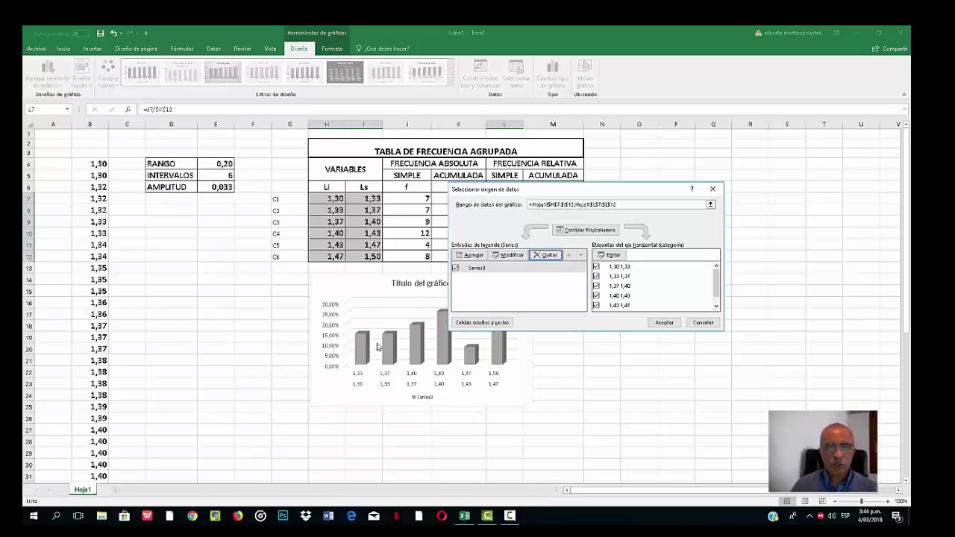
left_click(664, 324)
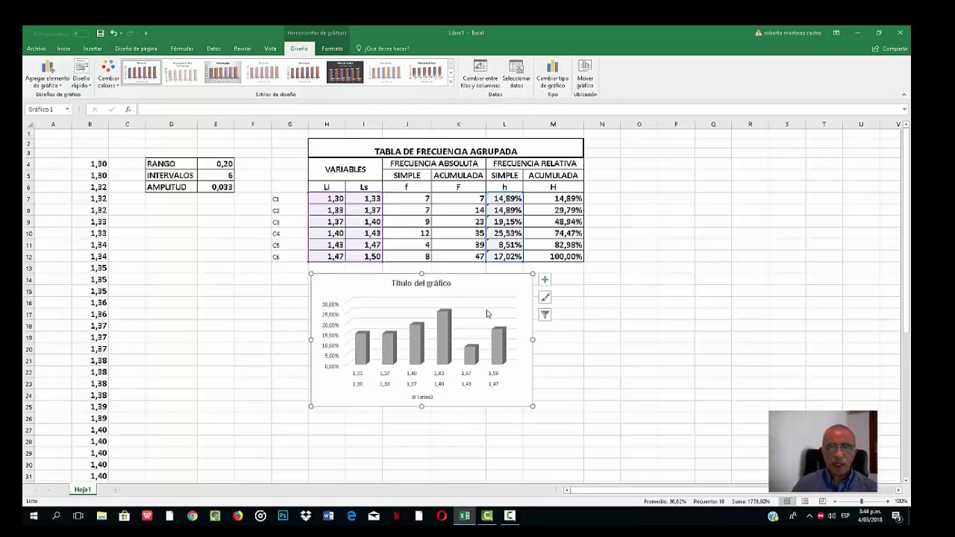
mouse_move(515, 280)
left_mouse_down()
mouse_move(532, 276)
mouse_move(513, 274)
left_mouse_up()
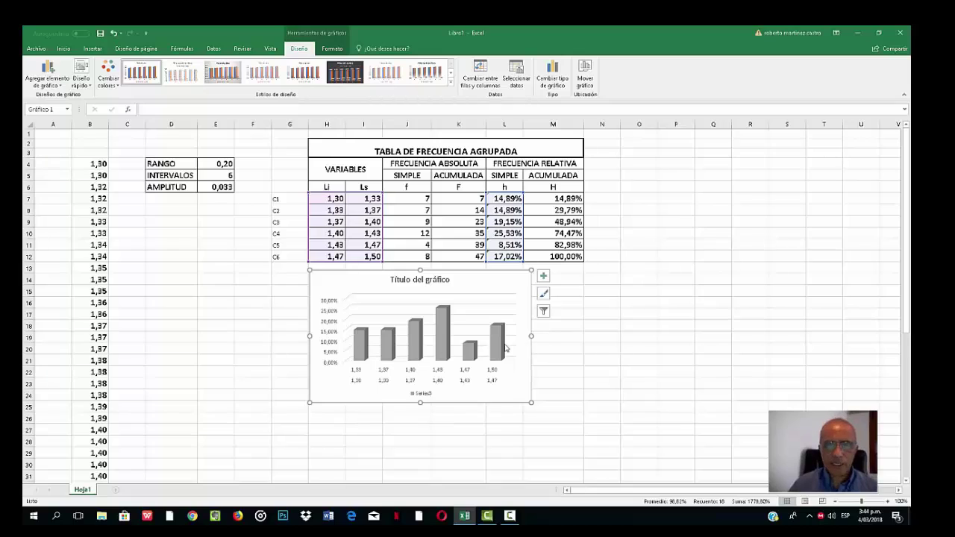
Fill only the chart column for the 1,47–1,50 class with standard red
mouse_move(493, 351)
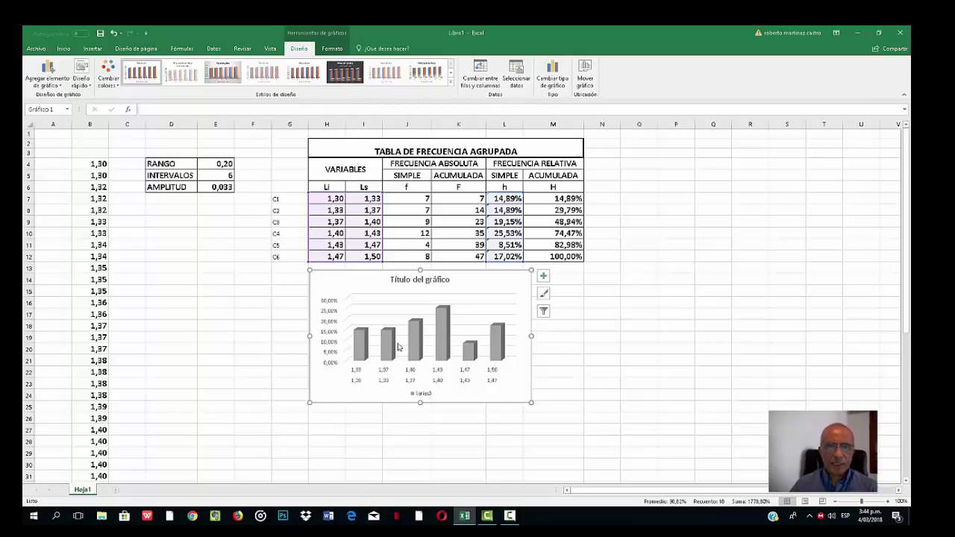
left_click(445, 333)
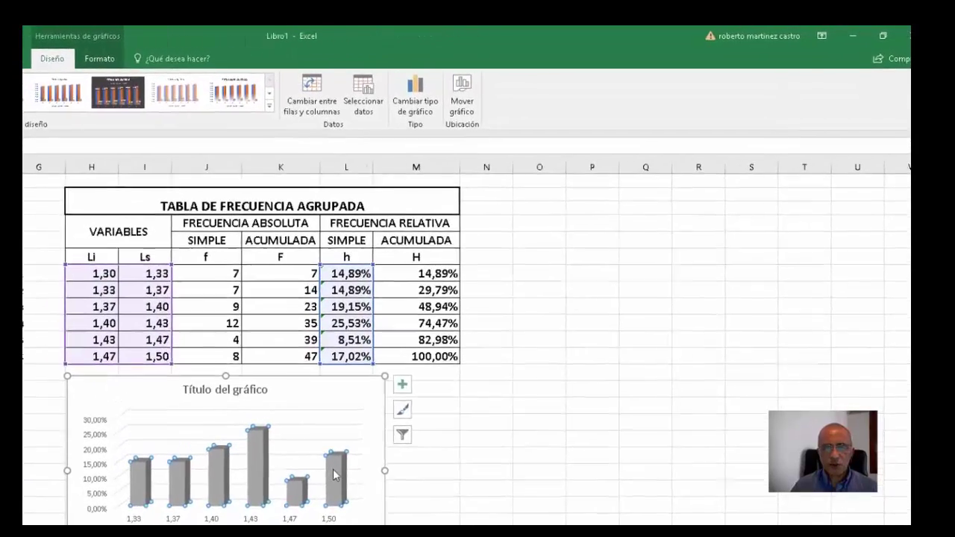
left_click(333, 475)
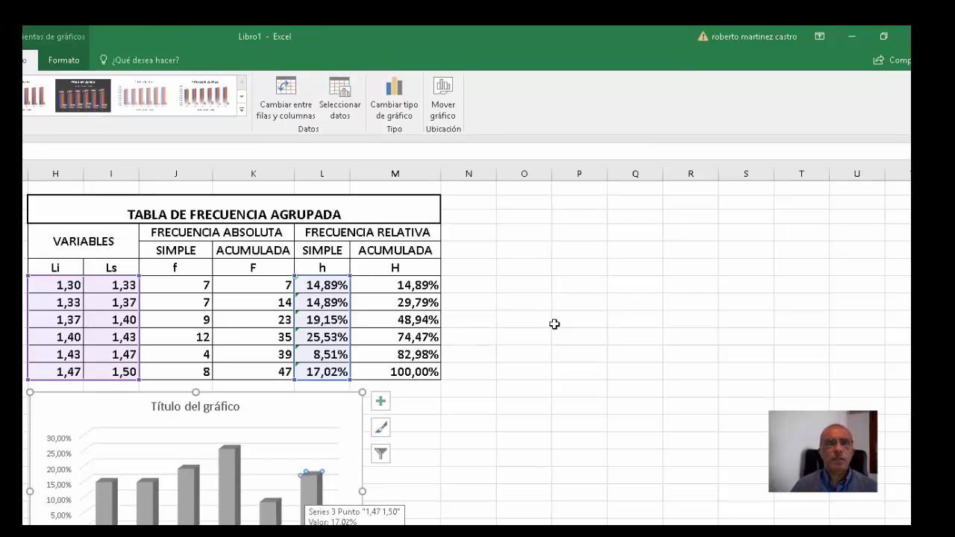
left_click(67, 64)
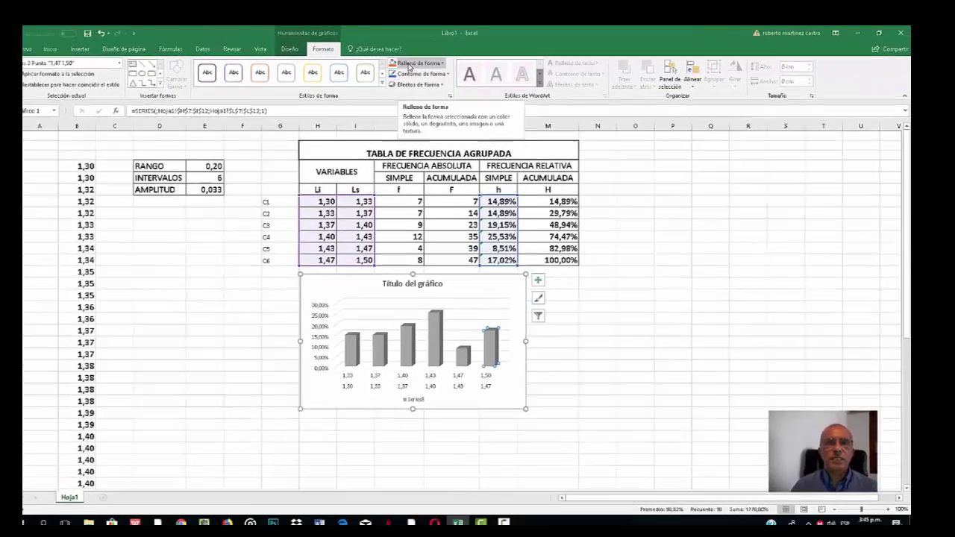
left_click(199, 88)
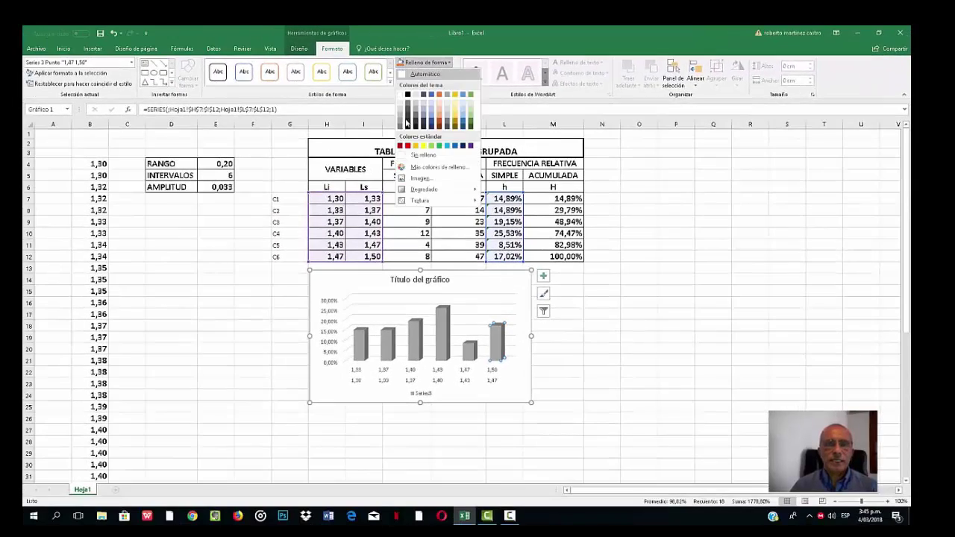
left_click(408, 147)
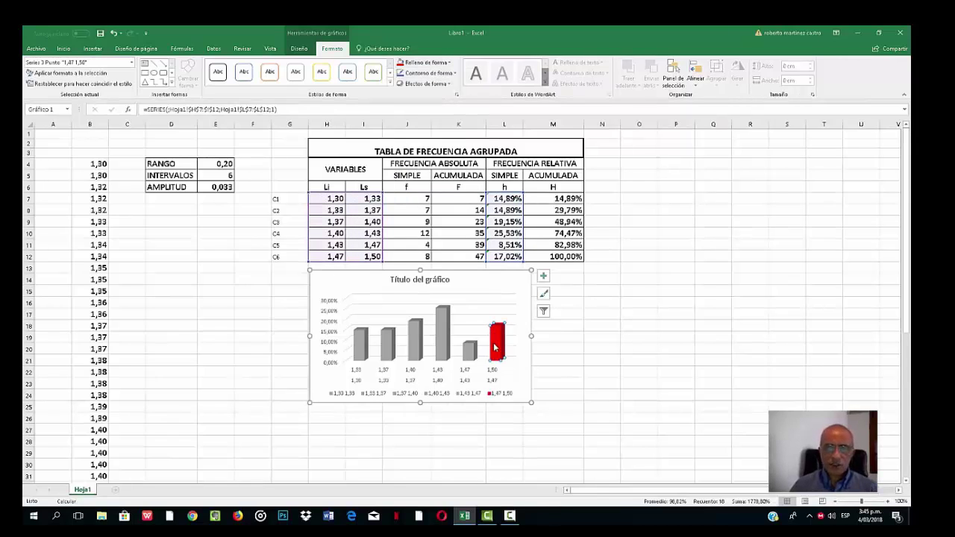
Fill the chart column for the 1,43–1,47 class with standard green
left_click(469, 351)
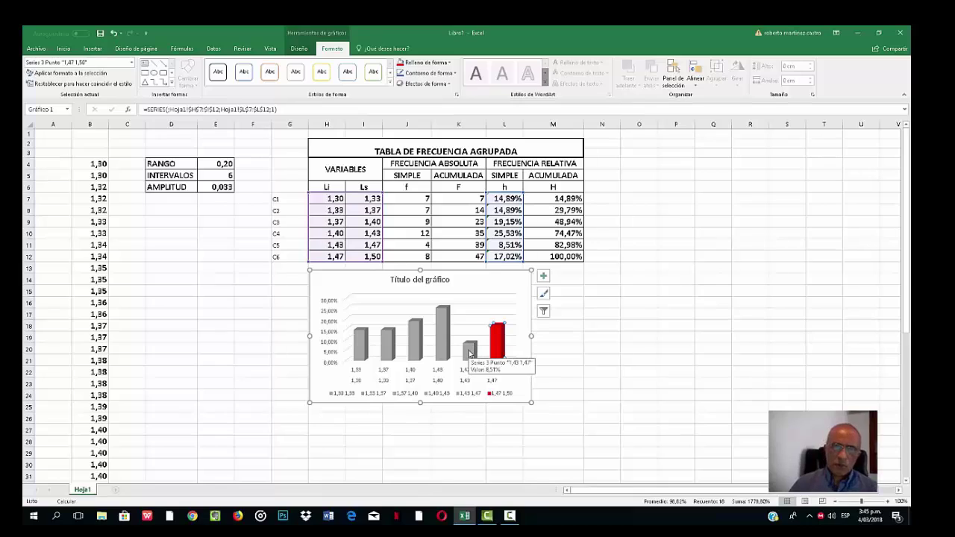
left_click(426, 63)
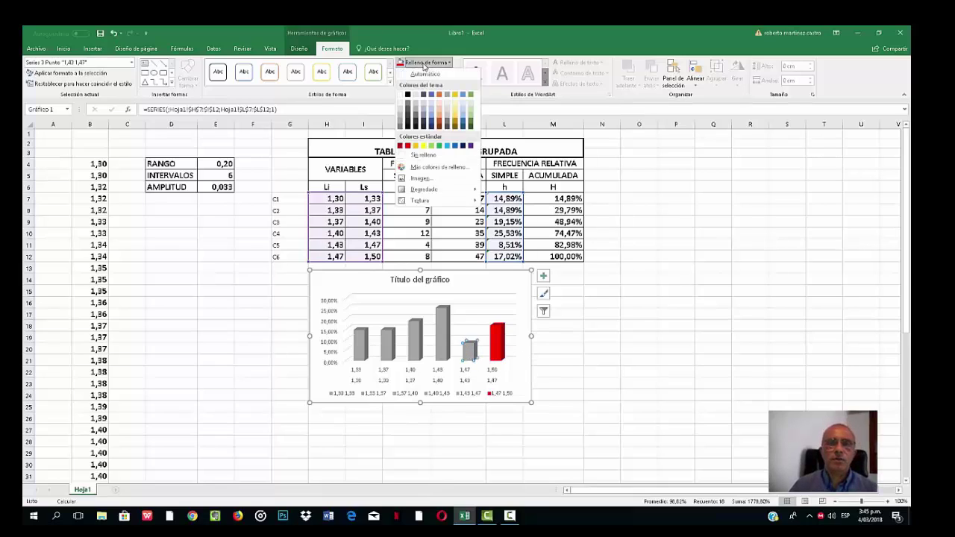
left_click(440, 145)
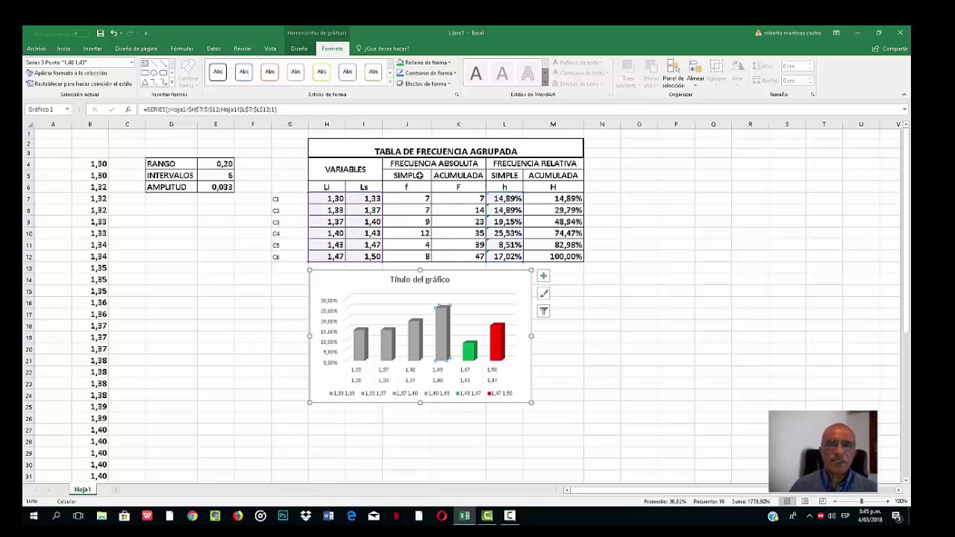
Fill the chart columns individually: theme orange for class 1,40–1,43, theme light blue for 1,37–1,40 and standard purple for 1,33–1,37
left_click(426, 63)
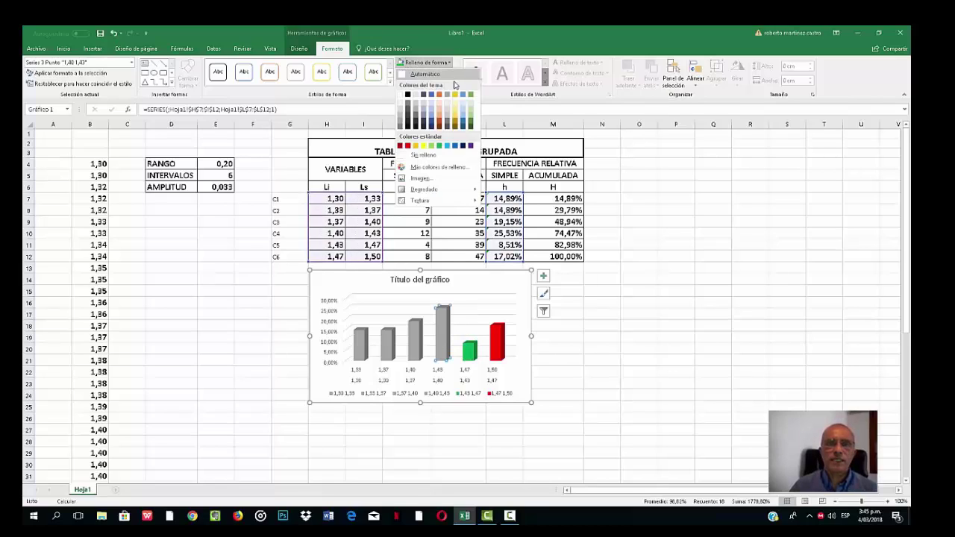
left_click(439, 94)
left_click(417, 345)
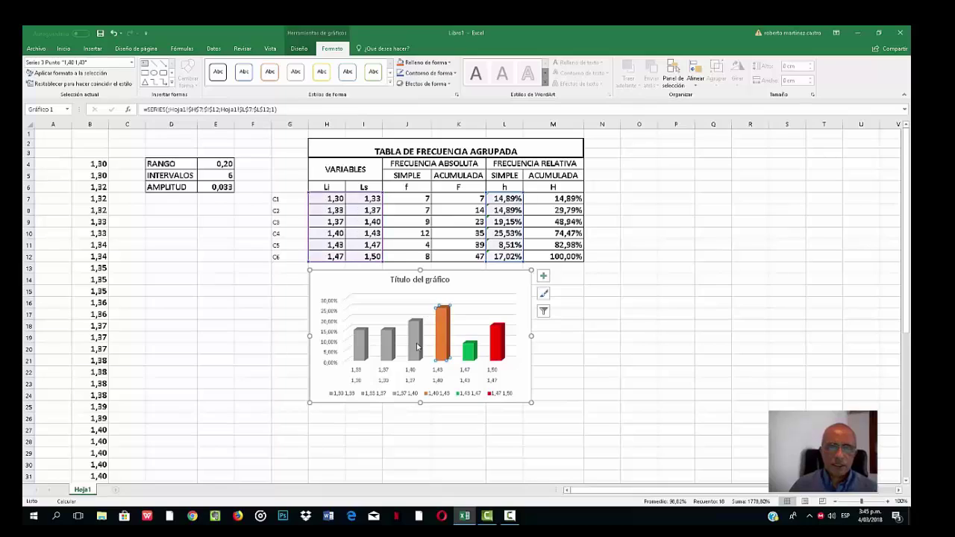
left_click(421, 64)
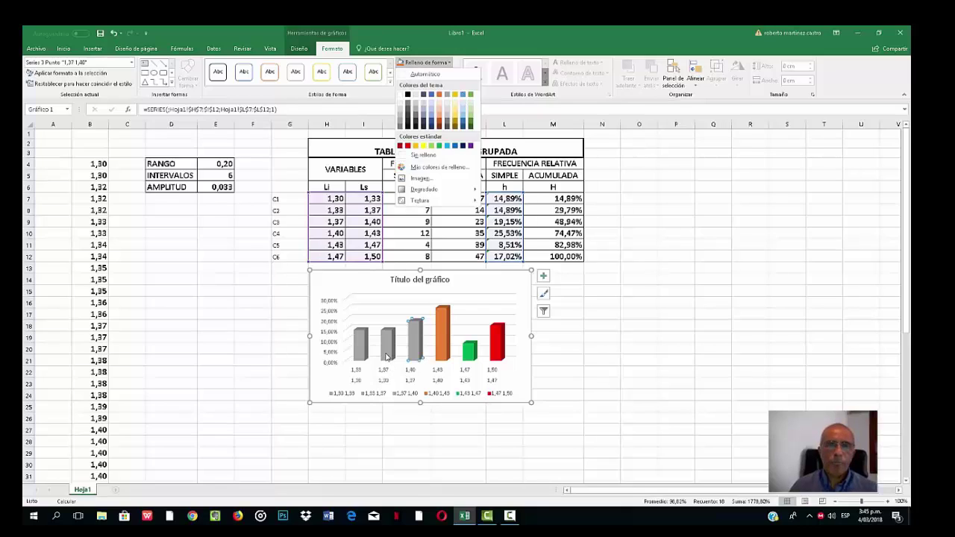
left_click(462, 97)
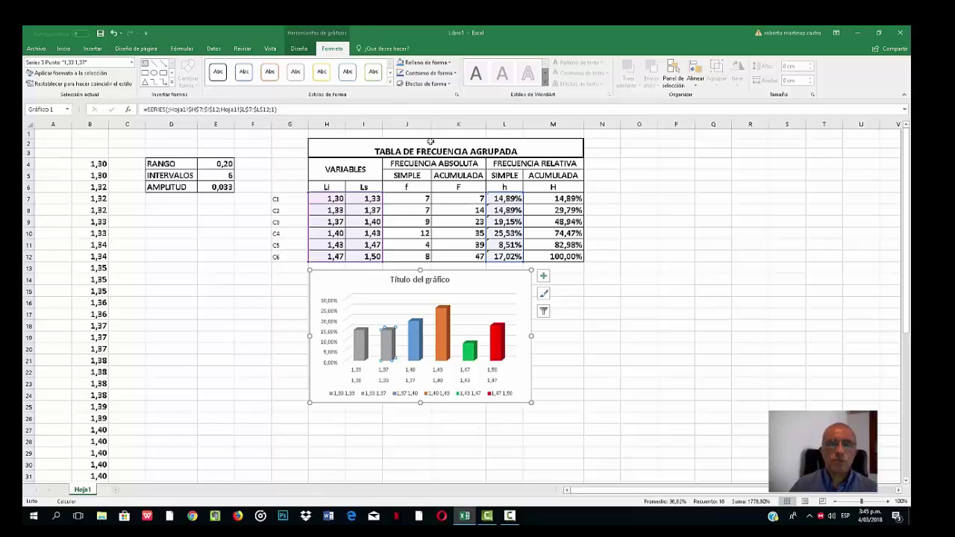
left_click(422, 64)
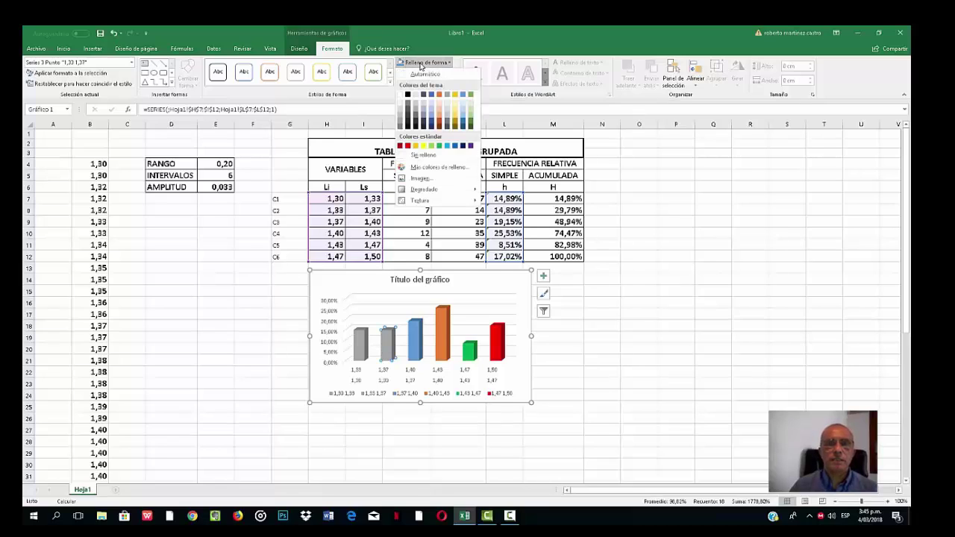
left_click(471, 147)
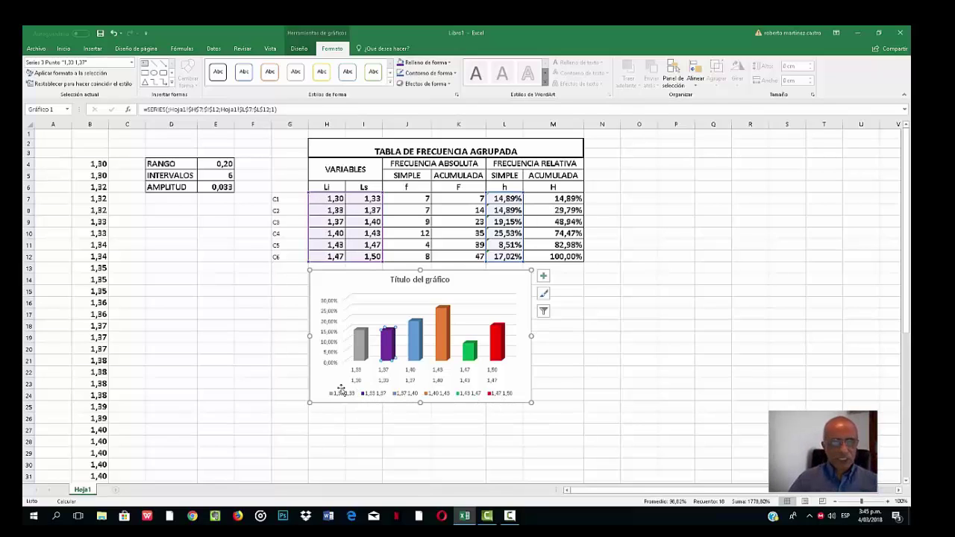
Delete the chart's legend and apply the light green gradient theme shape style to the chart area
left_click(469, 397)
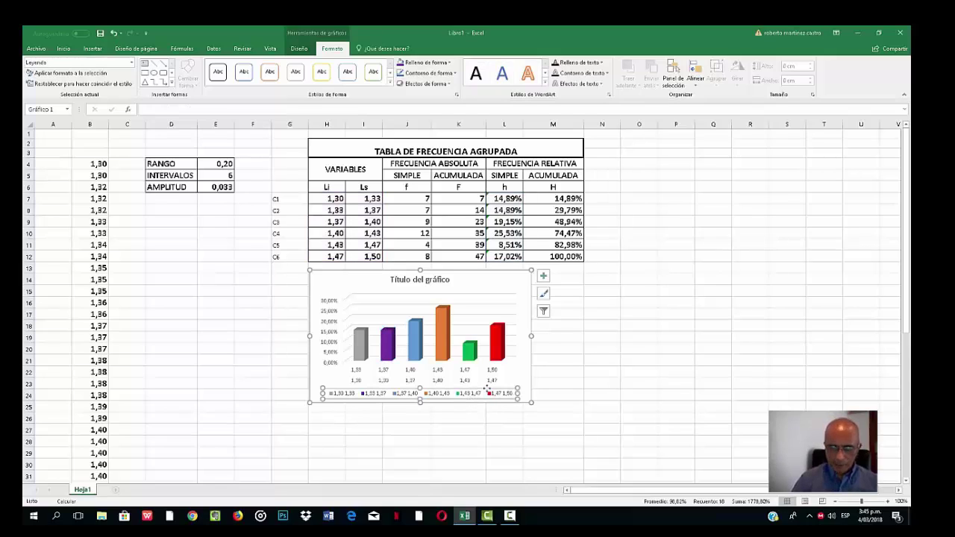
key("Delete")
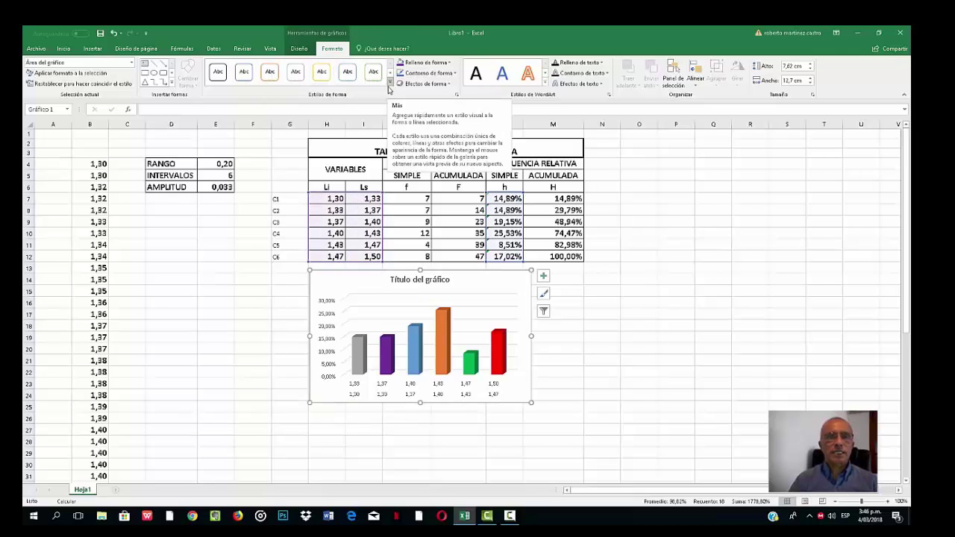
left_click(390, 84)
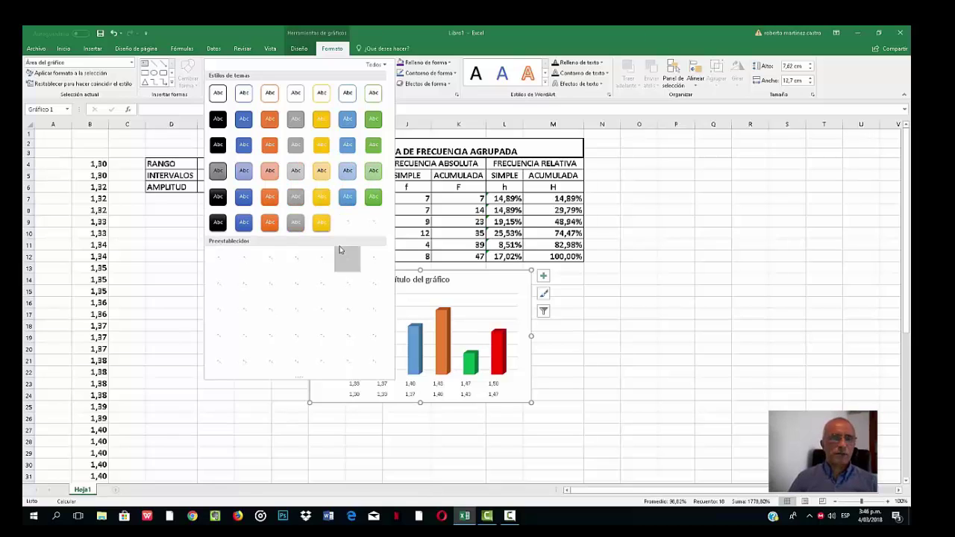
left_click(373, 172)
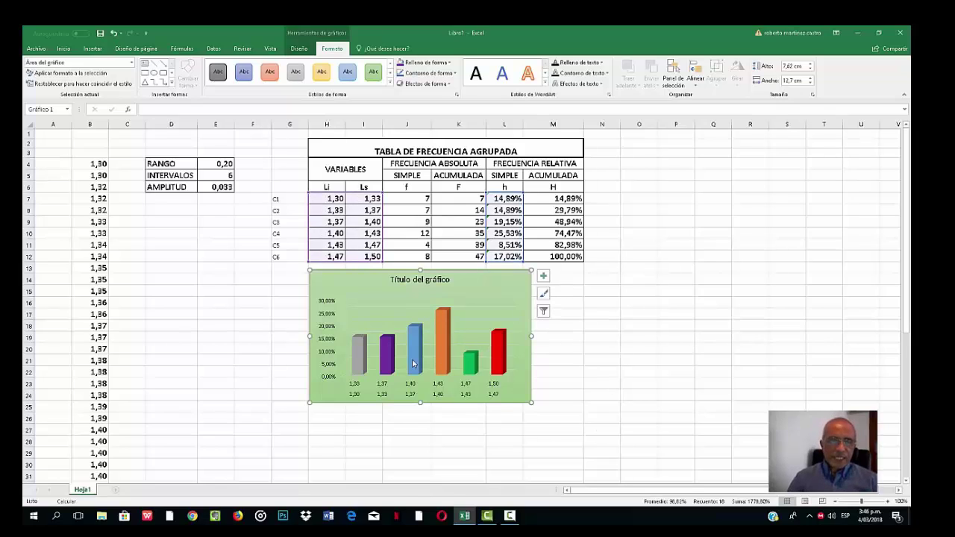
Apply the quick layout that shows data labels without a vertical axis, and remove the legend it adds above the columns
mouse_move(360, 351)
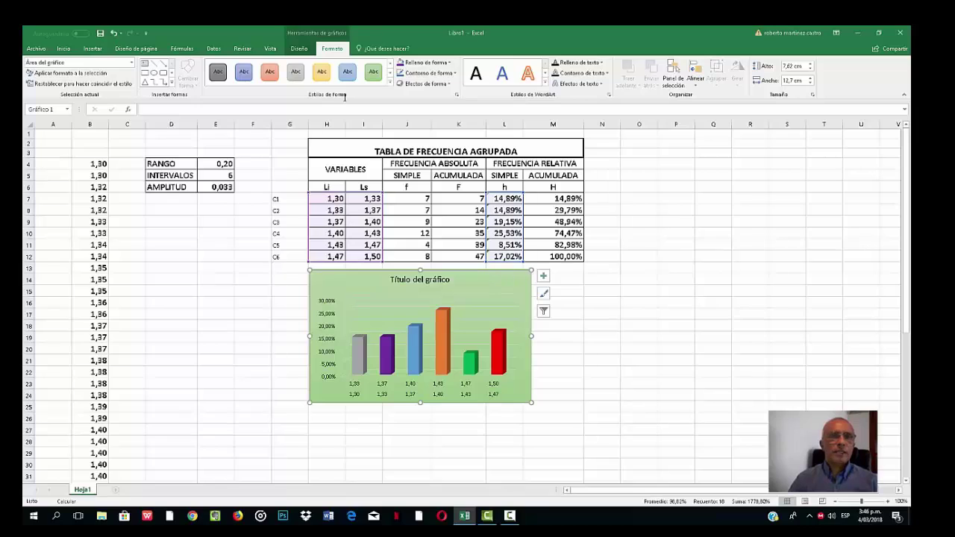
left_click(299, 50)
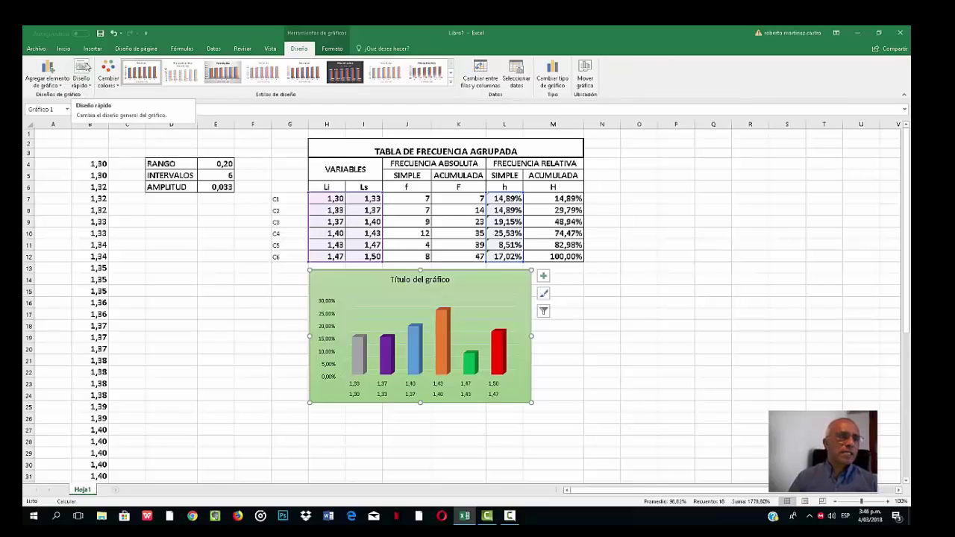
left_click(84, 81)
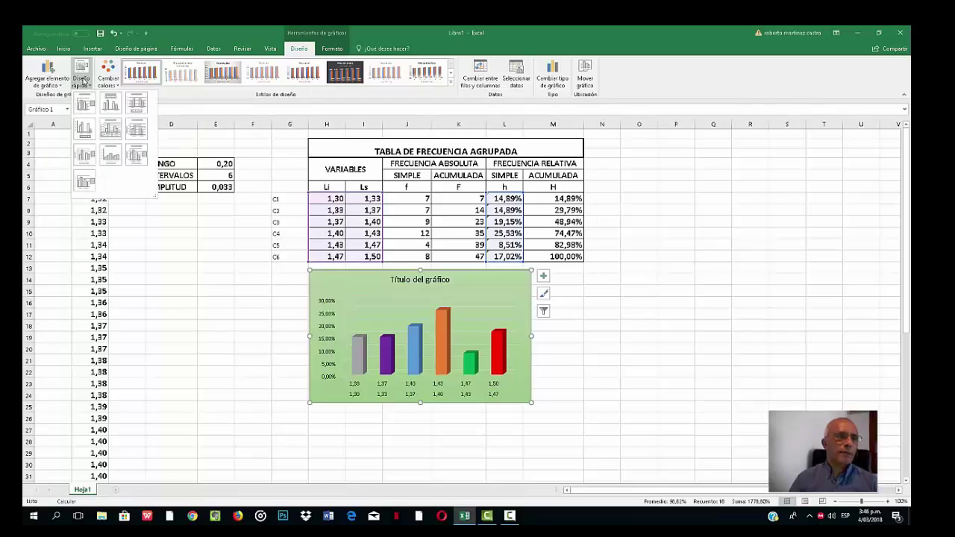
left_click(113, 105)
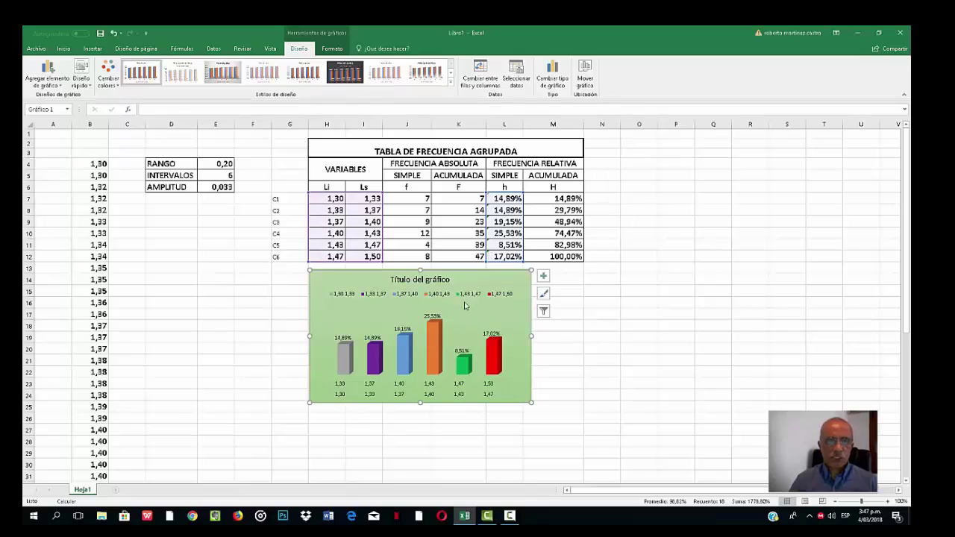
left_click(495, 297)
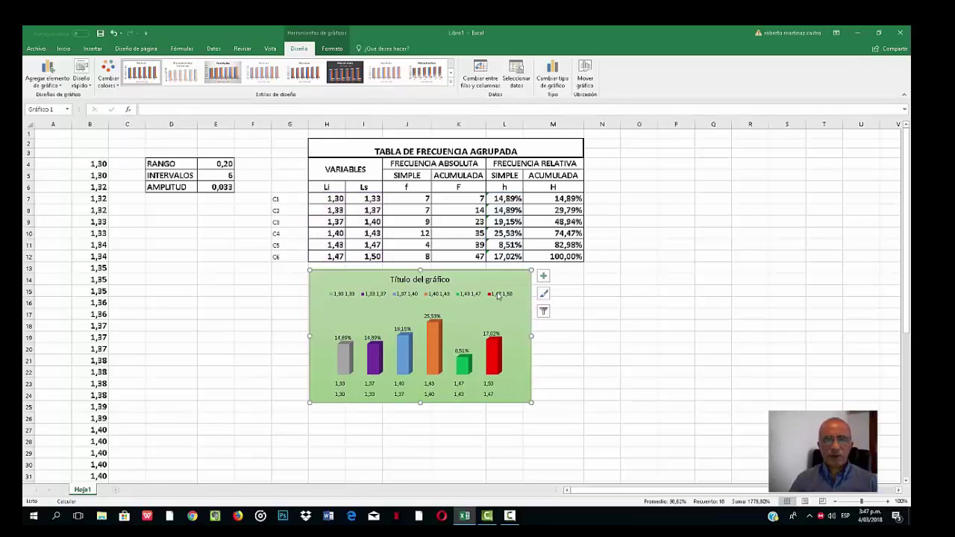
key("Delete")
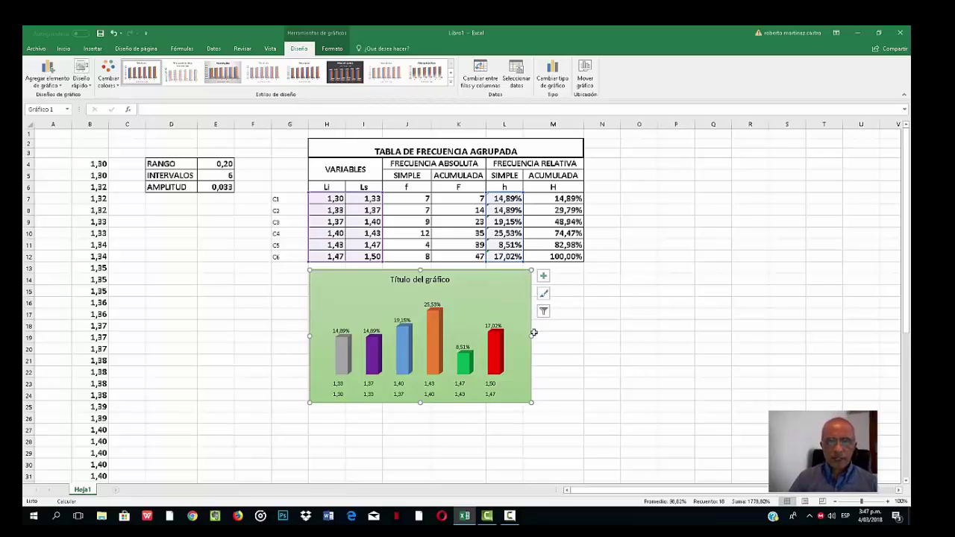
left_click(555, 364)
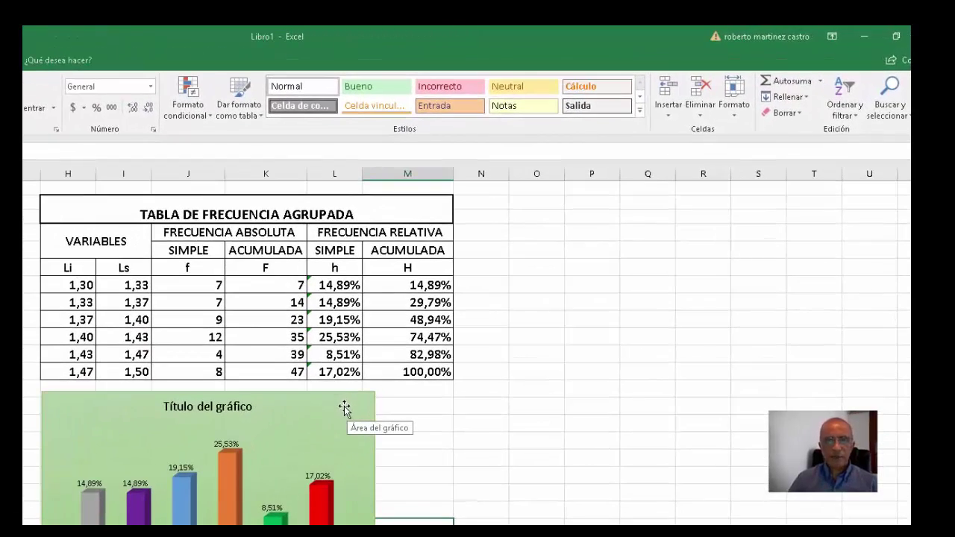
Apply a bevel shape effect to the chart area
left_click(345, 408)
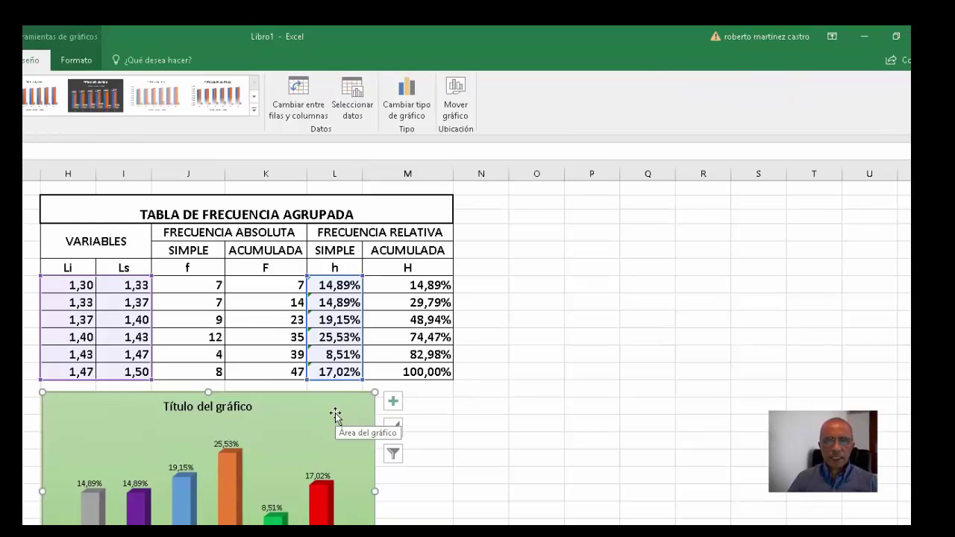
left_click(68, 62)
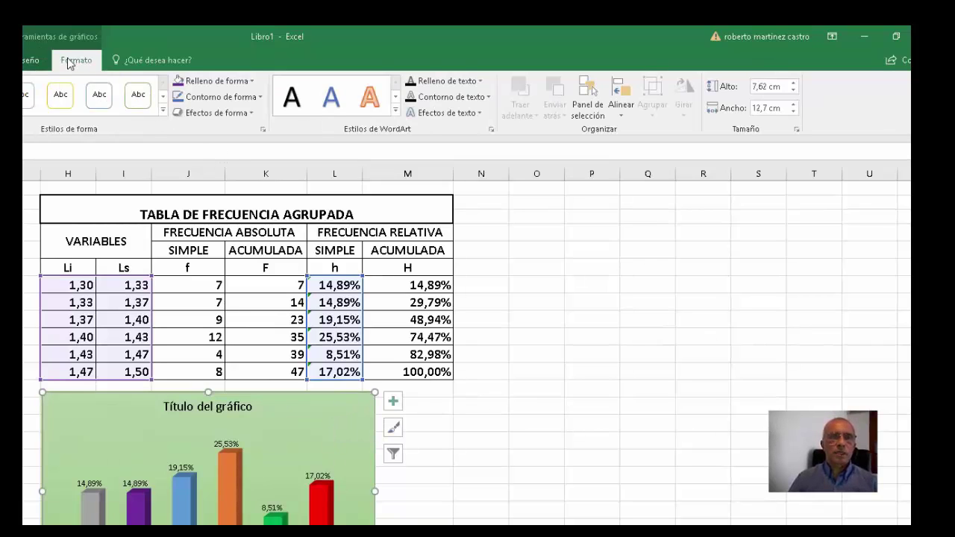
left_click(210, 113)
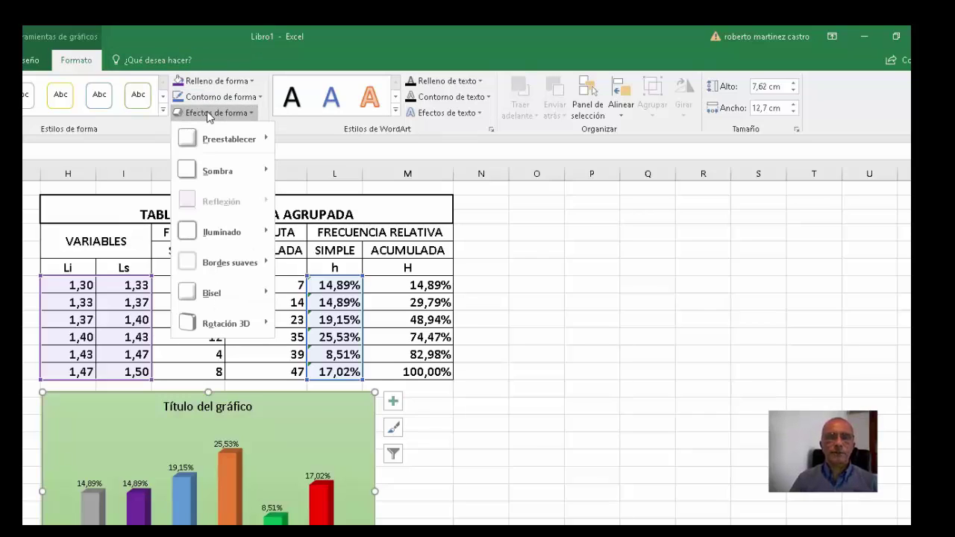
mouse_move(226, 298)
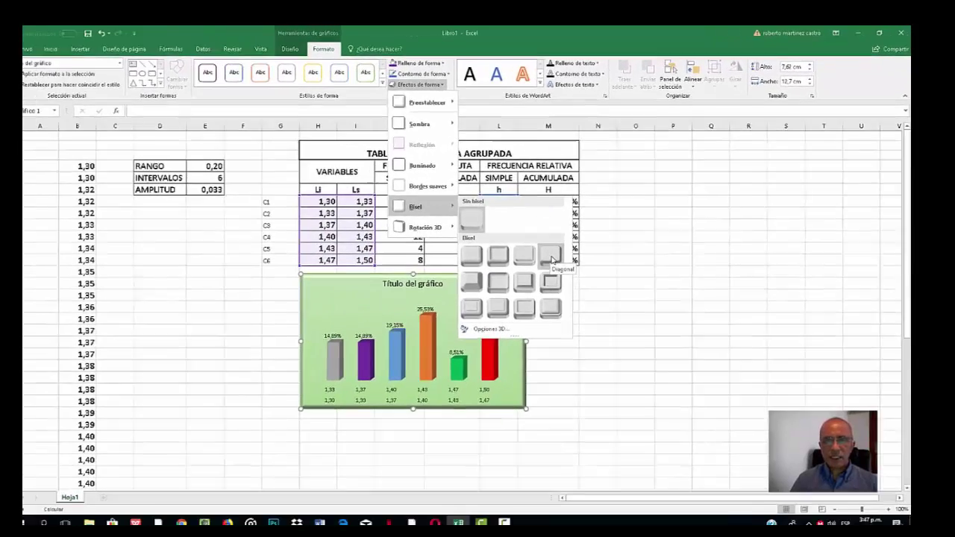
left_click(416, 371)
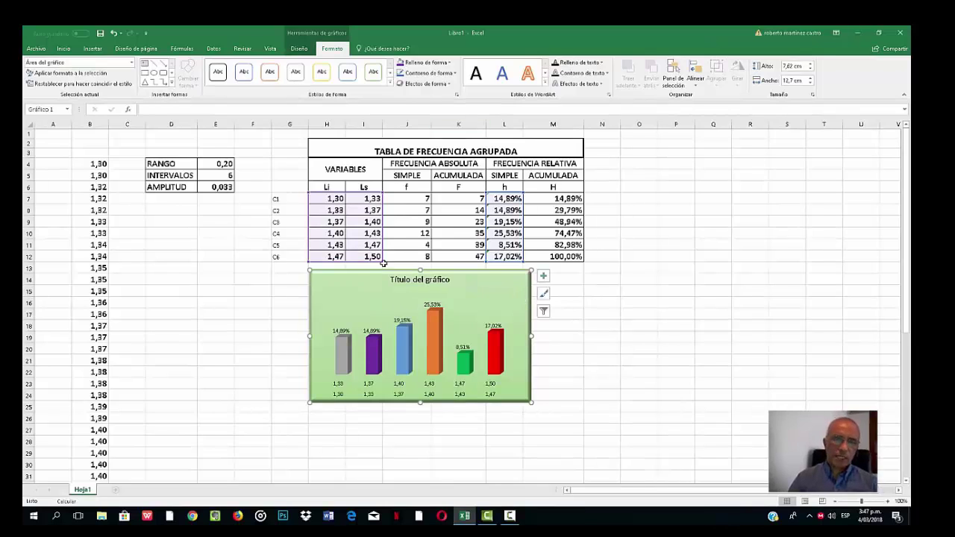
Replace the chart's placeholder title with ANÁLISIS DE TIEMPOS
left_click(434, 281)
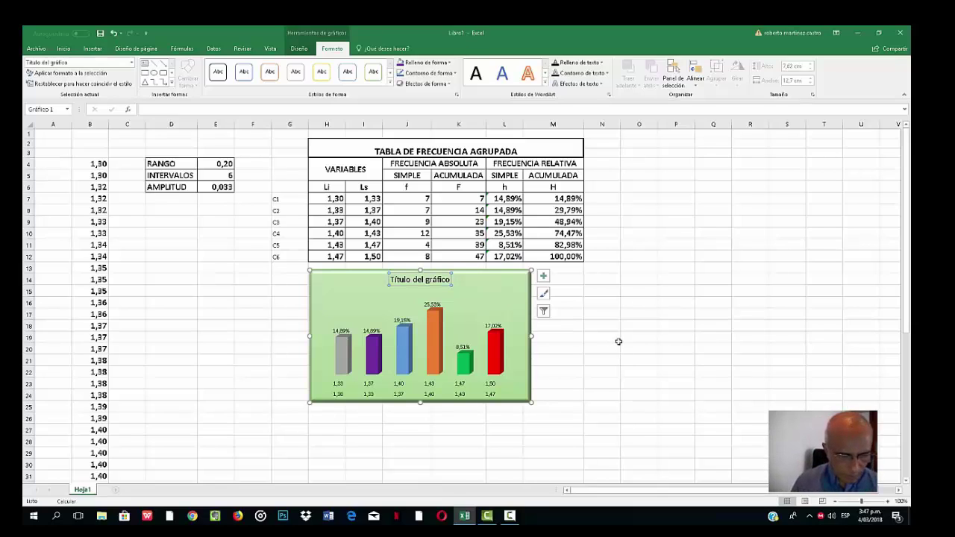
type("ANÁLI")
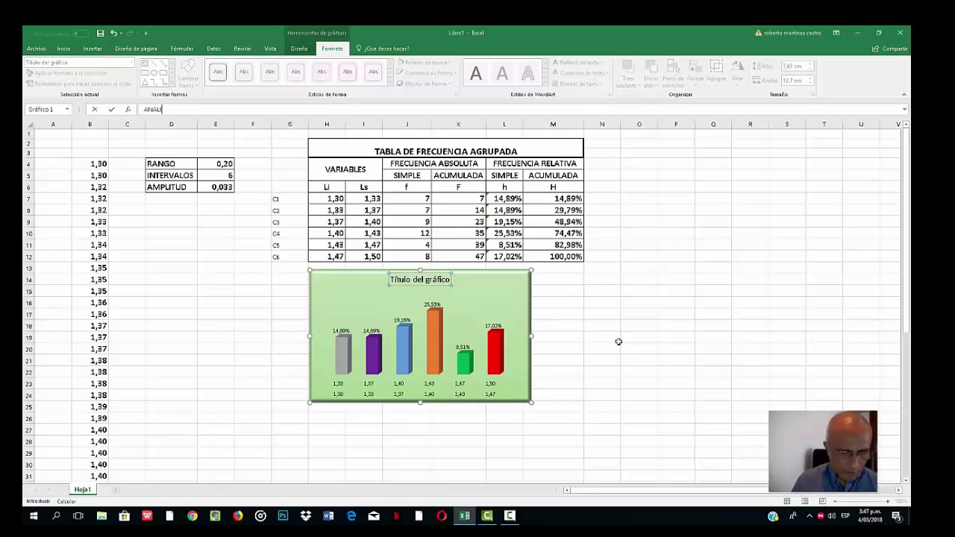
type("SIS DE TIEM")
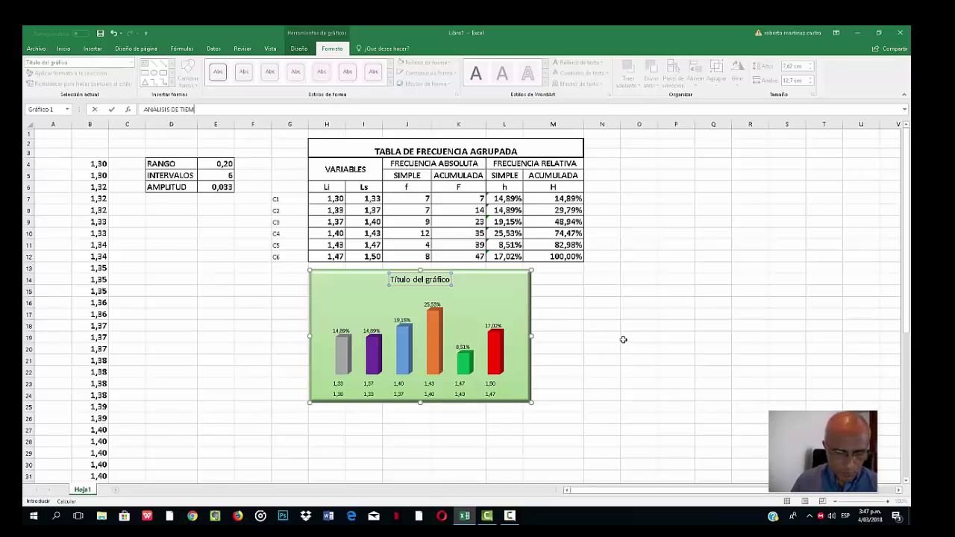
type("POS")
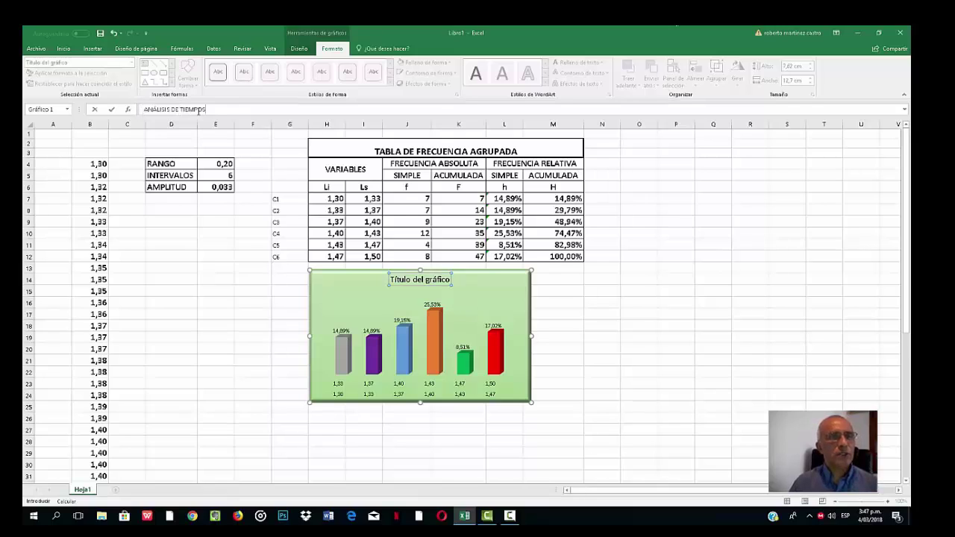
key("Return")
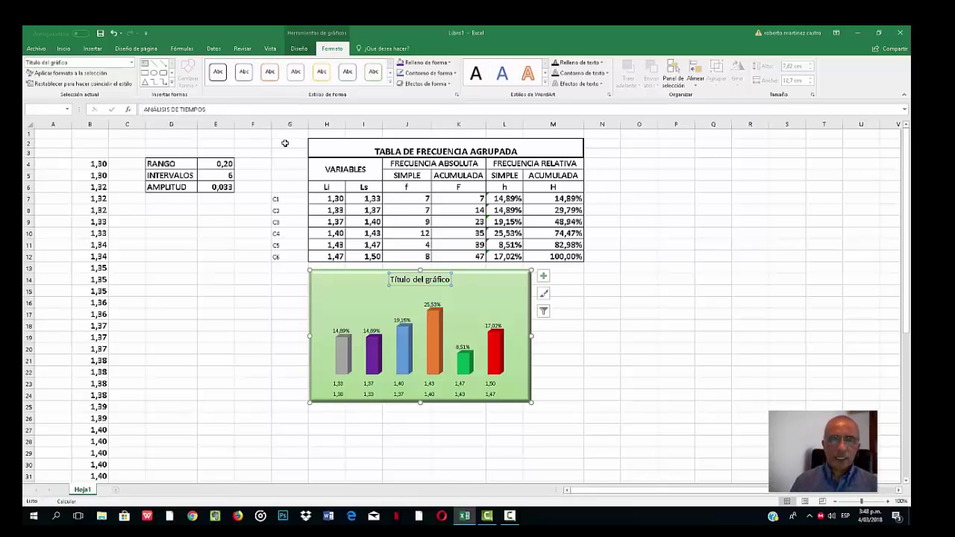
left_click(498, 293)
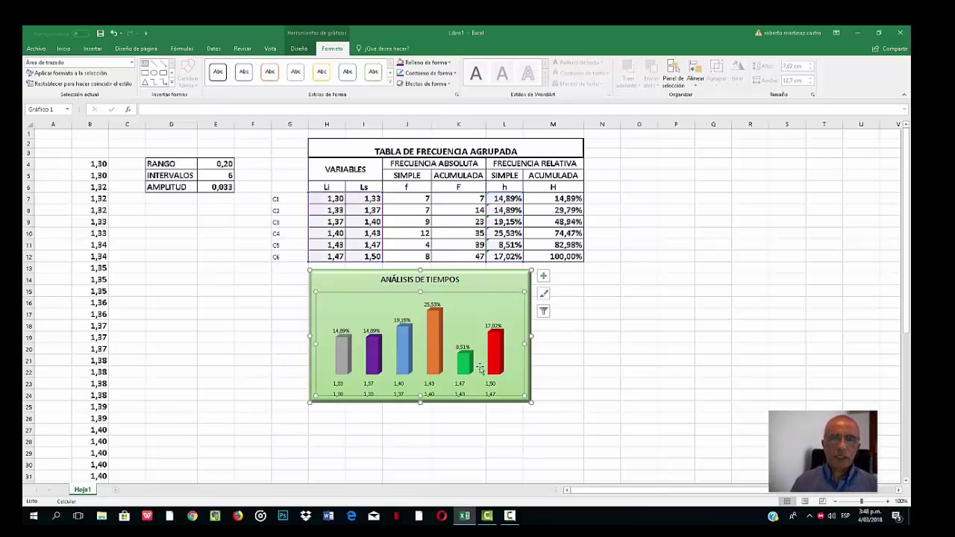
left_click(512, 284)
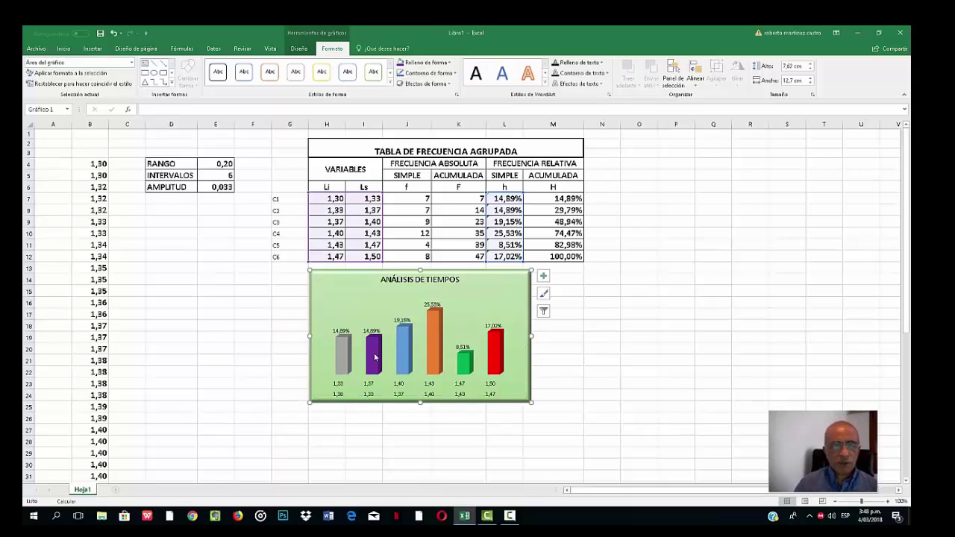
Apply a rounded bevel shape effect to all columns of the chart's data series
left_click(432, 351)
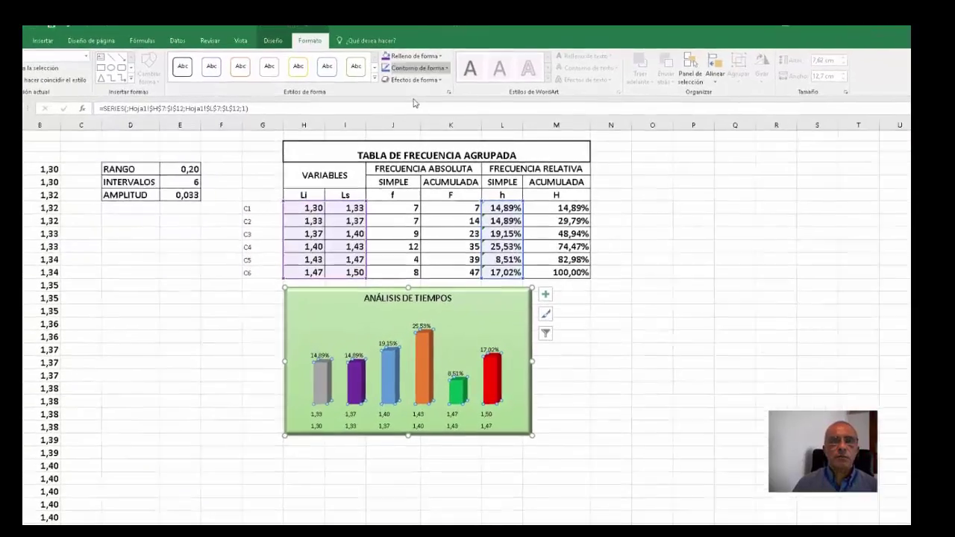
left_click(426, 83)
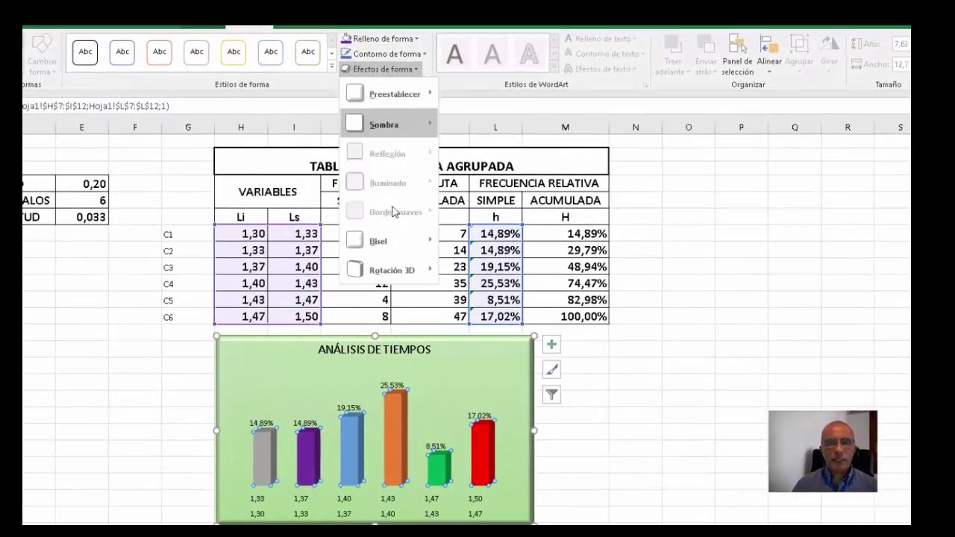
mouse_move(382, 245)
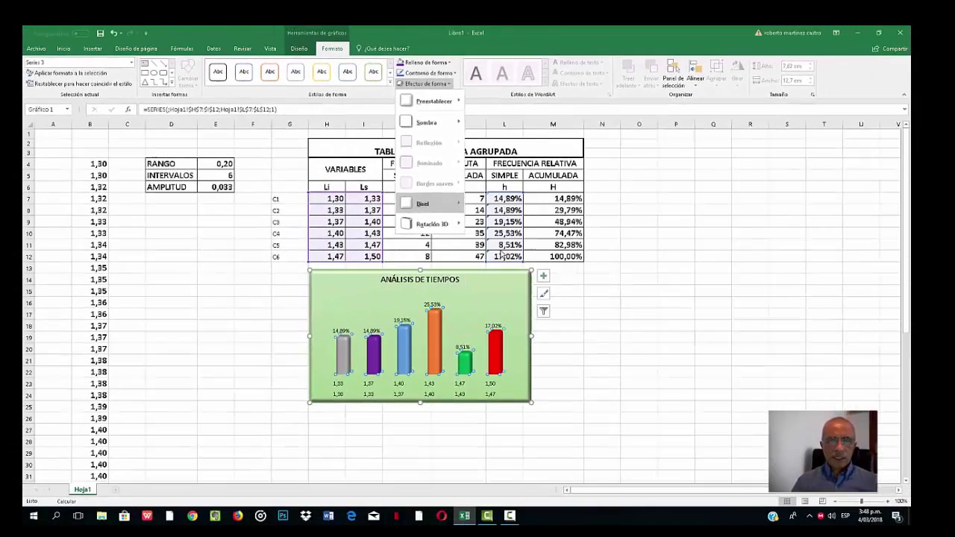
left_click(497, 280)
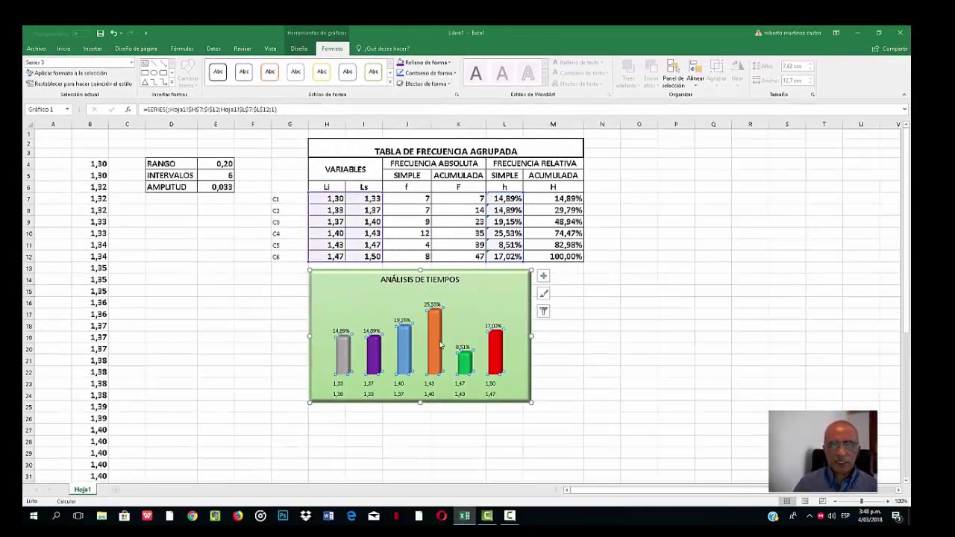
Apply the widest green glow variation around the chart area and deselect the chart
left_click(506, 284)
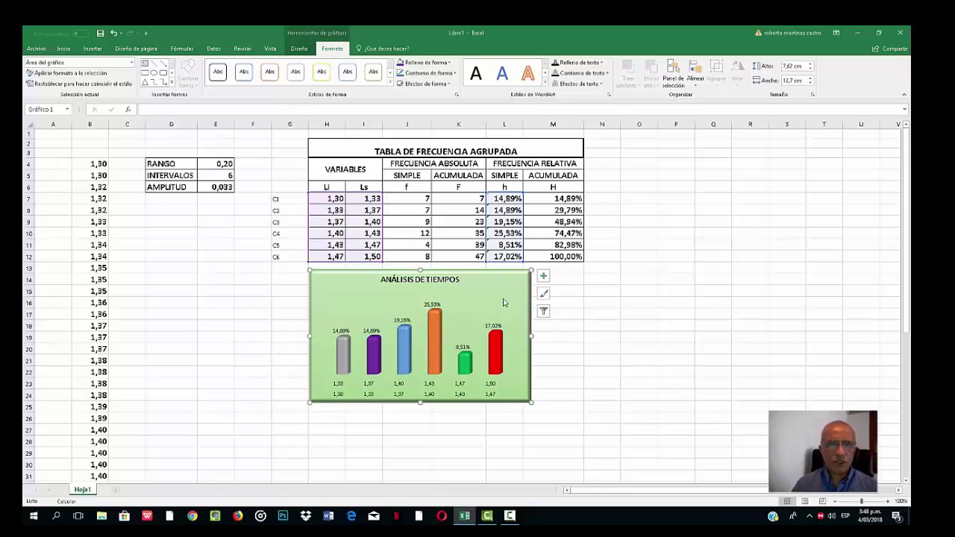
left_click(430, 84)
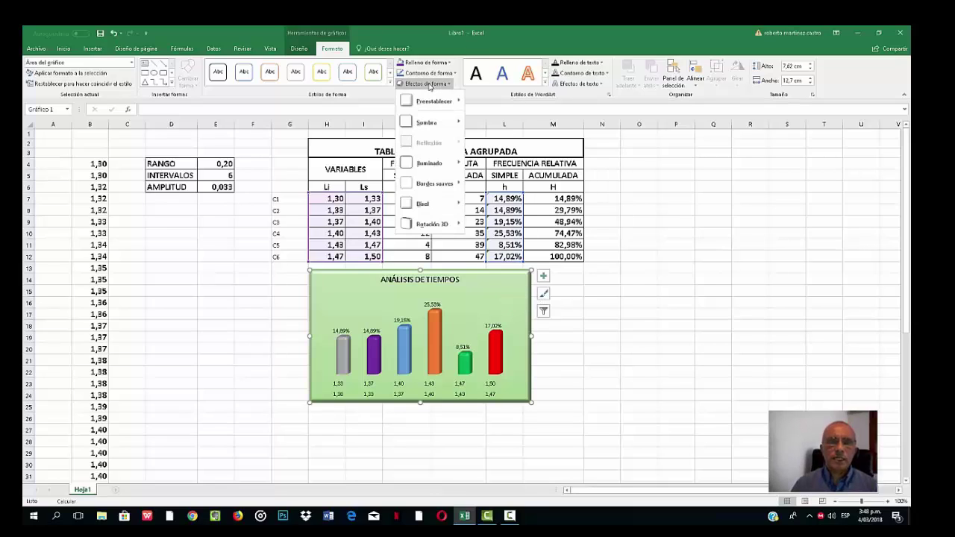
mouse_move(433, 166)
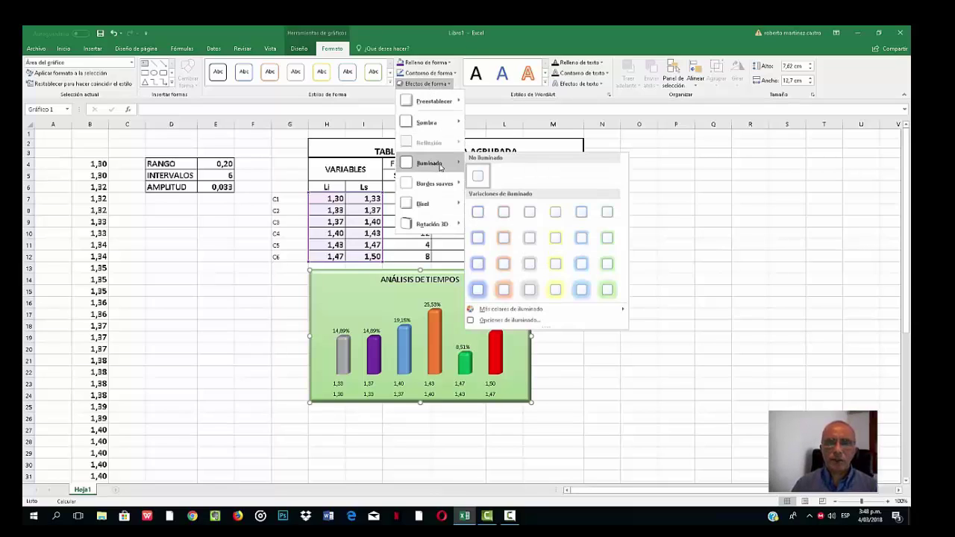
left_click(608, 290)
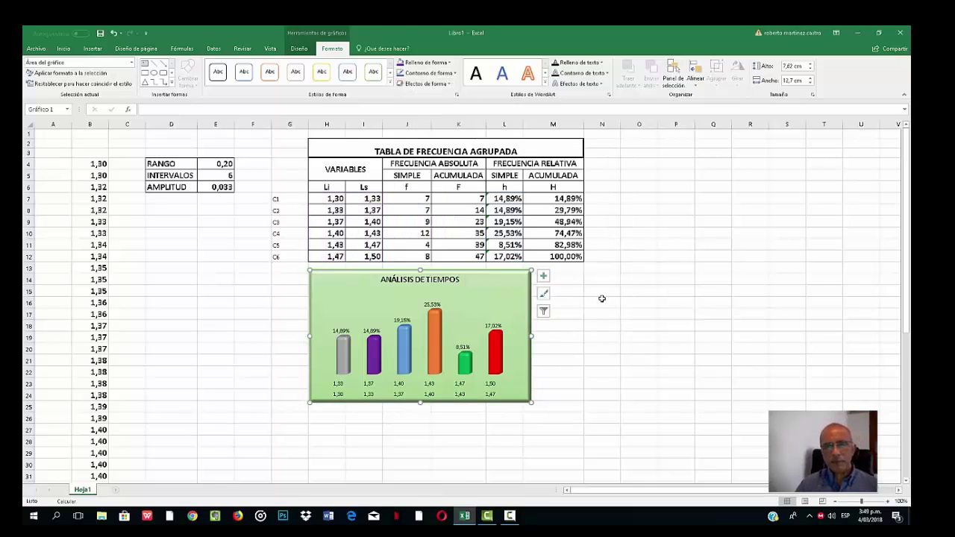
left_click(602, 301)
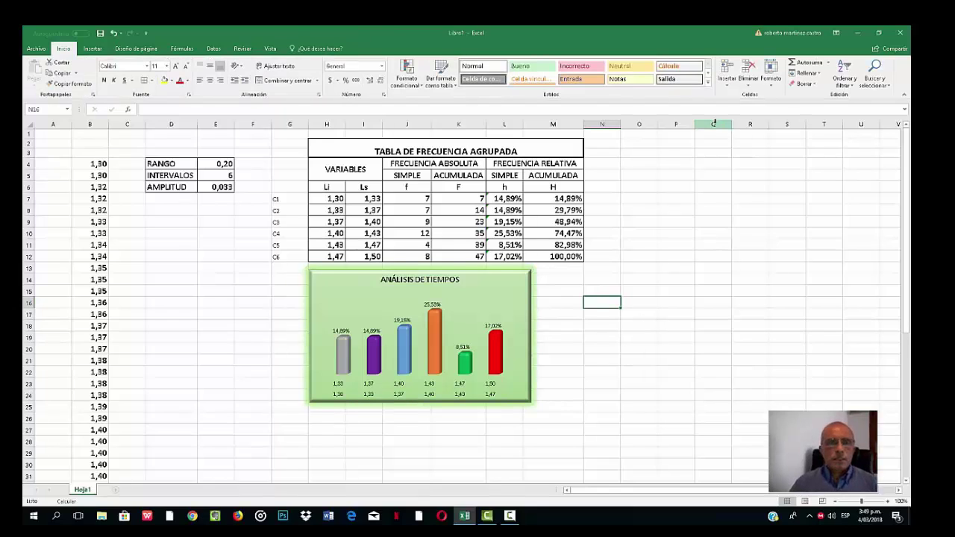